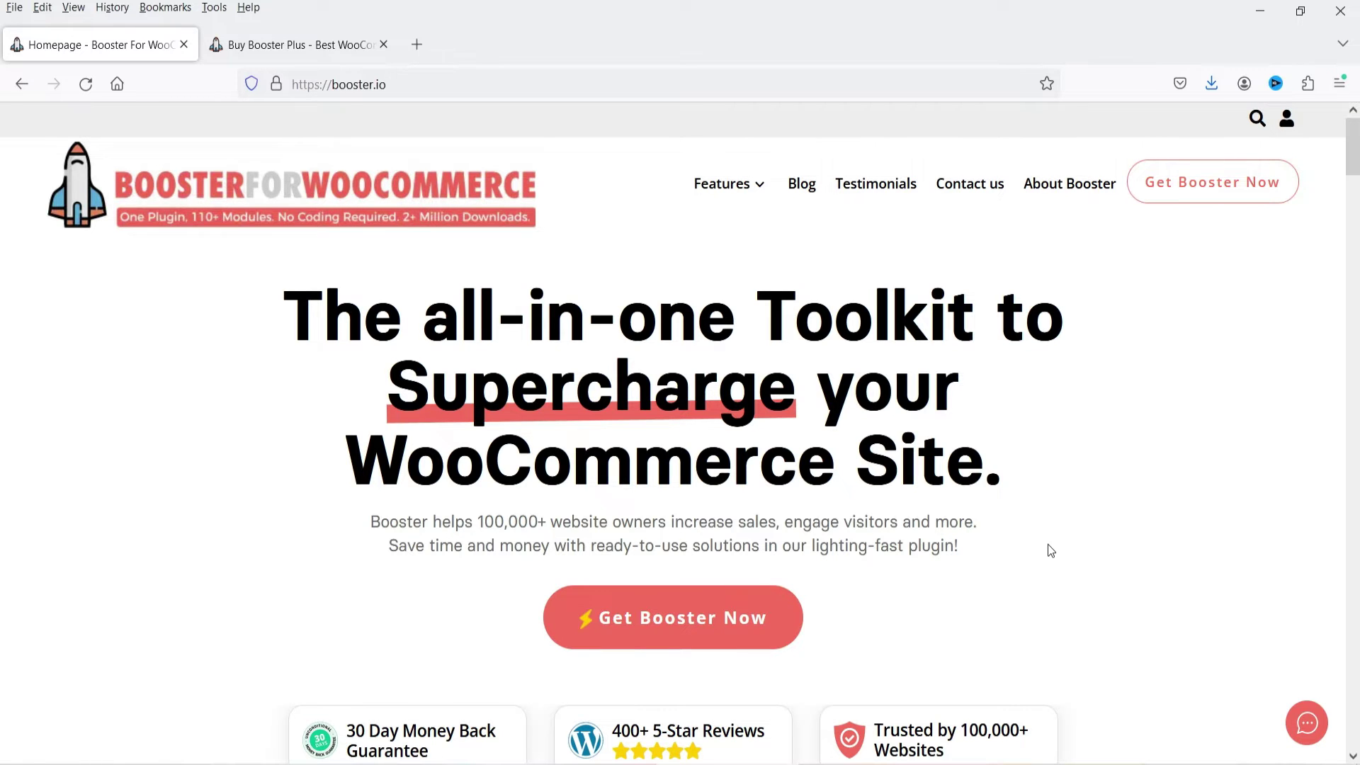
Examine the Booster for WooCommerce homepage and the modules offered in the Prices & Currencies category
{"action": "scroll", "coordinate": [789, 567], "scroll_direction": "down", "scroll_amount": 10}
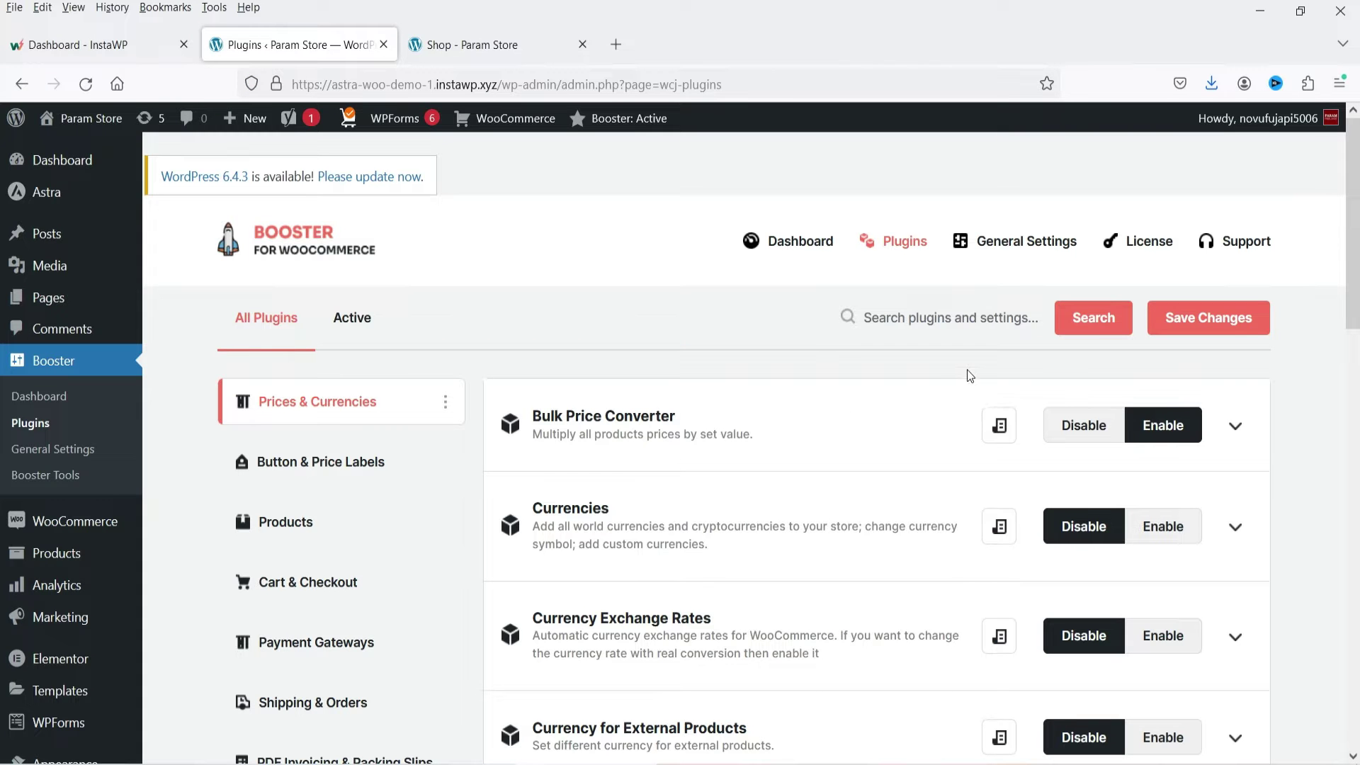
{"action": "scroll", "coordinate": [968, 380], "scroll_direction": "down", "scroll_amount": 3}
{"action": "scroll", "coordinate": [962, 383], "scroll_direction": "up", "scroll_amount": 3}
{"action": "scroll", "coordinate": [666, 346], "scroll_direction": "down", "scroll_amount": 3}
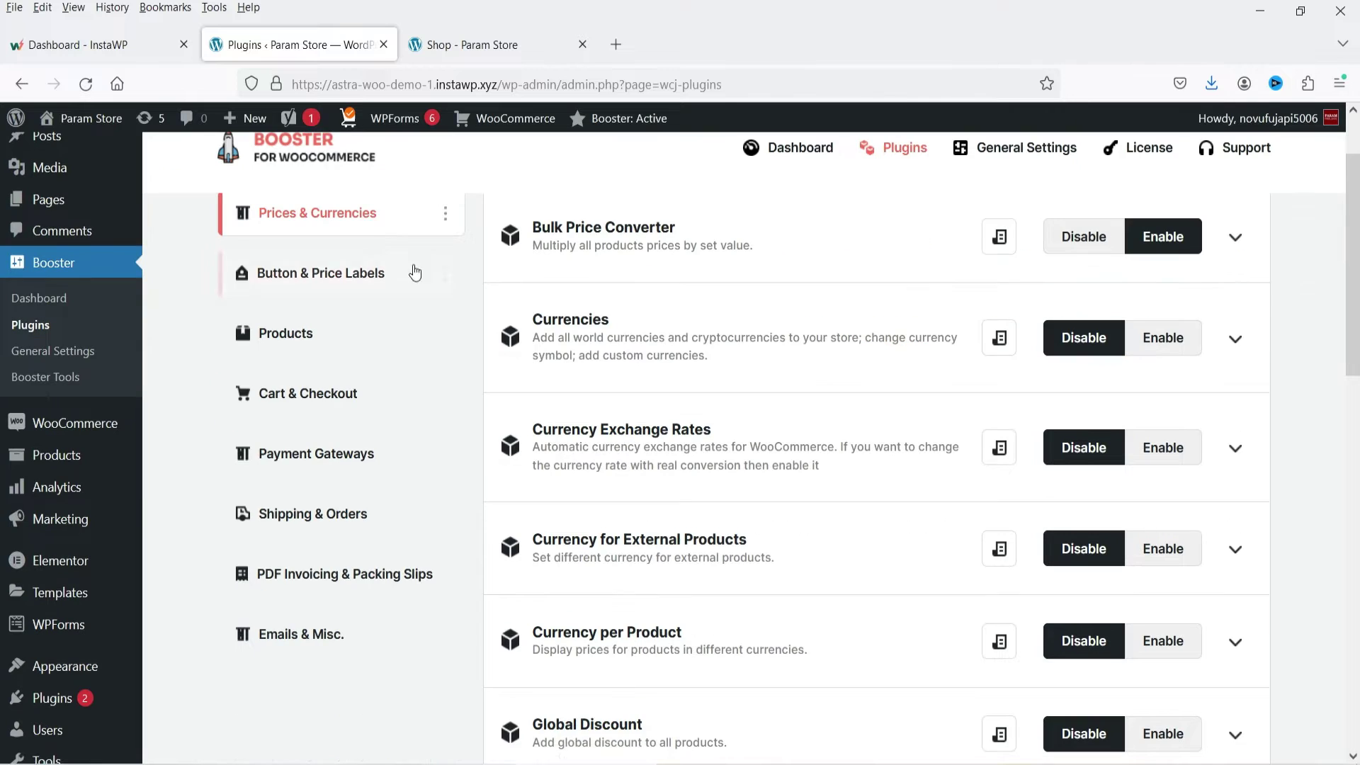
{"action": "scroll", "coordinate": [379, 599], "scroll_direction": "up", "scroll_amount": 2}
{"action": "scroll", "coordinate": [379, 603], "scroll_direction": "up", "scroll_amount": 2}
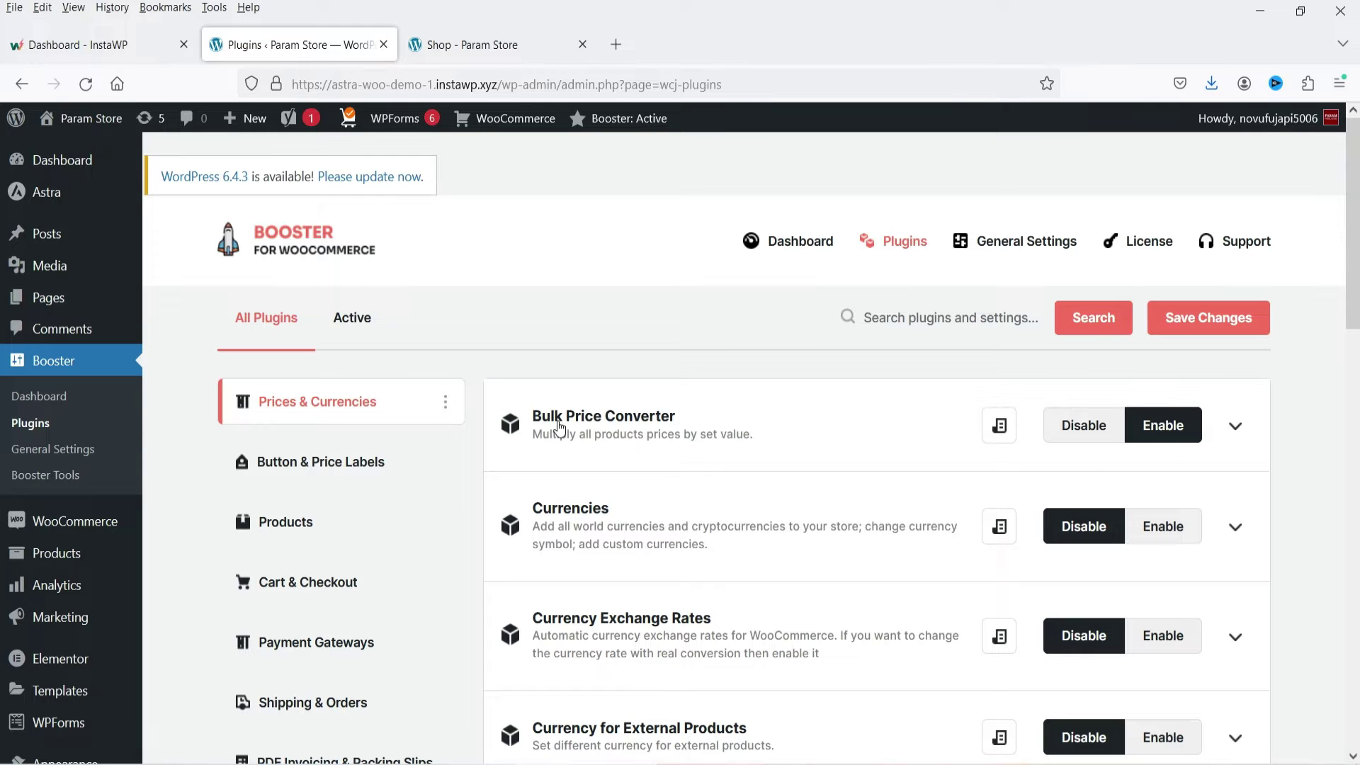
{"action": "scroll", "coordinate": [615, 546], "scroll_direction": "down", "scroll_amount": 3}
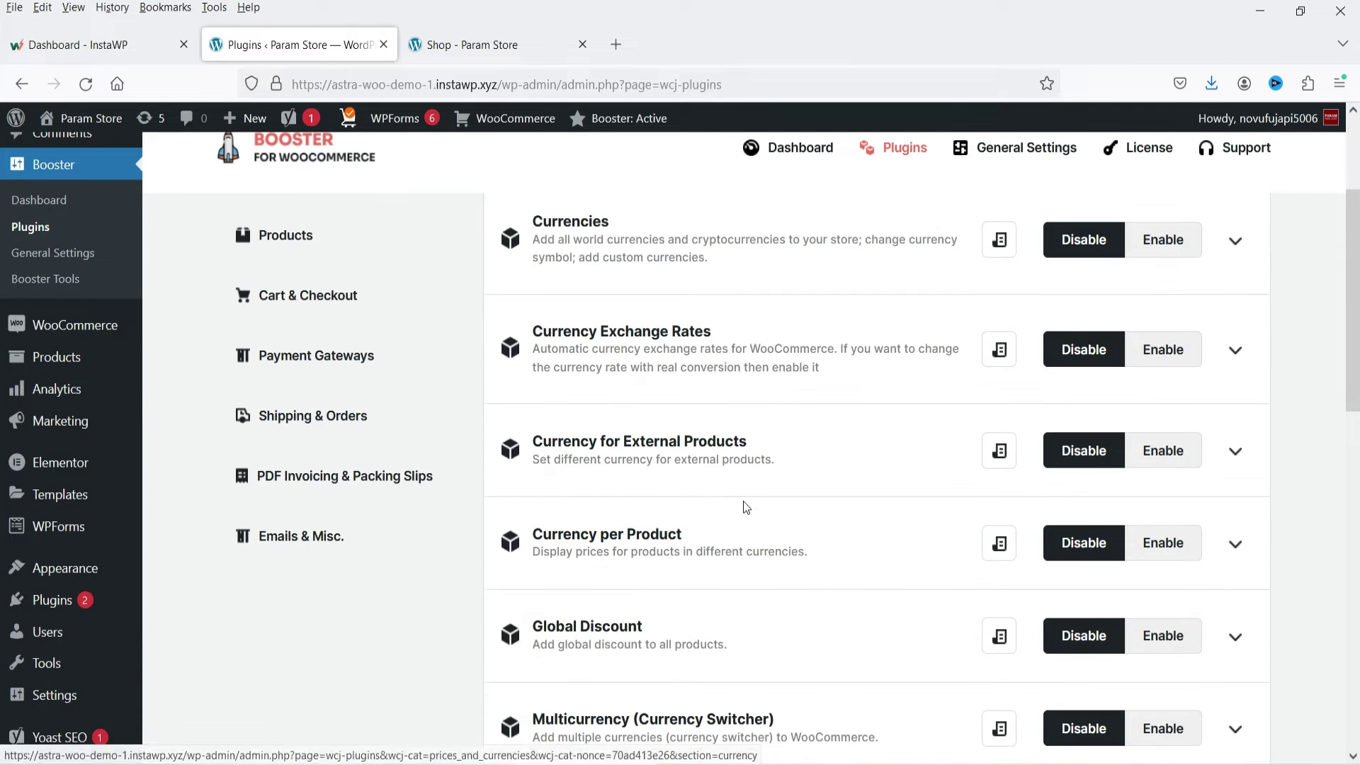
{"action": "scroll", "coordinate": [709, 460], "scroll_direction": "down", "scroll_amount": 2}
{"action": "scroll", "coordinate": [709, 461], "scroll_direction": "down", "scroll_amount": 2}
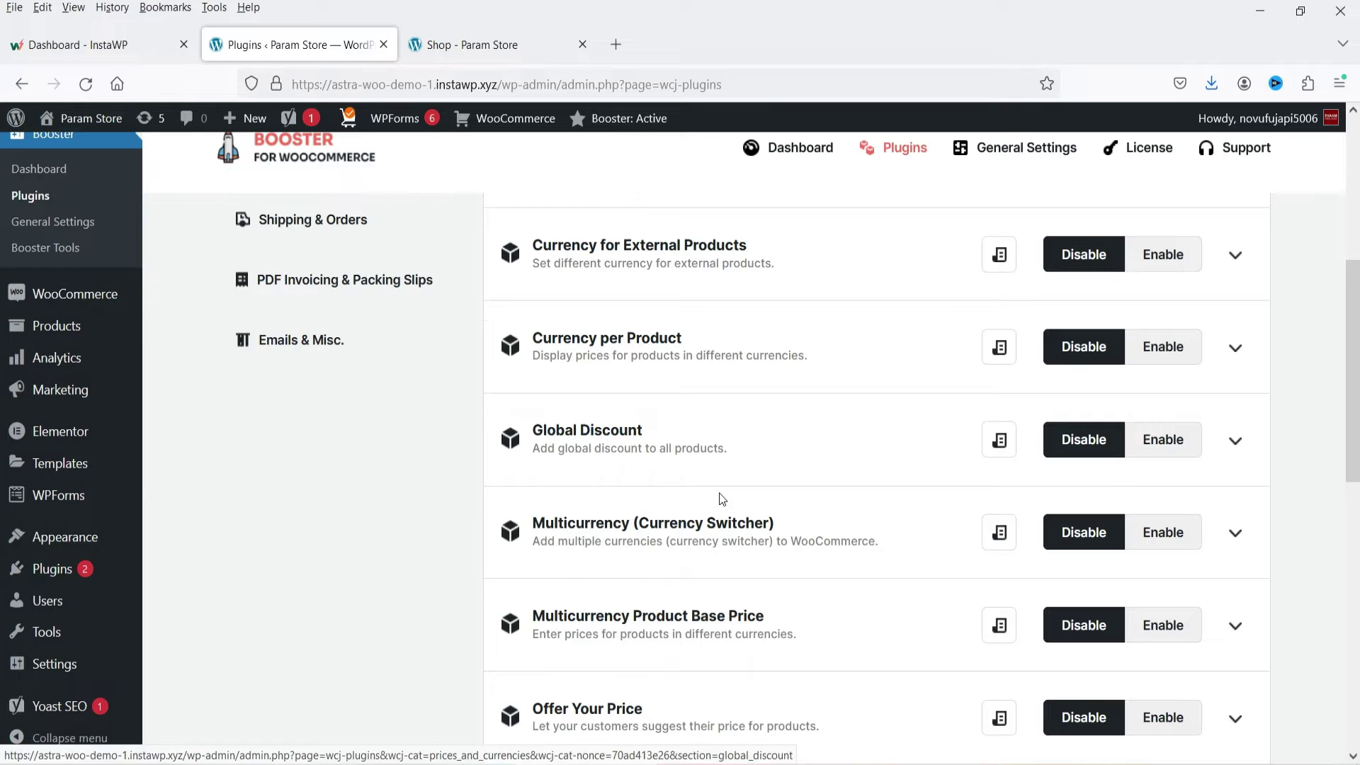
{"action": "scroll", "coordinate": [720, 489], "scroll_direction": "up", "scroll_amount": 7}
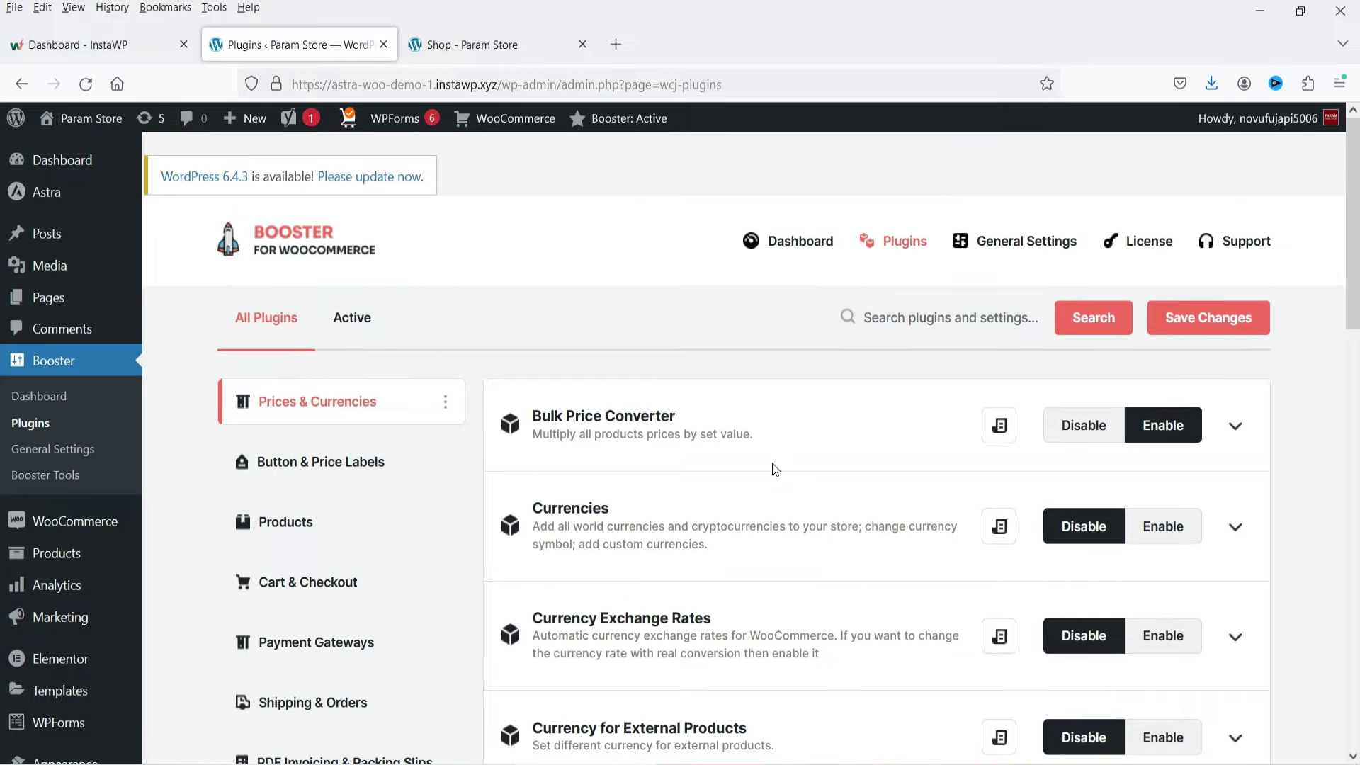
Read the documentation of the Bulk Price Converter module and return to the Booster plugins list
{"action": "left_click", "coordinate": [999, 425]}
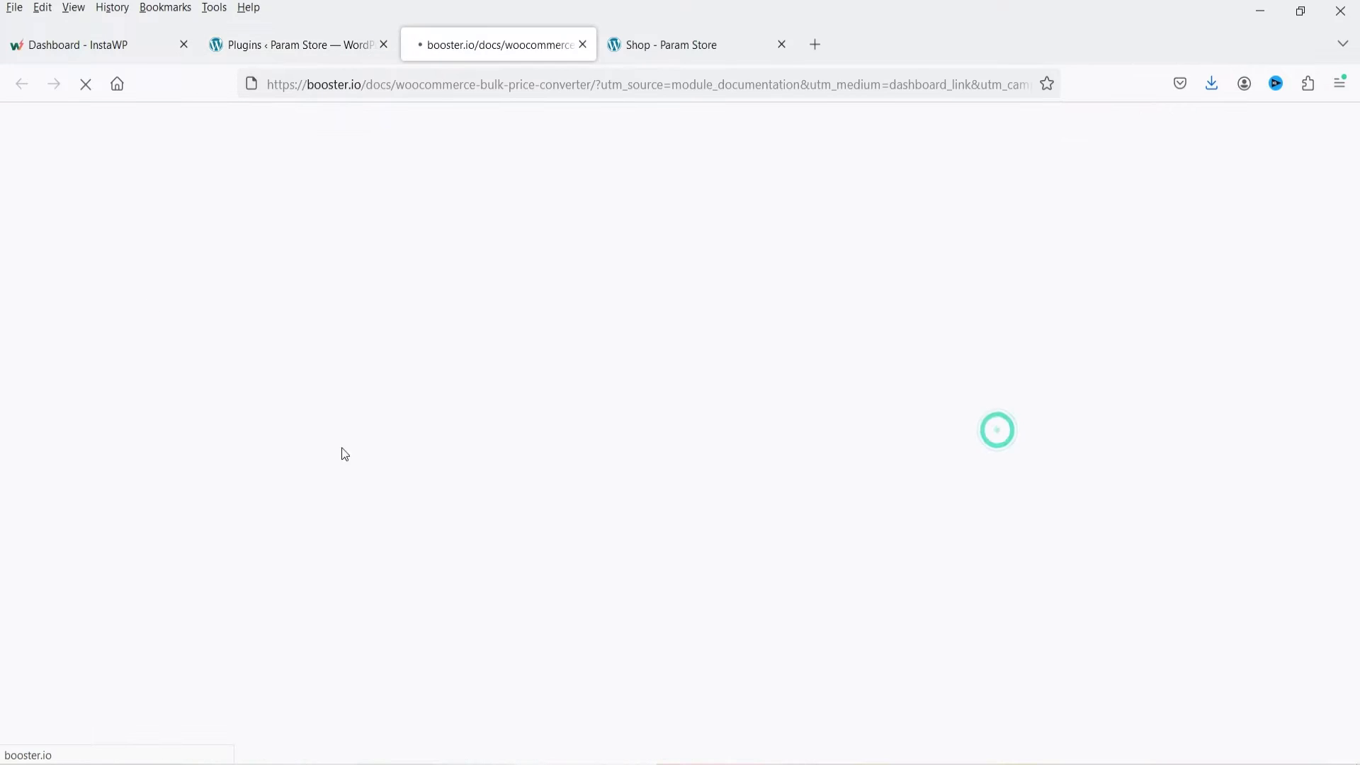
{"action": "scroll", "coordinate": [1144, 362], "scroll_direction": "down", "scroll_amount": 10}
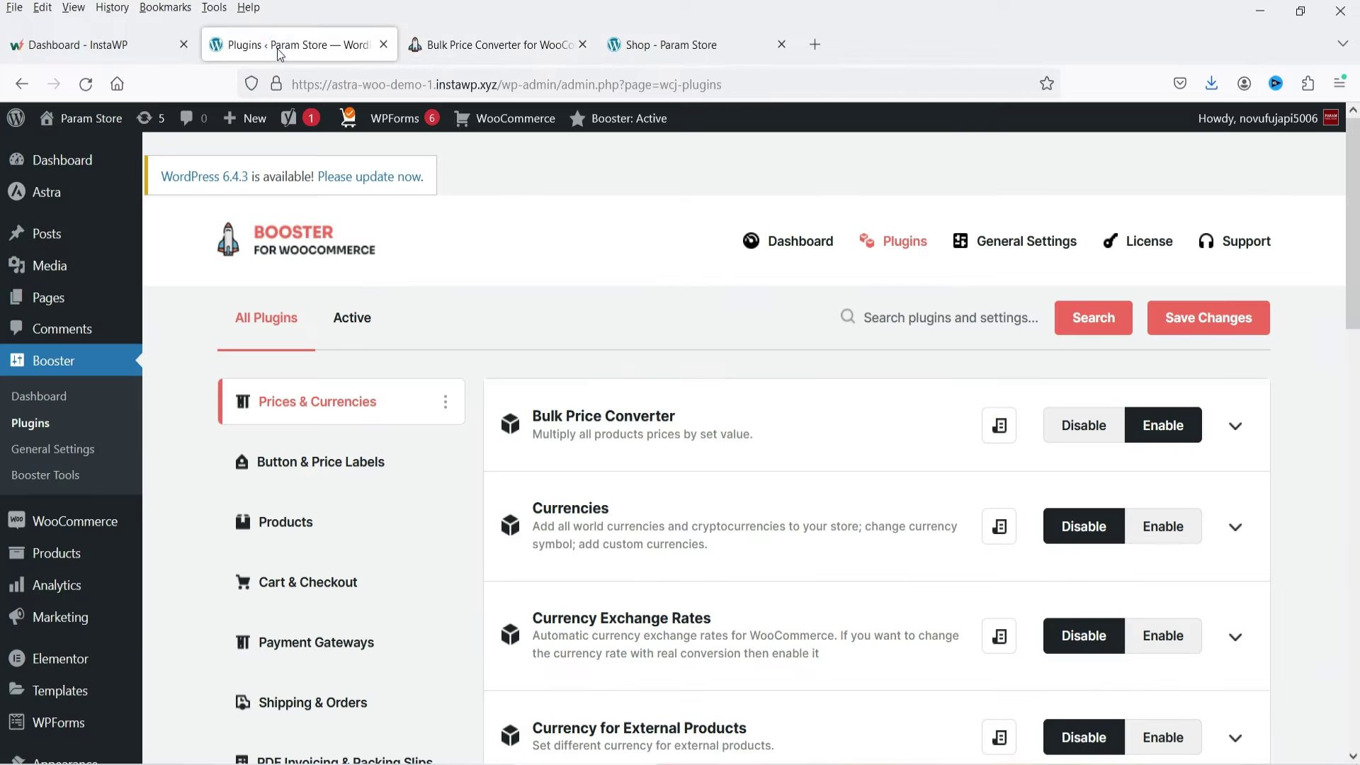
{"action": "left_click", "coordinate": [276, 45]}
Show the Products category of Booster plugins and examine the modules it offers
{"action": "left_click", "coordinate": [347, 525]}
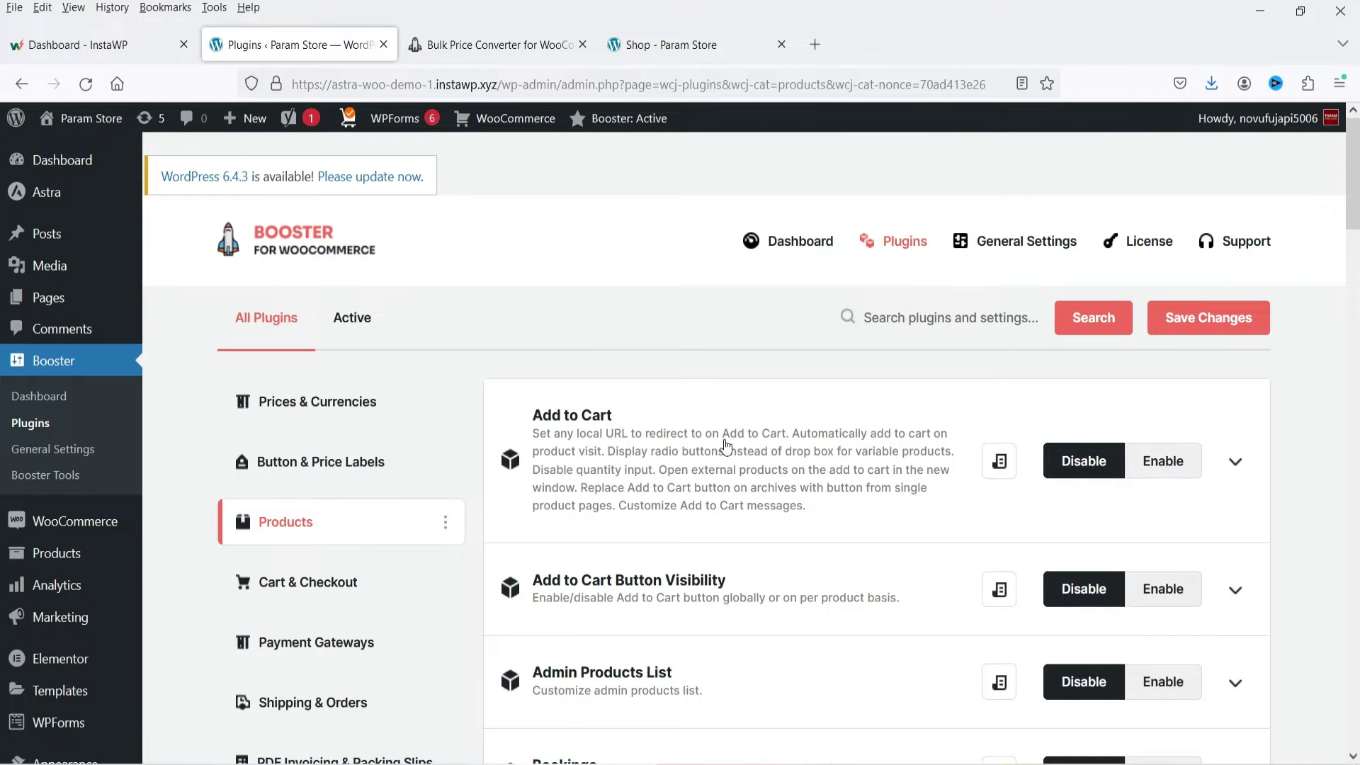
{"action": "scroll", "coordinate": [728, 443], "scroll_direction": "down", "scroll_amount": 5}
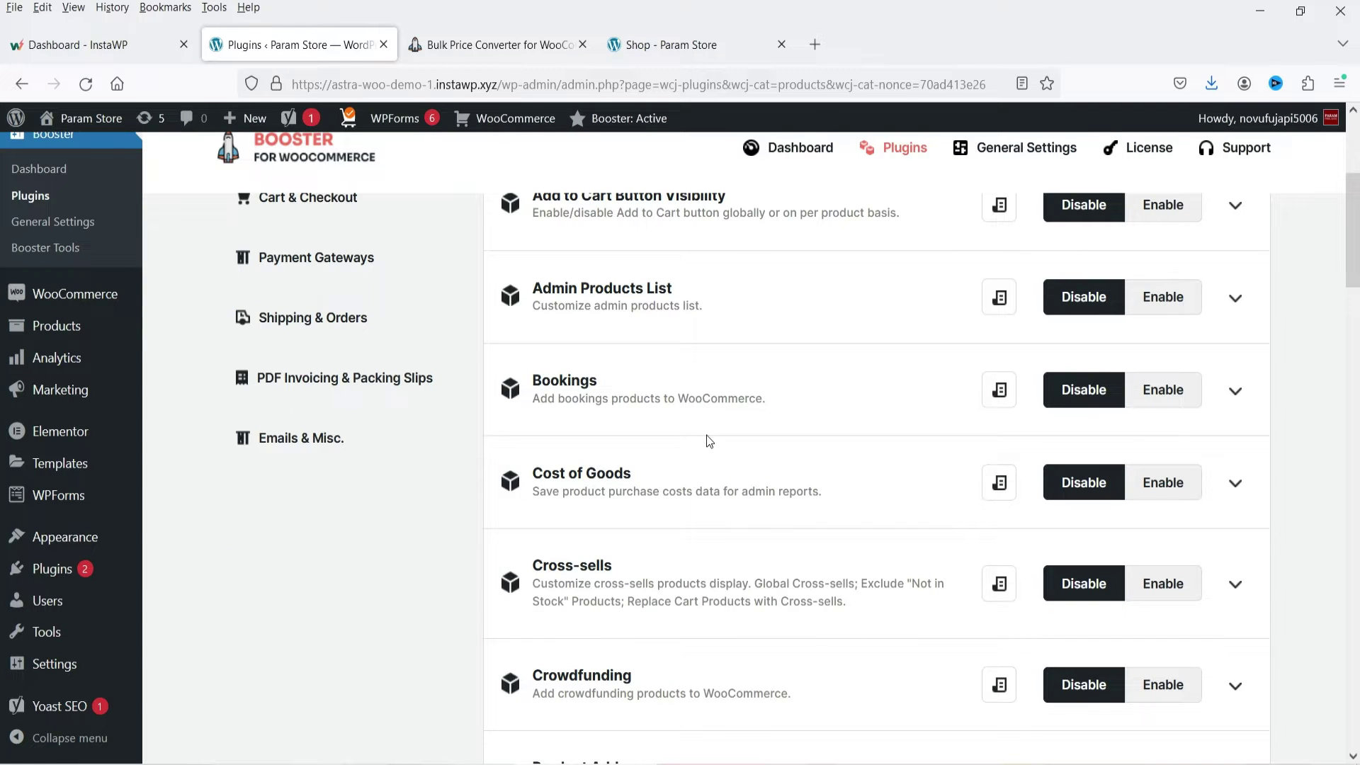
{"action": "scroll", "coordinate": [663, 553], "scroll_direction": "down", "scroll_amount": 2}
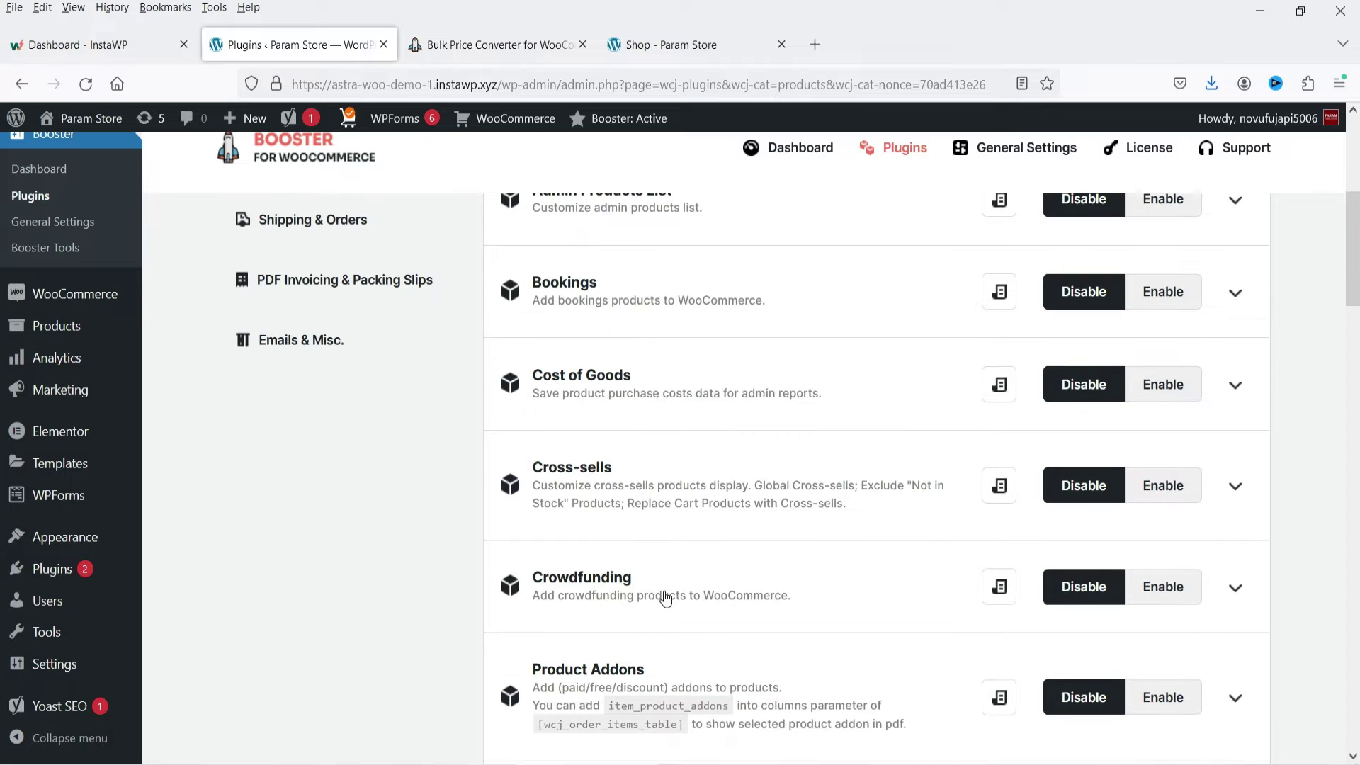
{"action": "scroll", "coordinate": [666, 599], "scroll_direction": "down", "scroll_amount": 4}
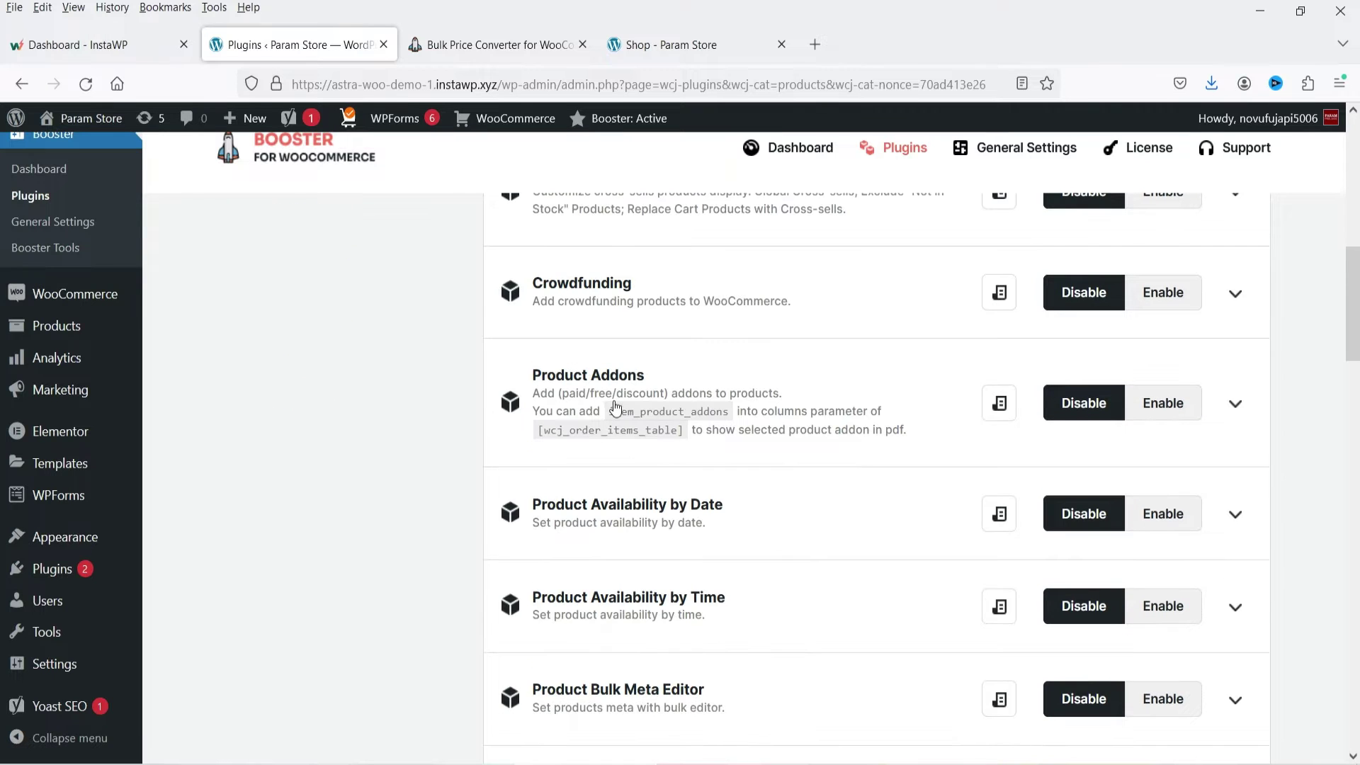
{"action": "scroll", "coordinate": [343, 546], "scroll_direction": "up", "scroll_amount": 11}
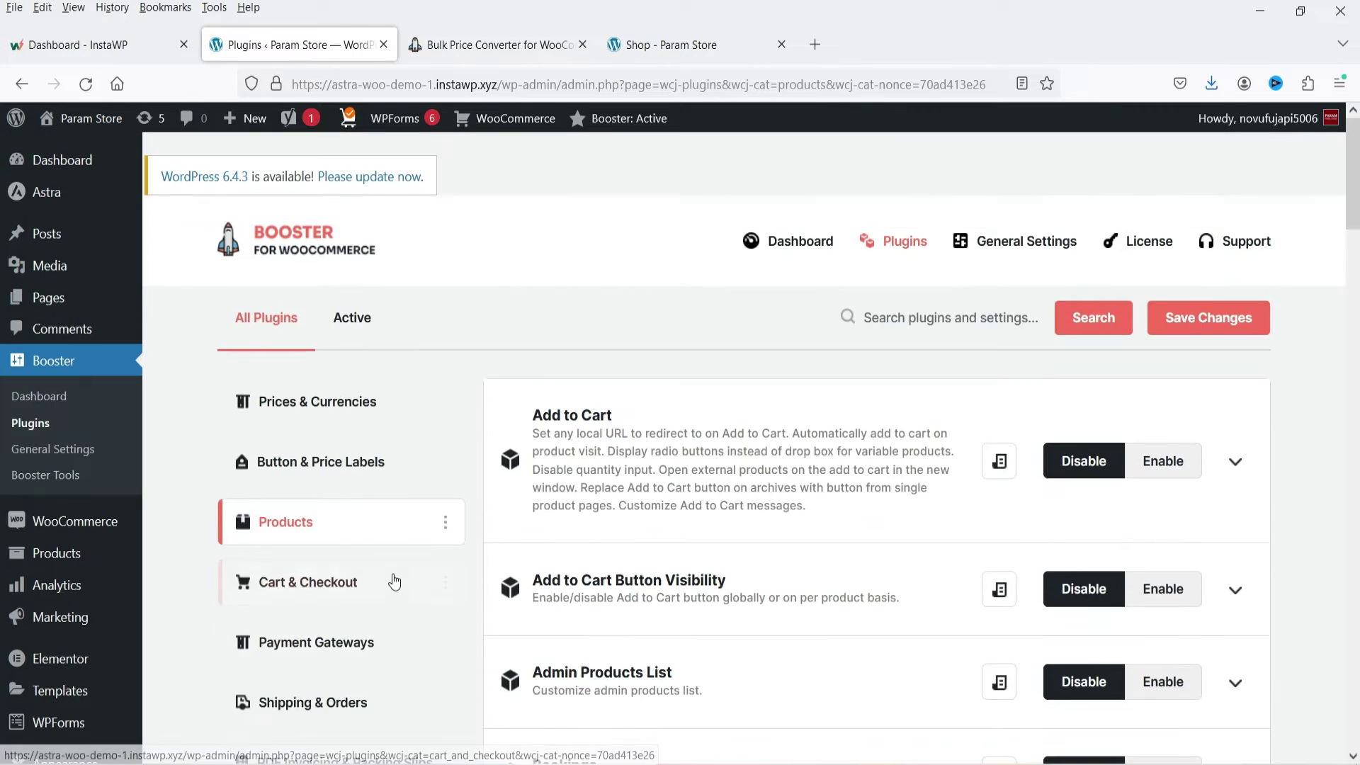
{"action": "scroll", "coordinate": [395, 549], "scroll_direction": "down", "scroll_amount": 3}
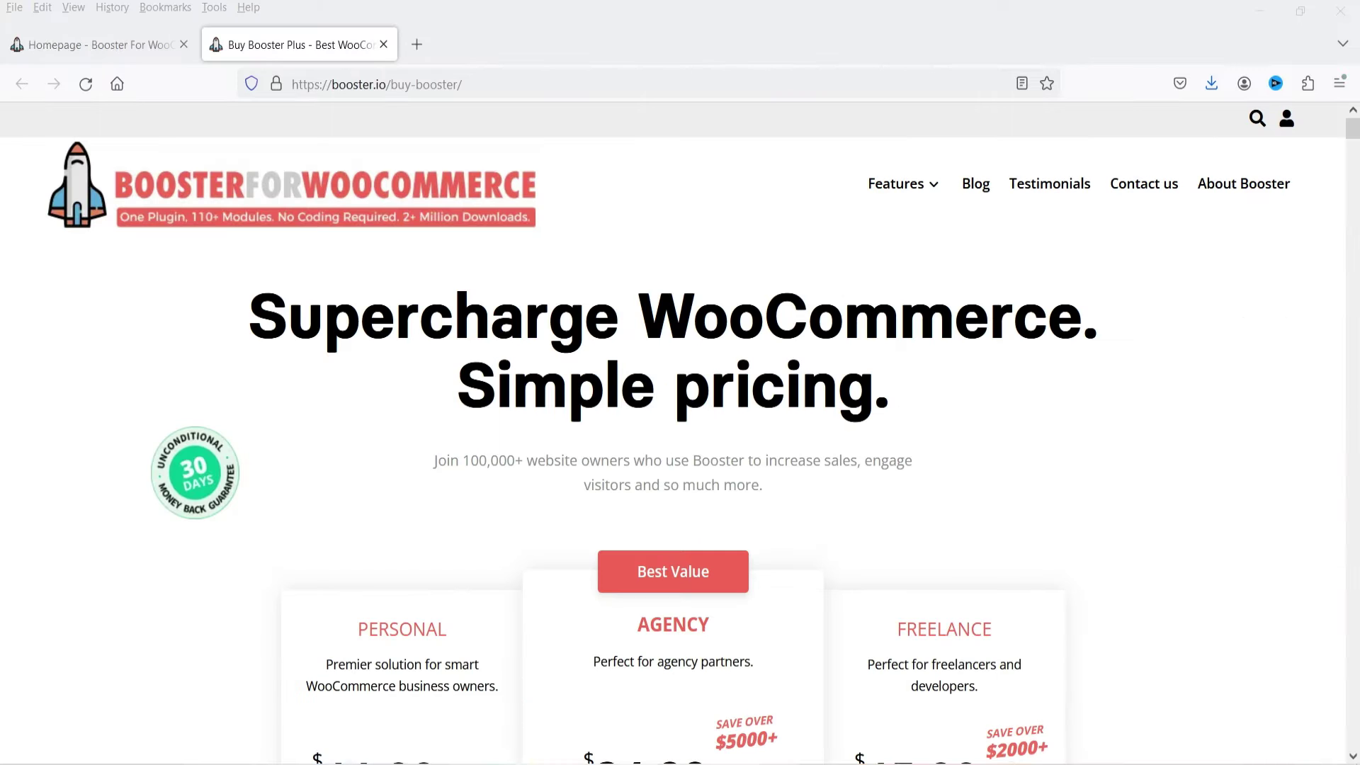
Examine the Personal, Agency and Freelance plans on the Buy Booster page, including the Personal plan's price and included features
{"action": "scroll", "coordinate": [508, 624], "scroll_direction": "down", "scroll_amount": 5}
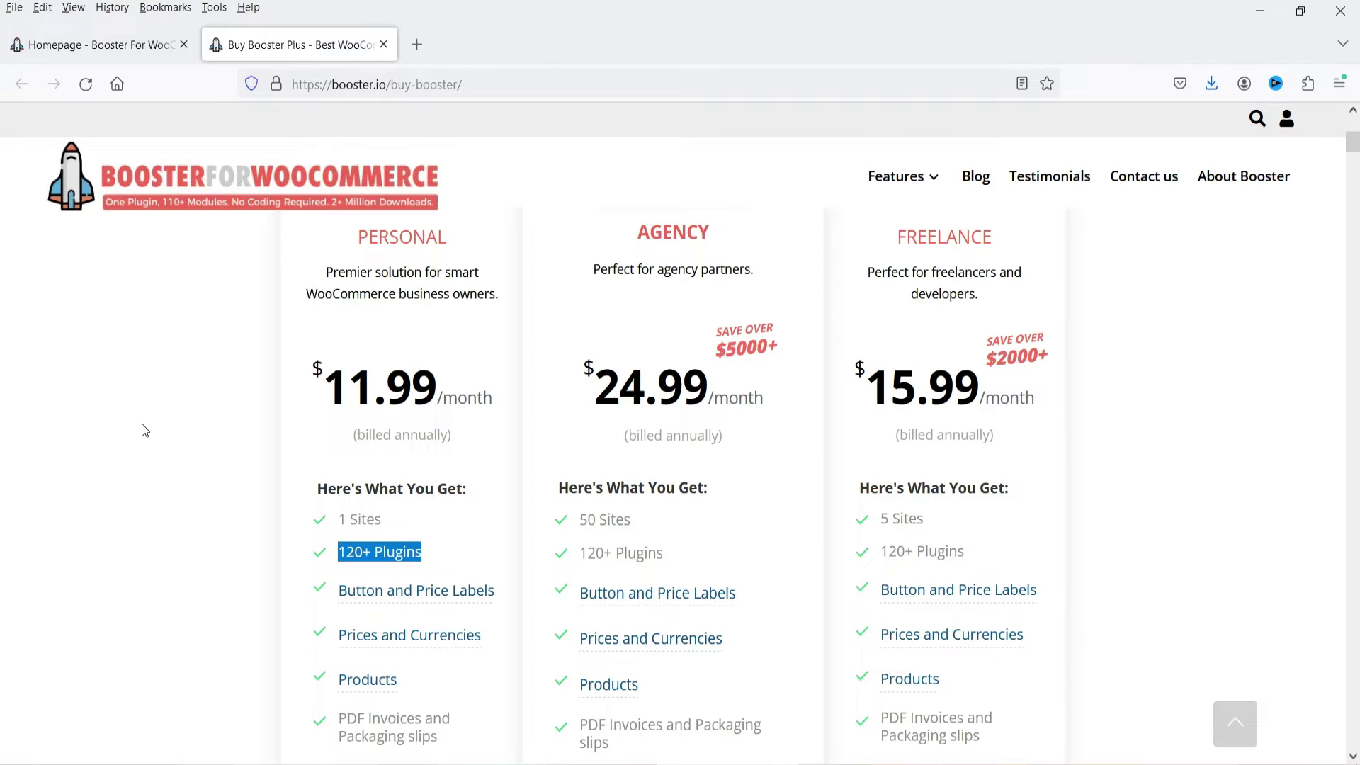
{"action": "left_click", "coordinate": [143, 423]}
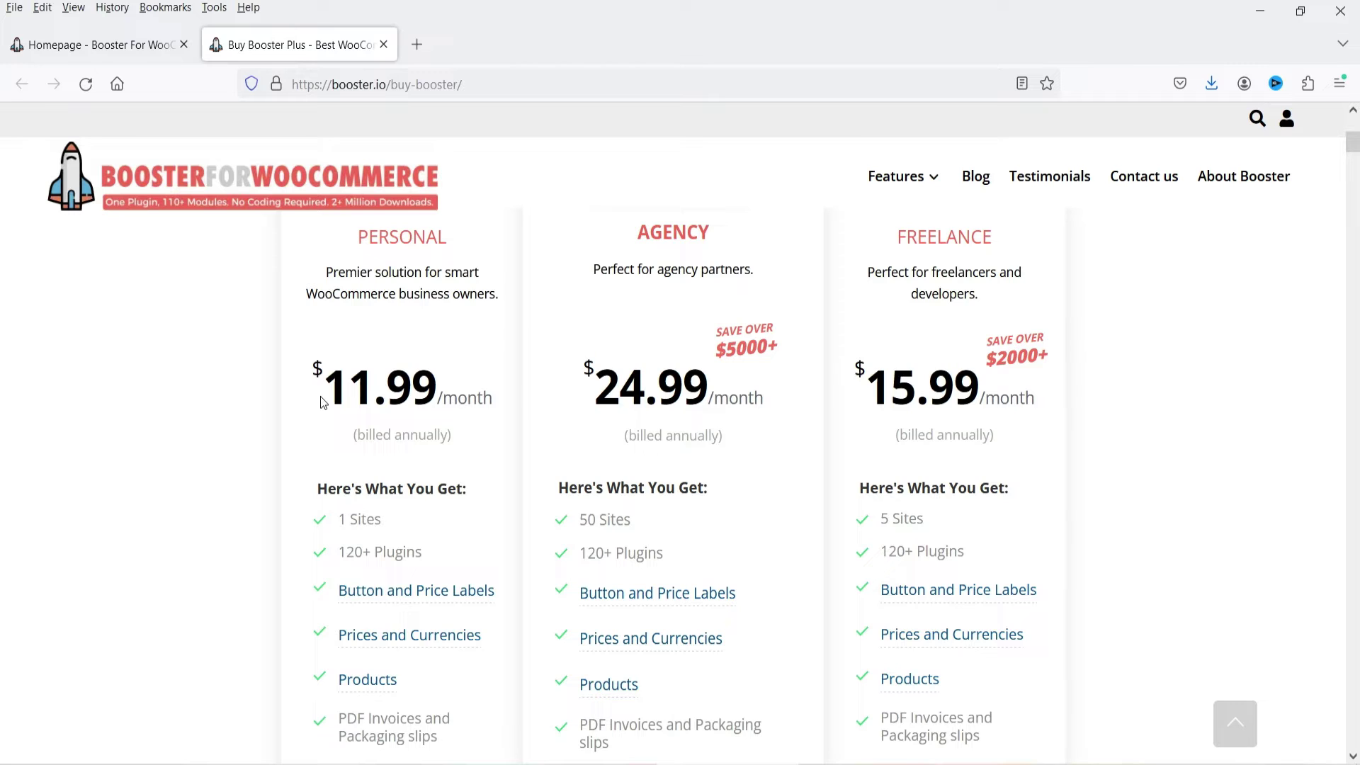
{"action": "left_click_drag", "start_coordinate": [333, 385], "coordinate": [438, 387]}
{"action": "left_click", "coordinate": [125, 406]}
{"action": "scroll", "coordinate": [124, 407], "scroll_direction": "down", "scroll_amount": 3}
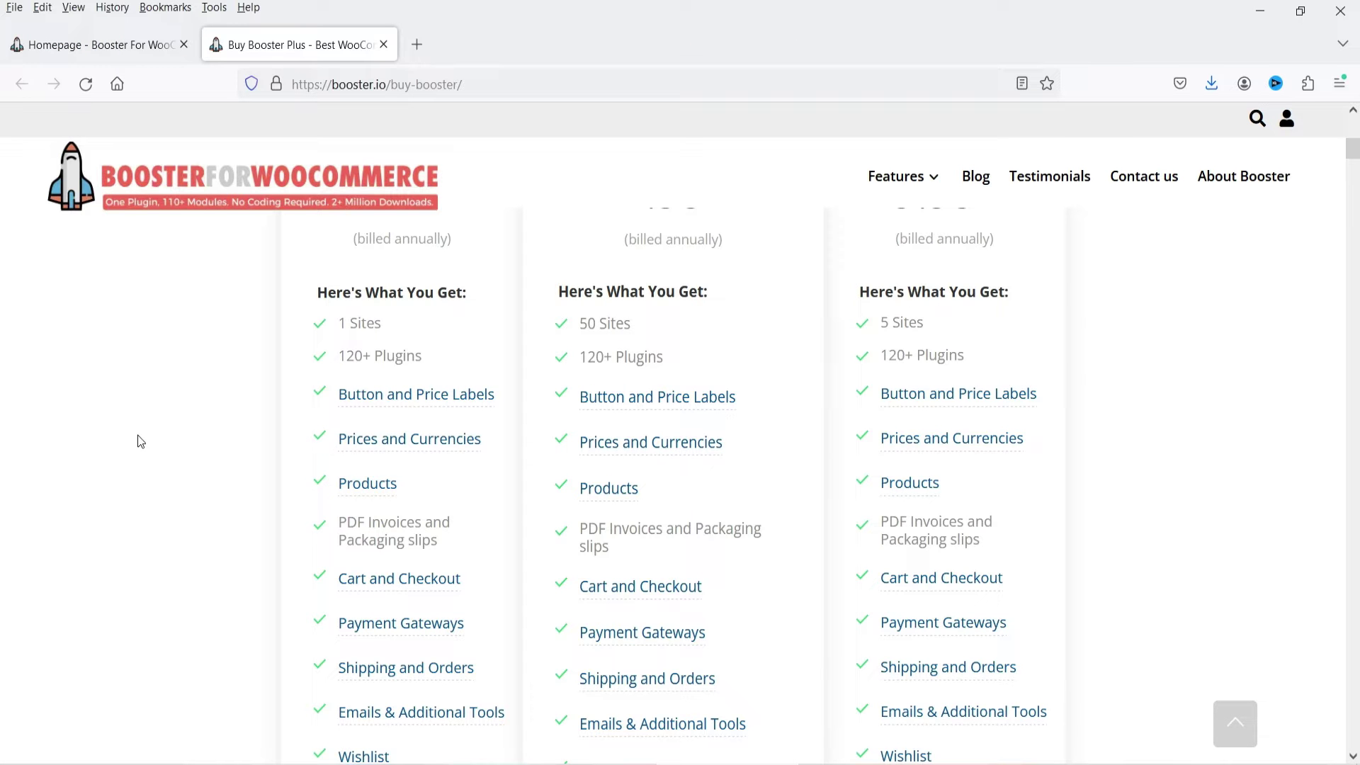
{"action": "scroll", "coordinate": [188, 441], "scroll_direction": "down", "scroll_amount": 3}
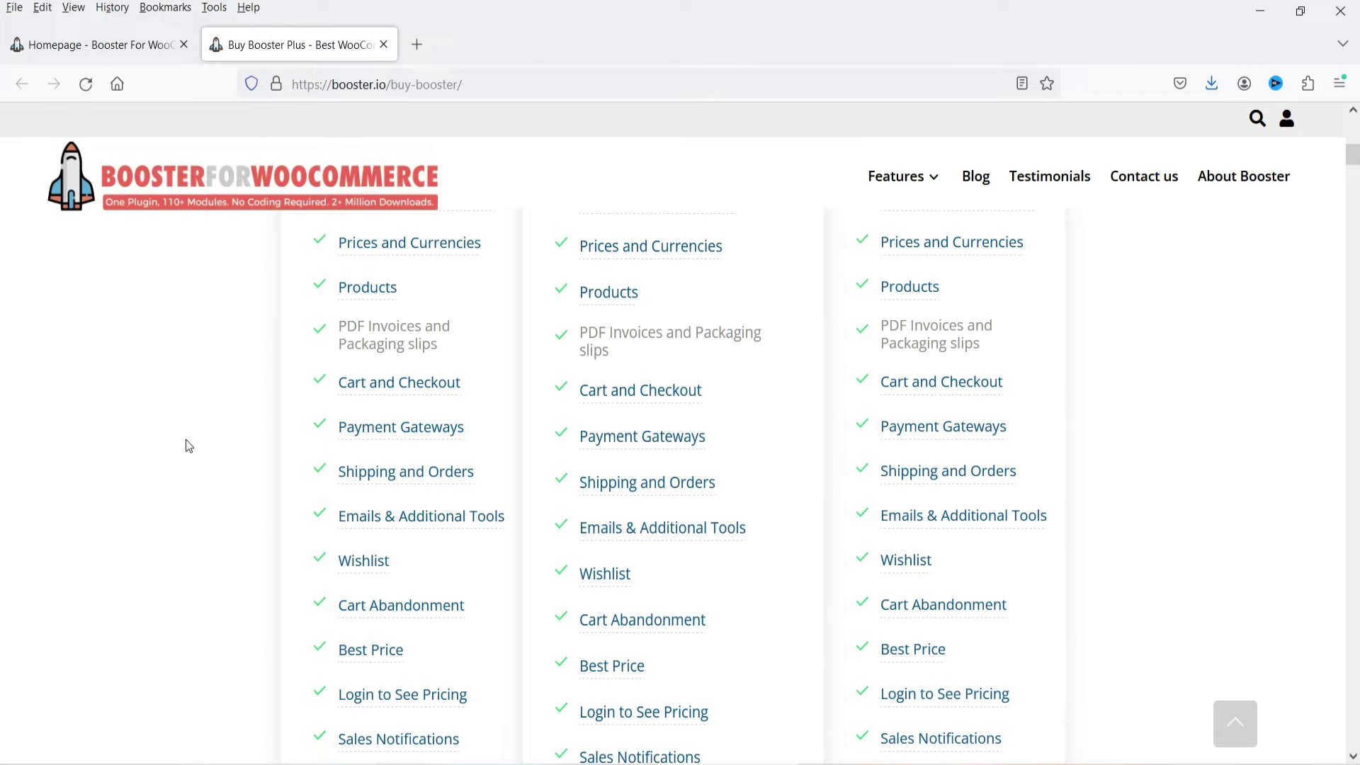
{"action": "scroll", "coordinate": [211, 470], "scroll_direction": "down", "scroll_amount": 2}
Compare the cost of other plugins, such as Pdf Invoicing And Packing Slips, with the Booster price on the Buy Booster page
{"action": "scroll", "coordinate": [211, 471], "scroll_direction": "down", "scroll_amount": 10}
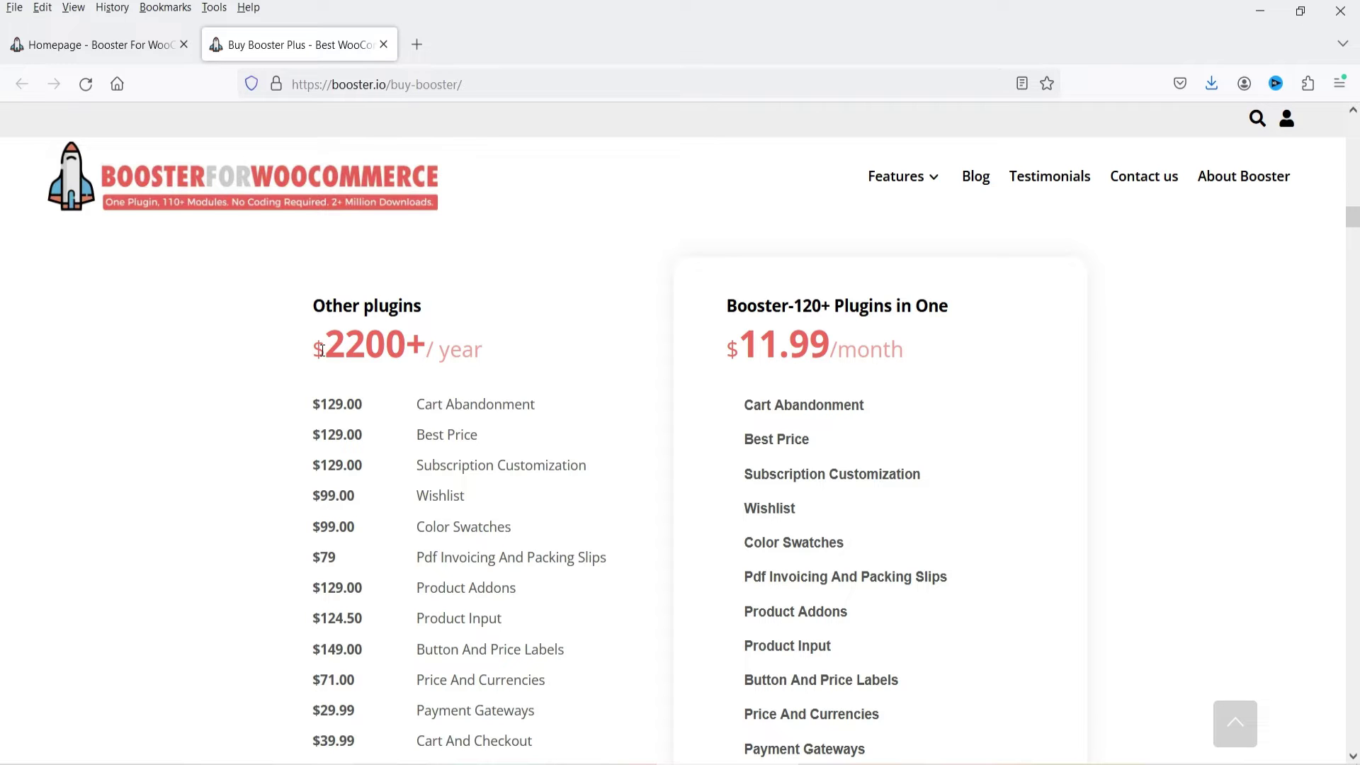
{"action": "scroll", "coordinate": [348, 333], "scroll_direction": "down", "scroll_amount": 3}
{"action": "left_click_drag", "start_coordinate": [609, 362], "coordinate": [416, 363]}
{"action": "left_click", "coordinate": [526, 445]}
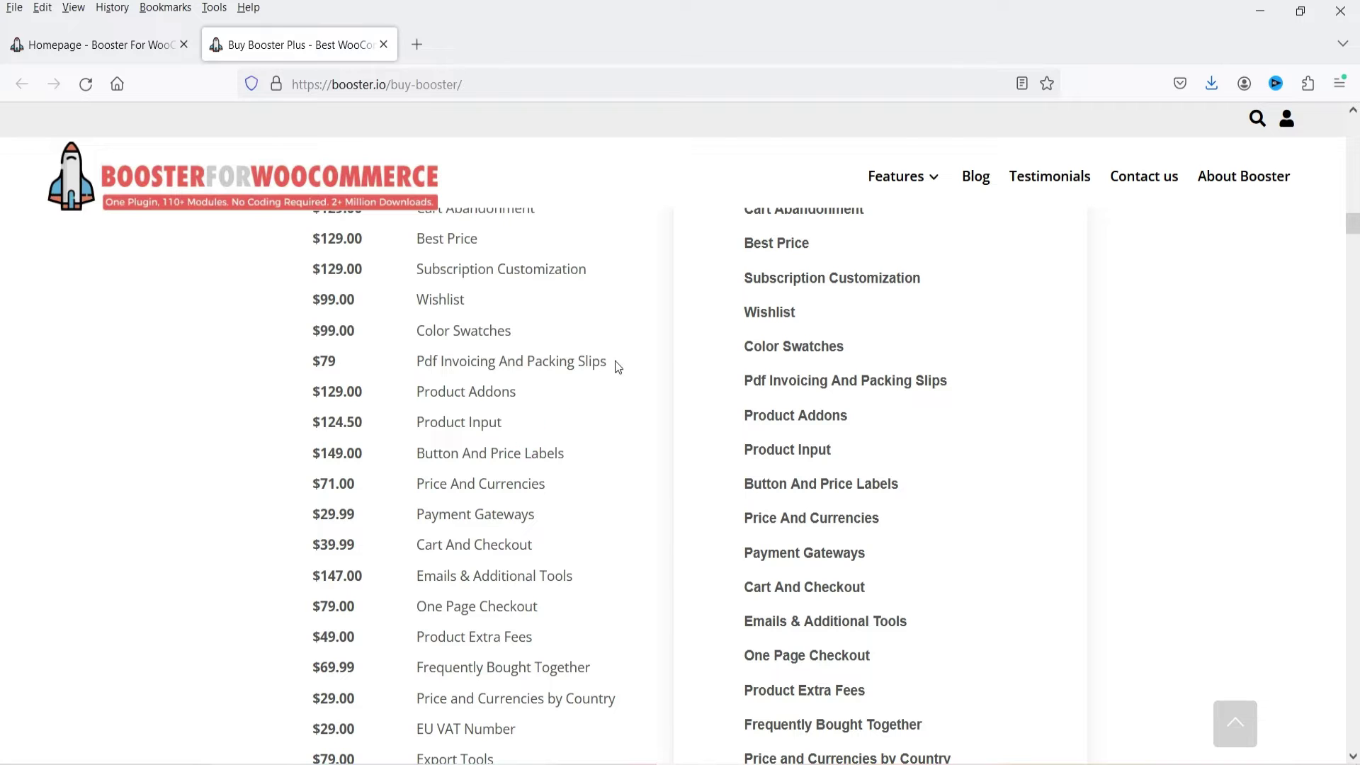
{"action": "left_click_drag", "start_coordinate": [613, 363], "coordinate": [416, 363]}
{"action": "left_click", "coordinate": [548, 454]}
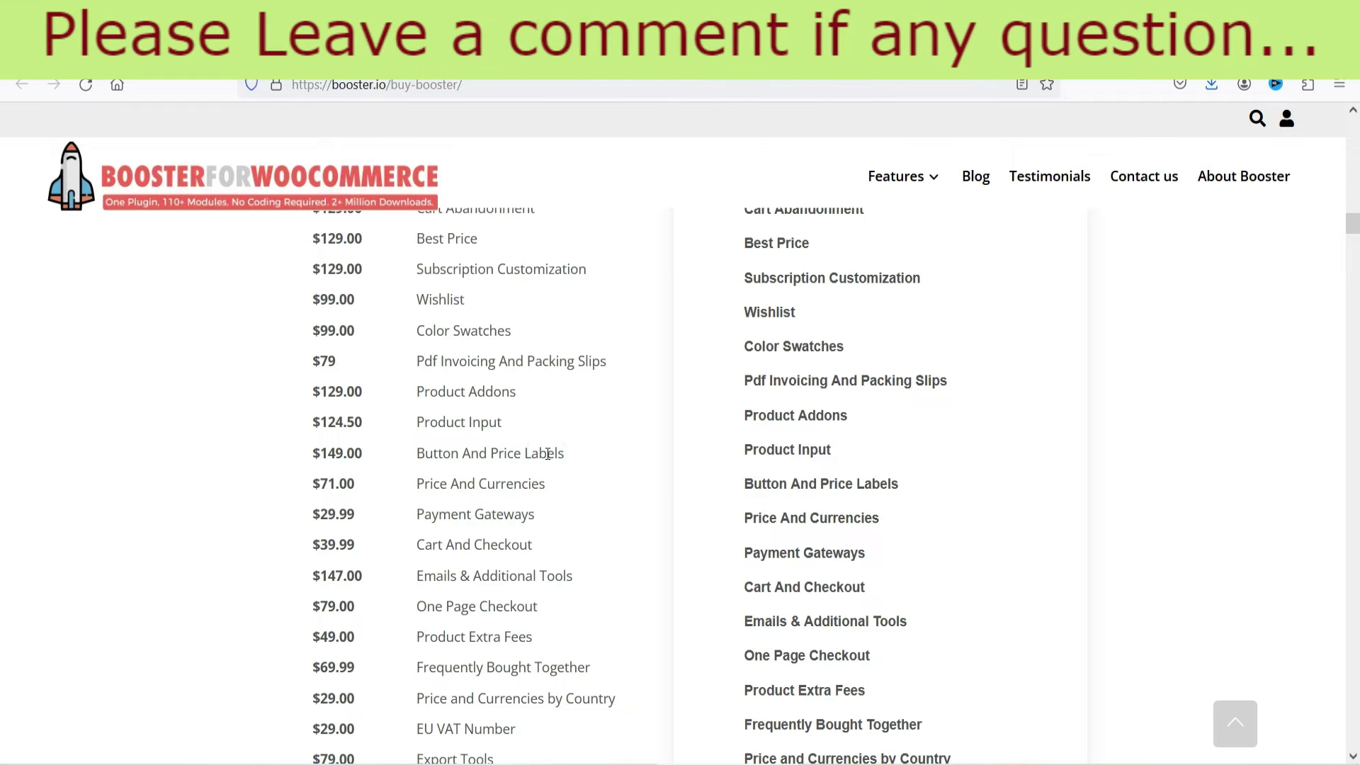
{"action": "left_click_drag", "start_coordinate": [608, 363], "coordinate": [295, 367]}
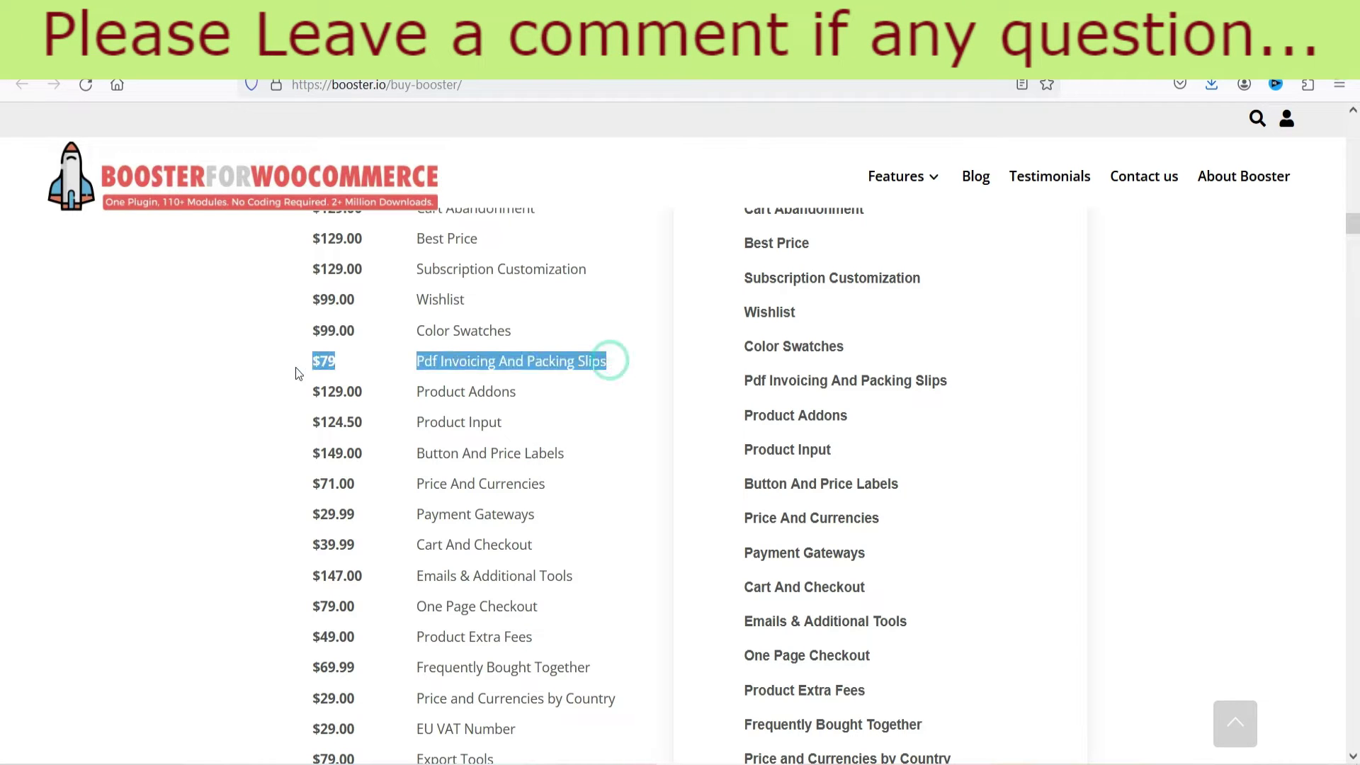
{"action": "left_click", "coordinate": [481, 469]}
{"action": "scroll", "coordinate": [472, 478], "scroll_direction": "up", "scroll_amount": 3}
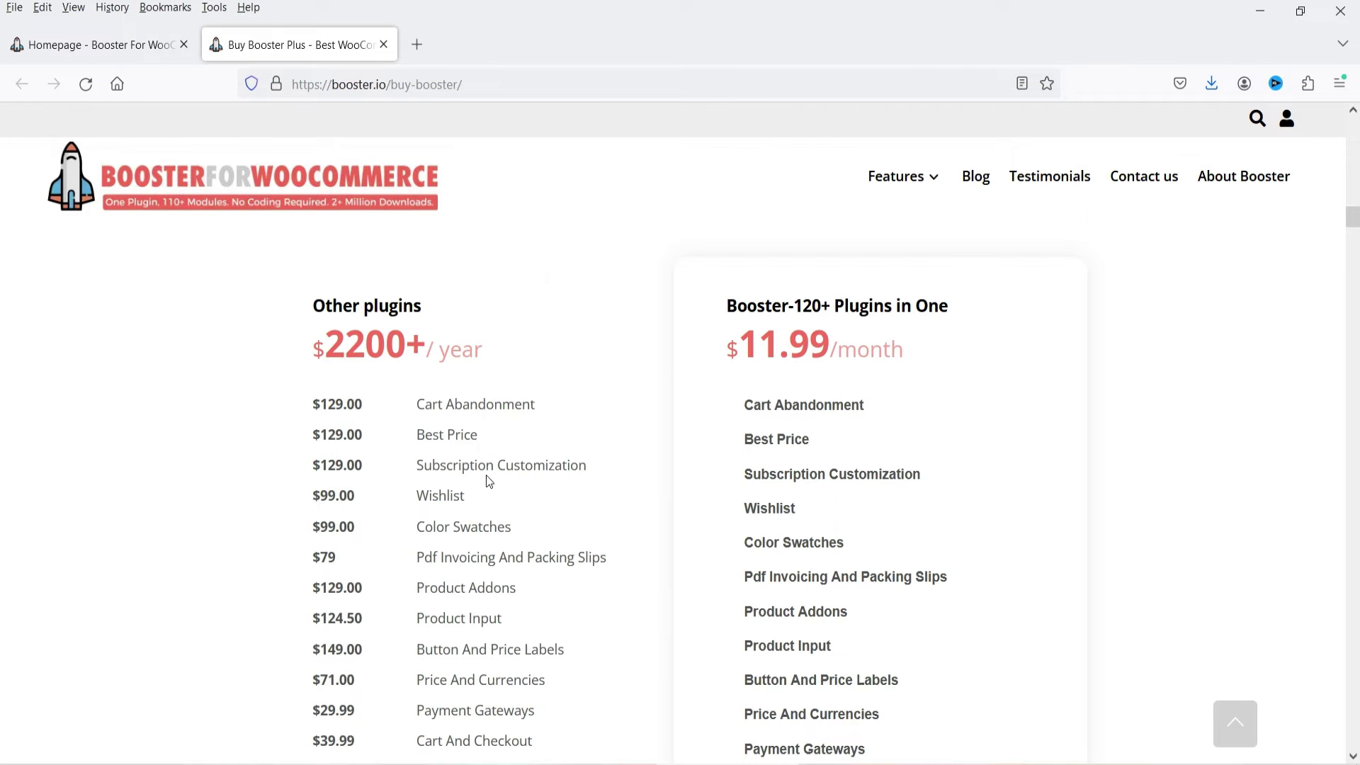
{"action": "left_click_drag", "start_coordinate": [737, 347], "coordinate": [831, 347]}
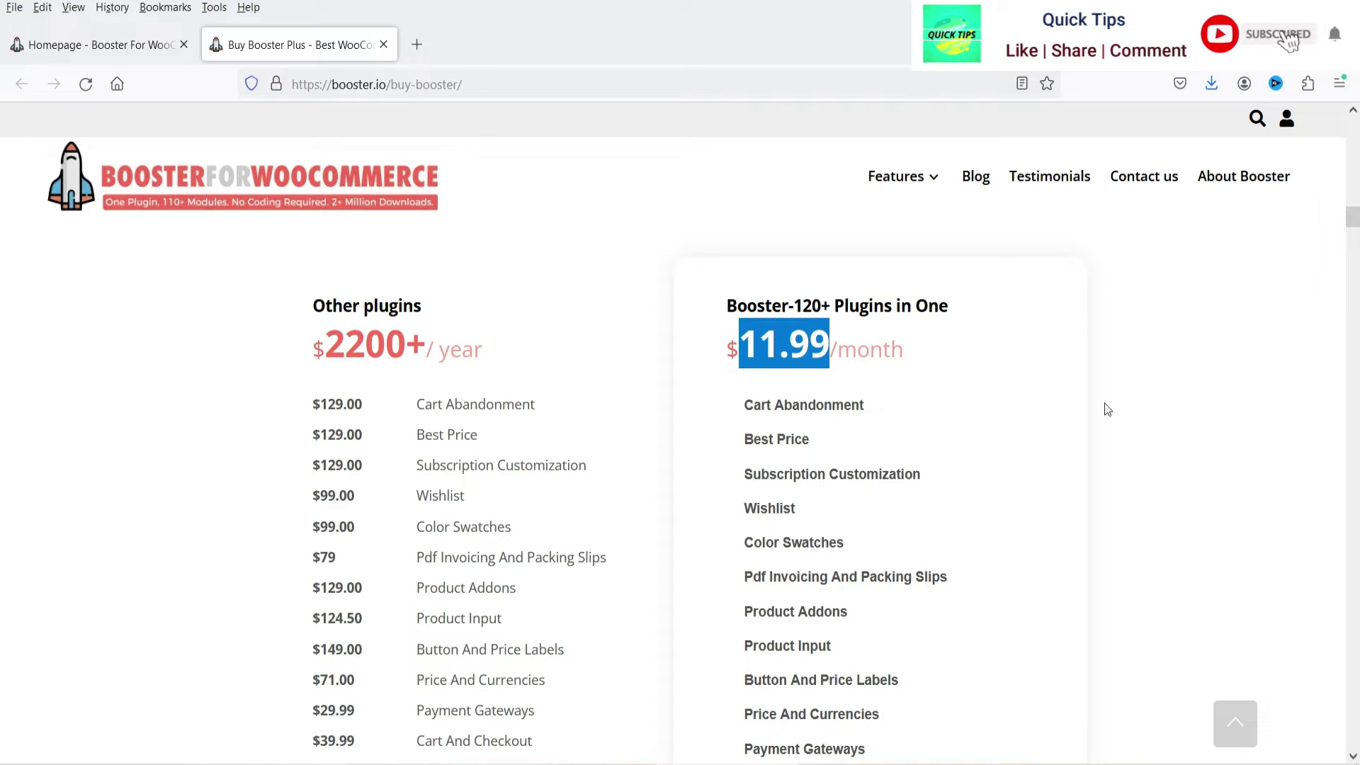
{"action": "left_click", "coordinate": [1149, 410]}
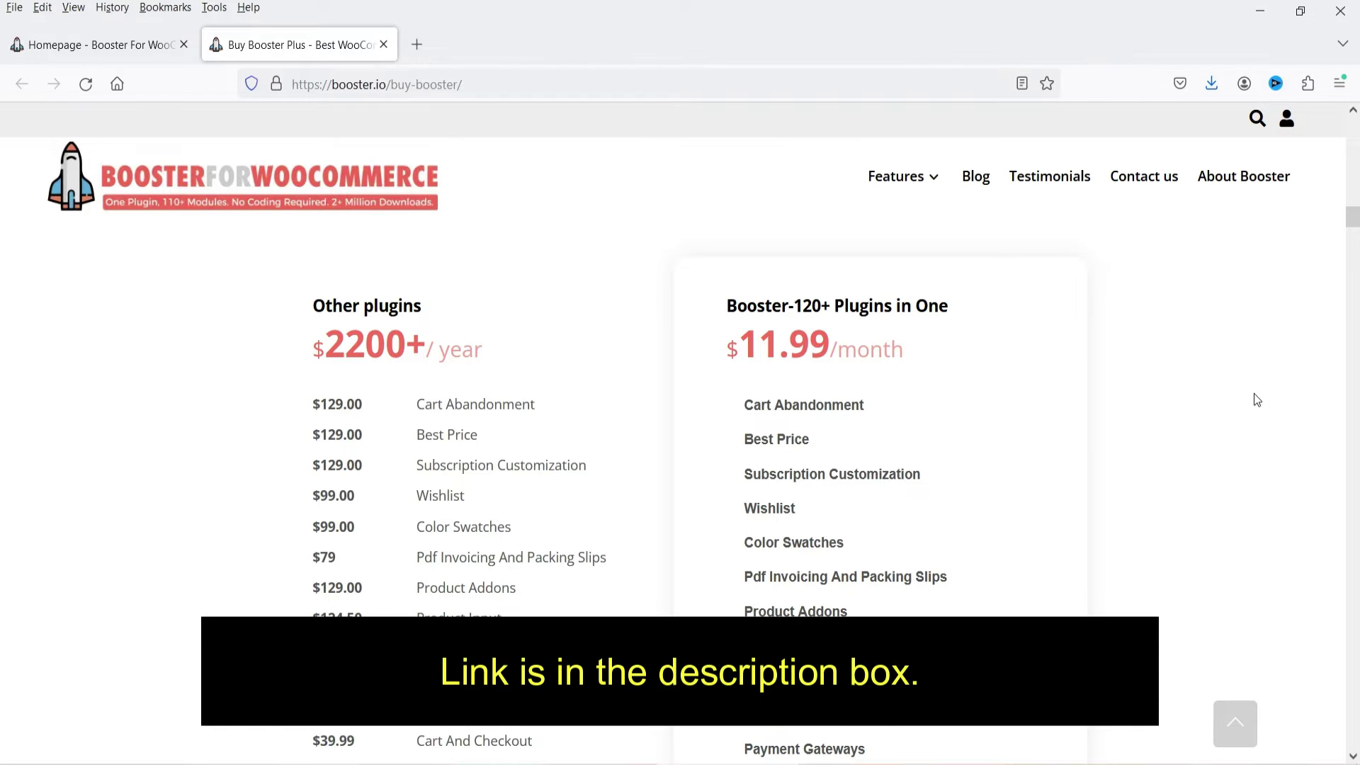
{"action": "scroll", "coordinate": [1202, 500], "scroll_direction": "up", "scroll_amount": 10}
{"action": "scroll", "coordinate": [1203, 502], "scroll_direction": "up", "scroll_amount": 5}
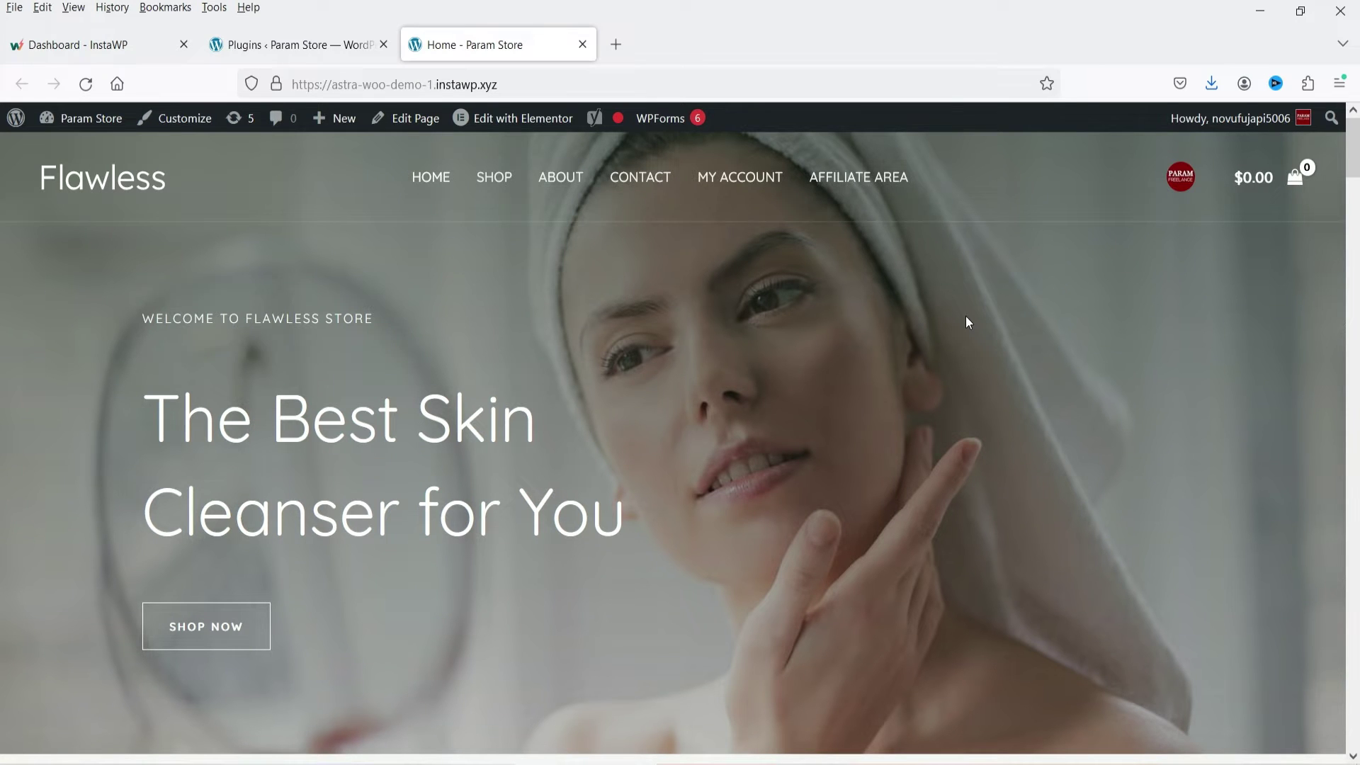
Go from the store's front page to the WordPress admin and search the plugins available to add for "booster for woocommerce"
{"action": "scroll", "coordinate": [653, 354], "scroll_direction": "down", "scroll_amount": 3}
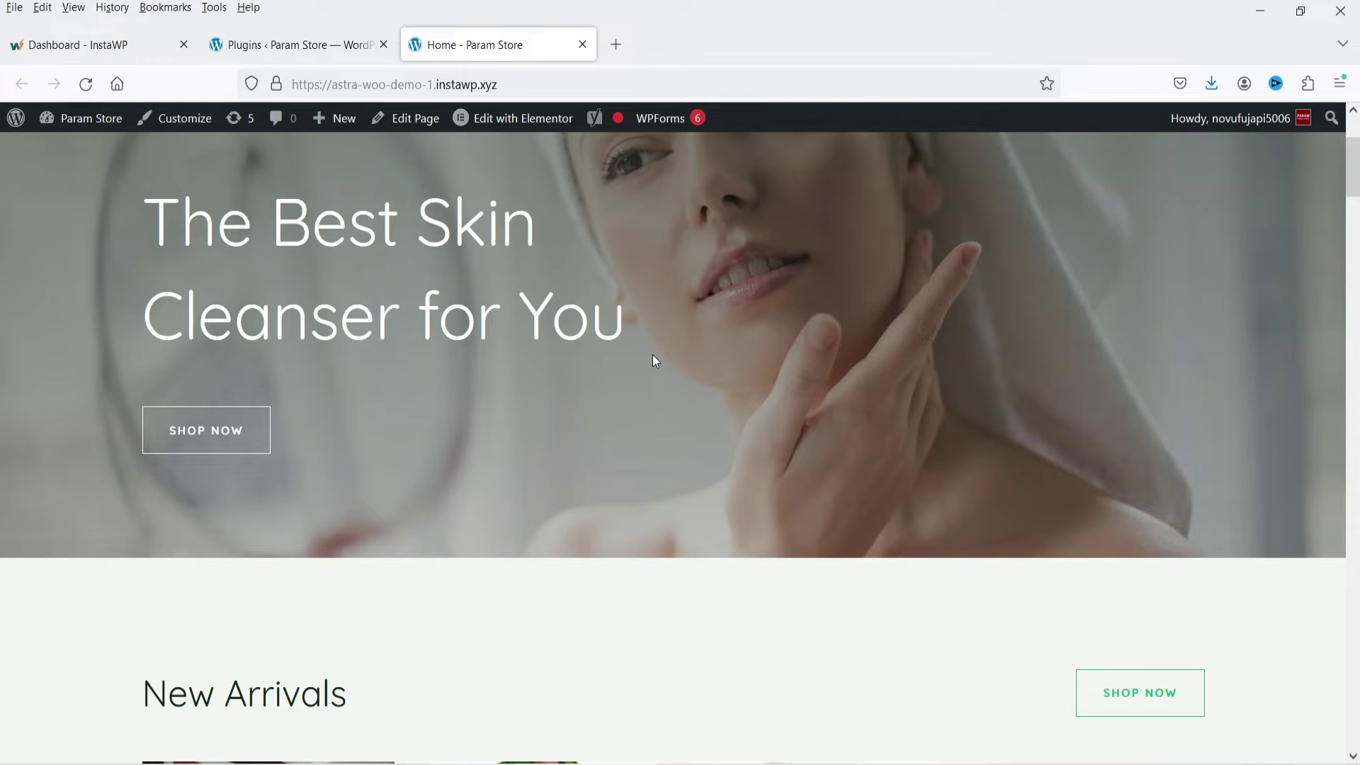
{"action": "scroll", "coordinate": [610, 340], "scroll_direction": "up", "scroll_amount": 3}
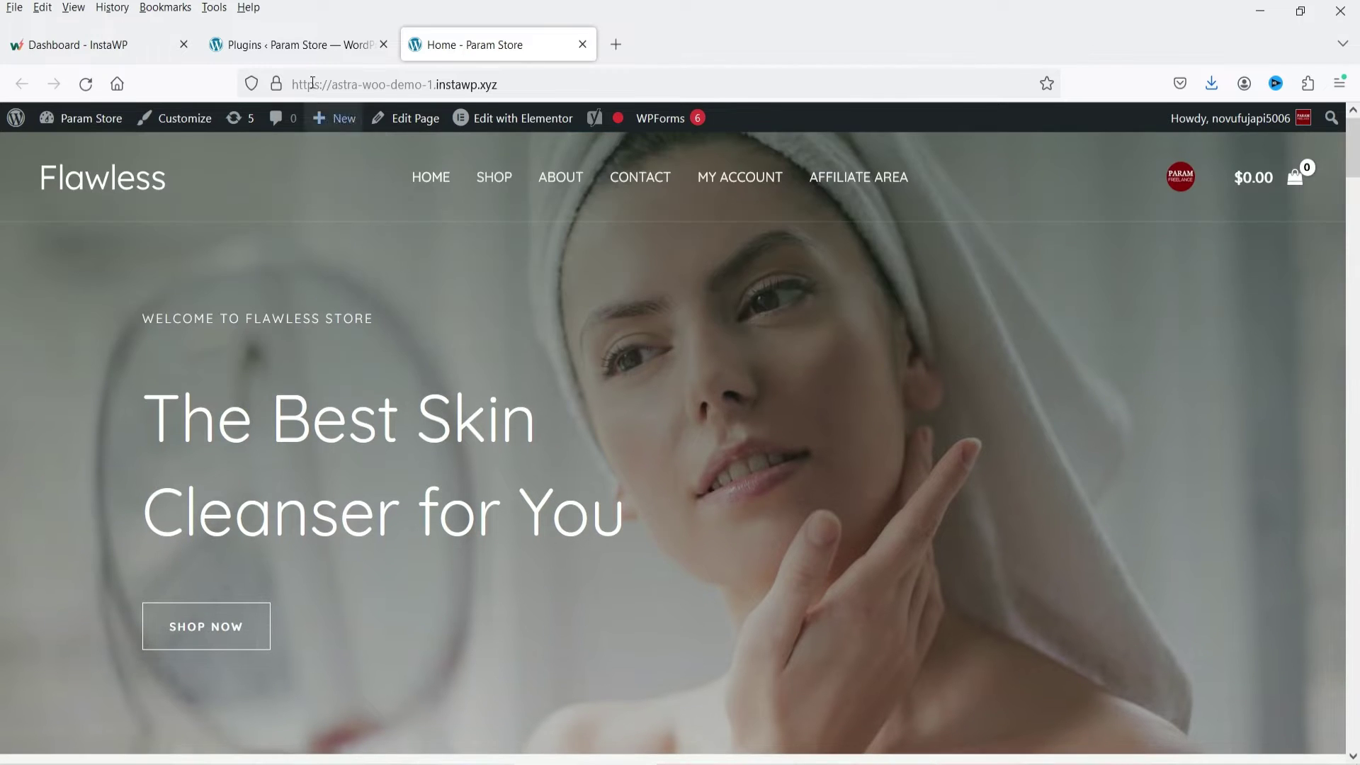
{"action": "left_click", "coordinate": [297, 45]}
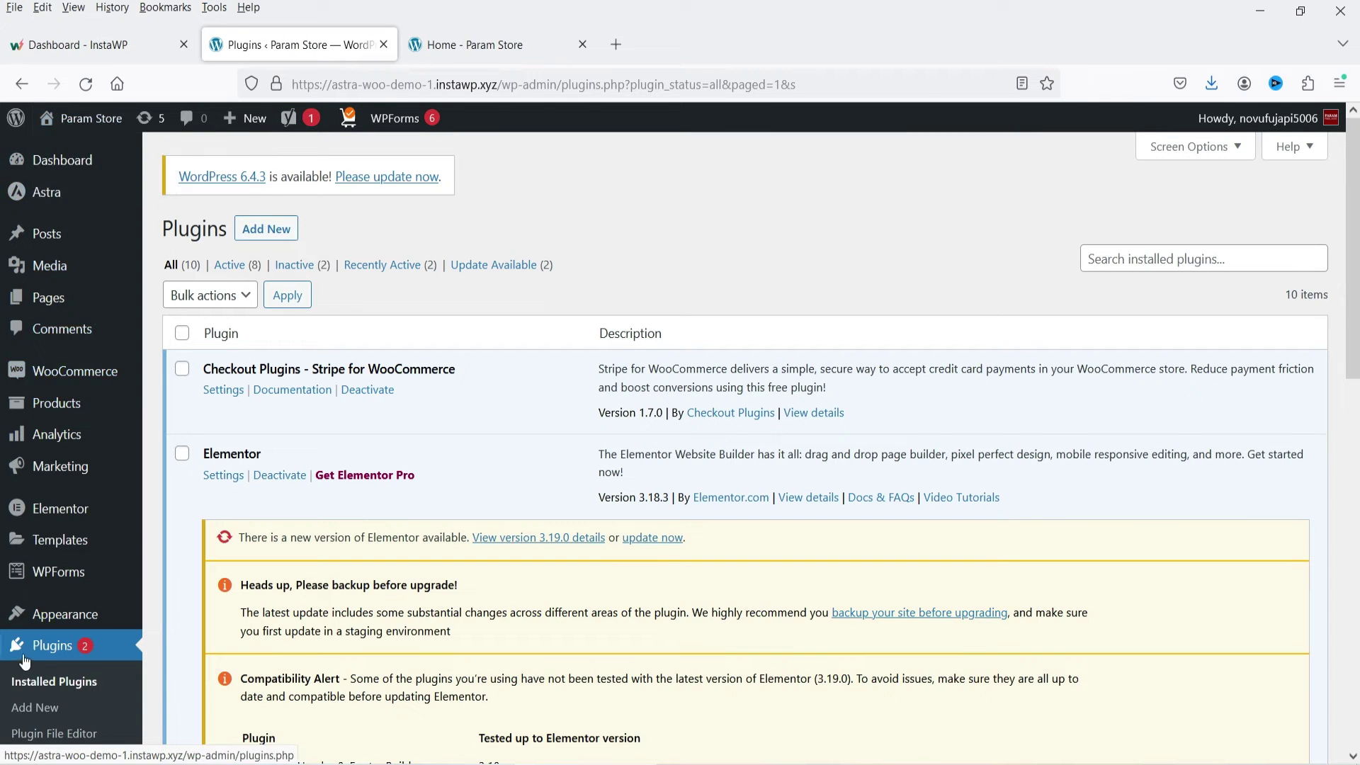
{"action": "left_click", "coordinate": [28, 707]}
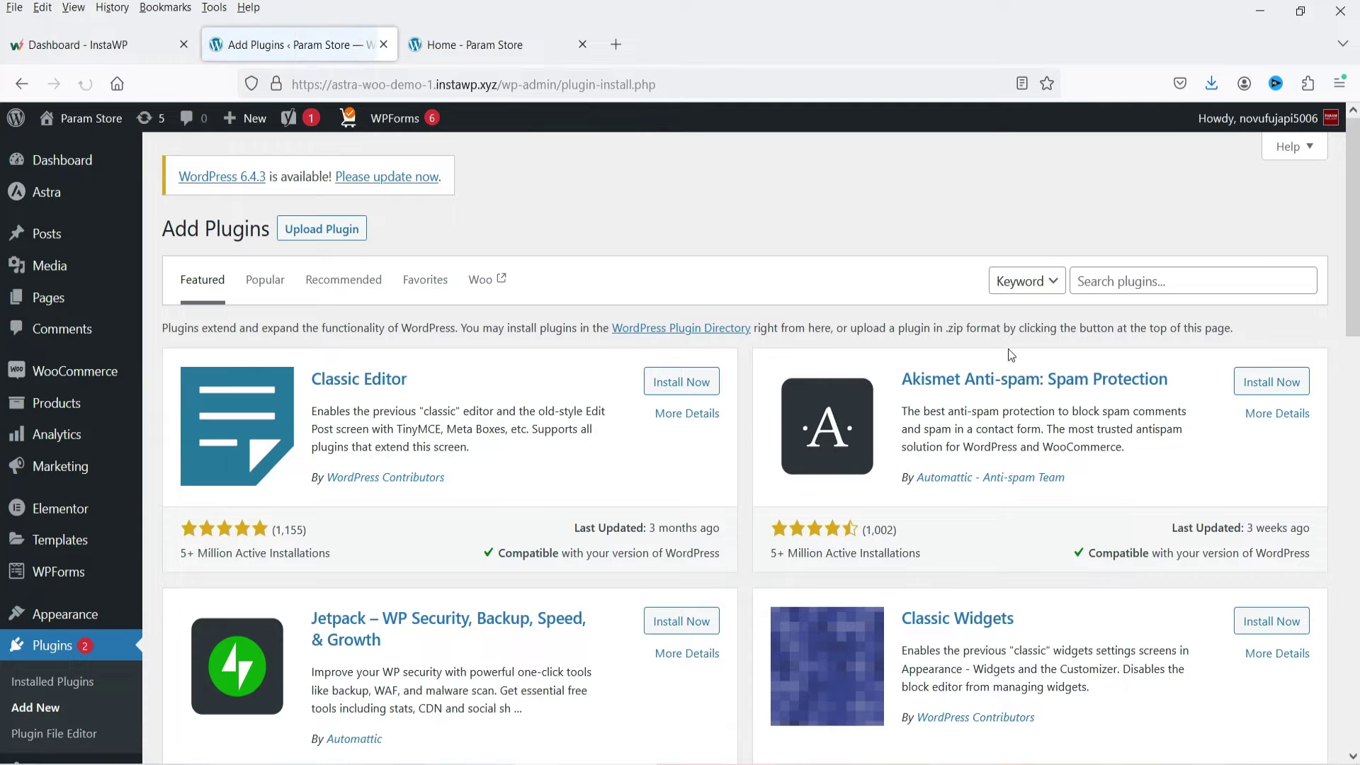
{"action": "left_click", "coordinate": [1129, 283]}
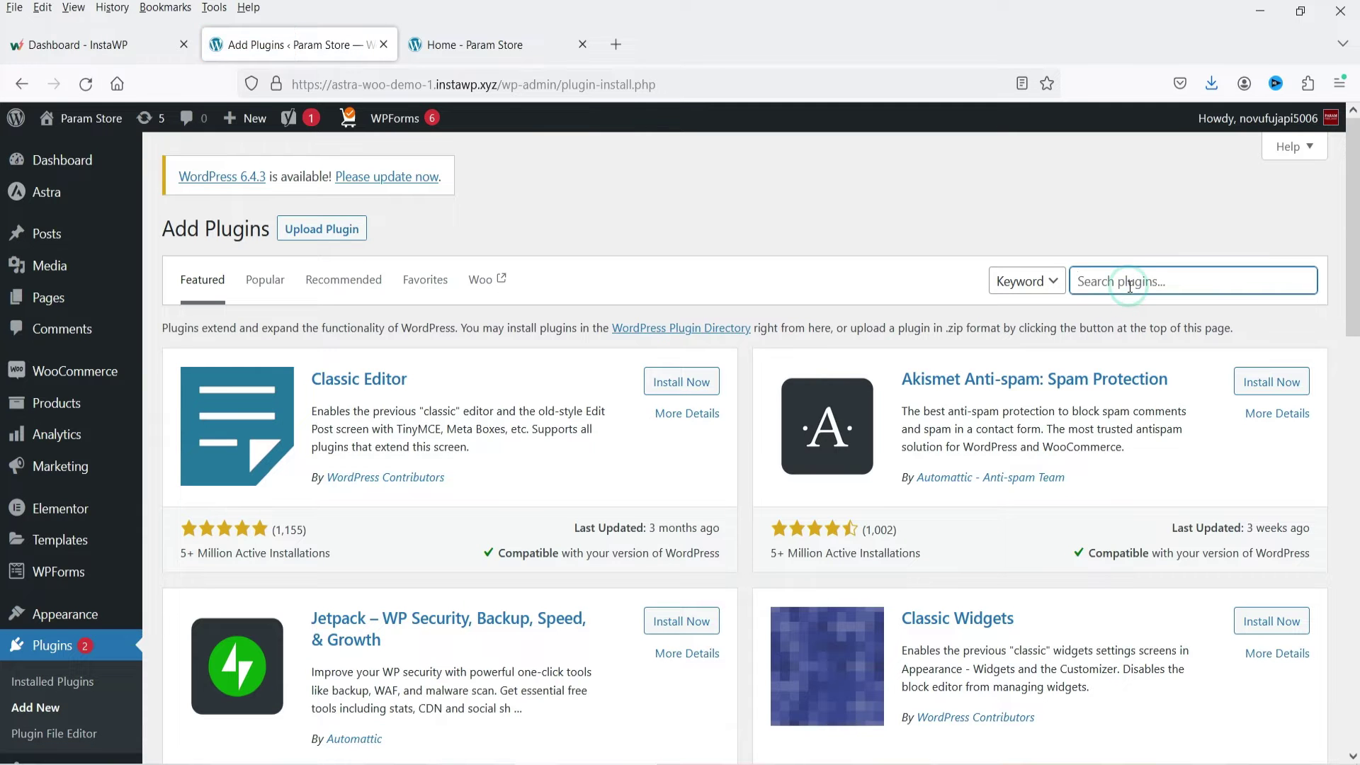
{"action": "type", "text": "booster for woocommerce"}
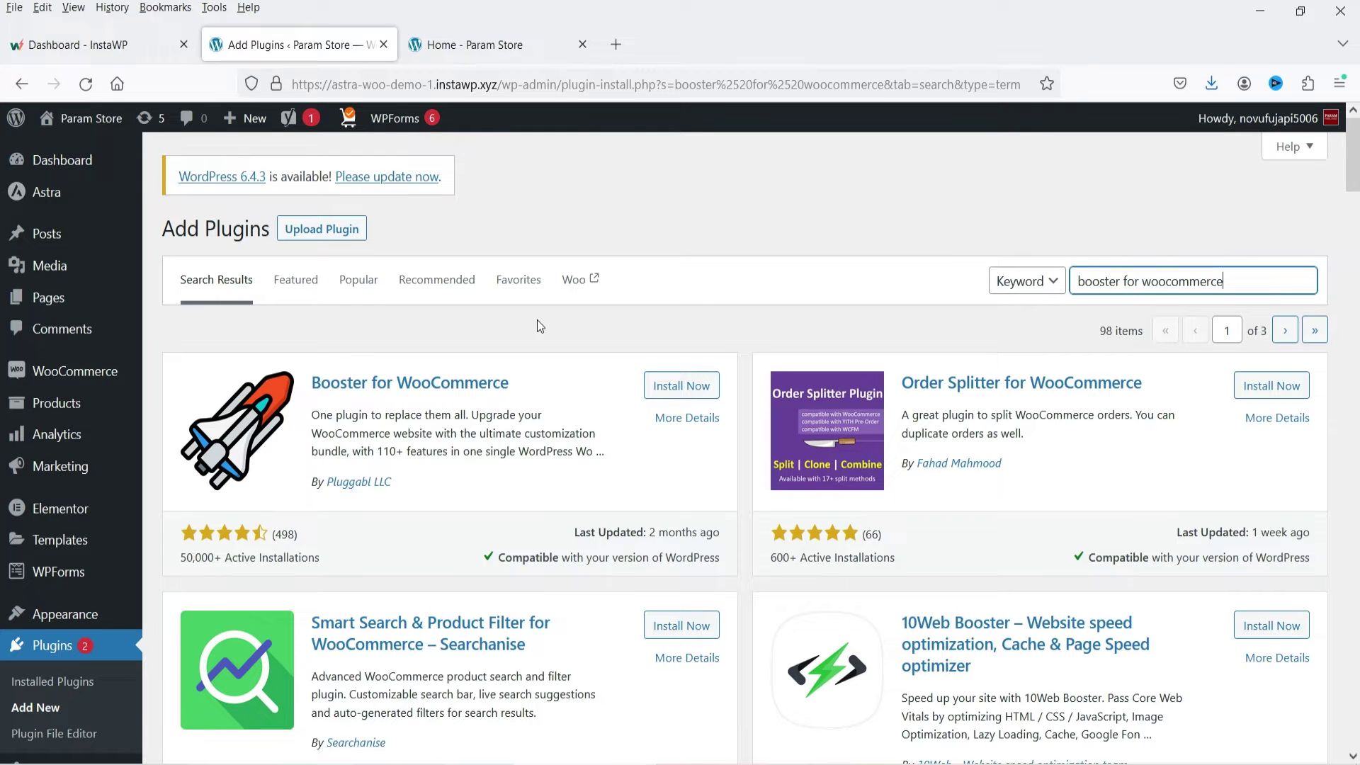
Install and activate the Booster for WooCommerce plugin, and look over its welcome page
{"action": "left_click", "coordinate": [701, 385]}
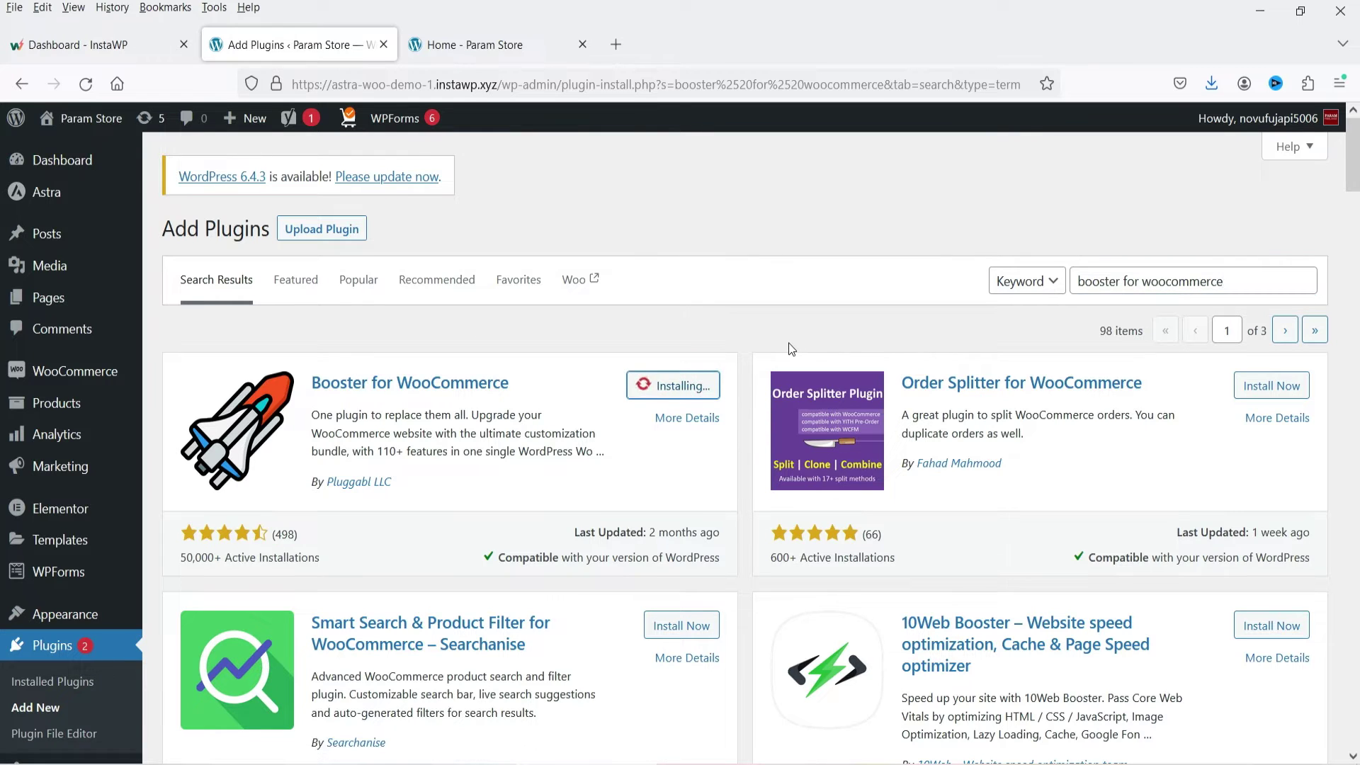
{"action": "left_click", "coordinate": [689, 386]}
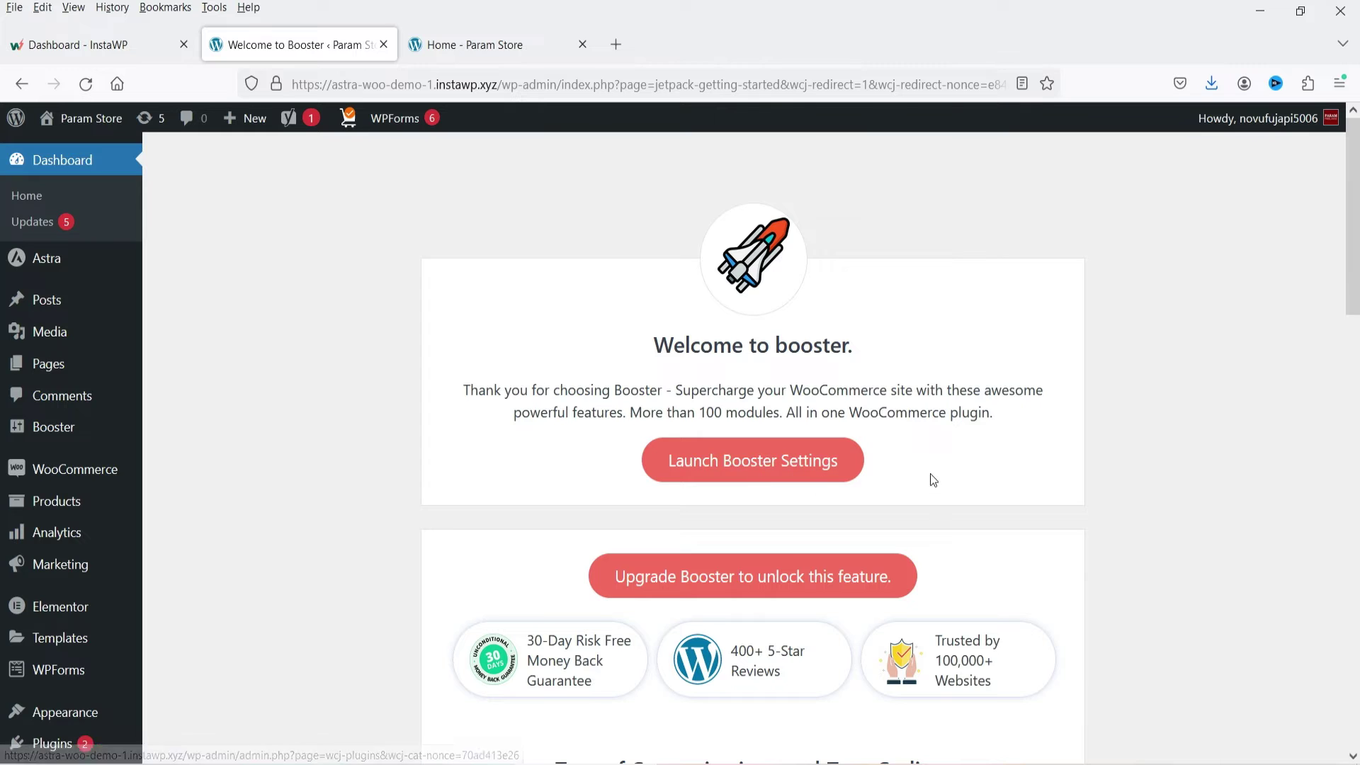
{"action": "scroll", "coordinate": [930, 486], "scroll_direction": "down", "scroll_amount": 3}
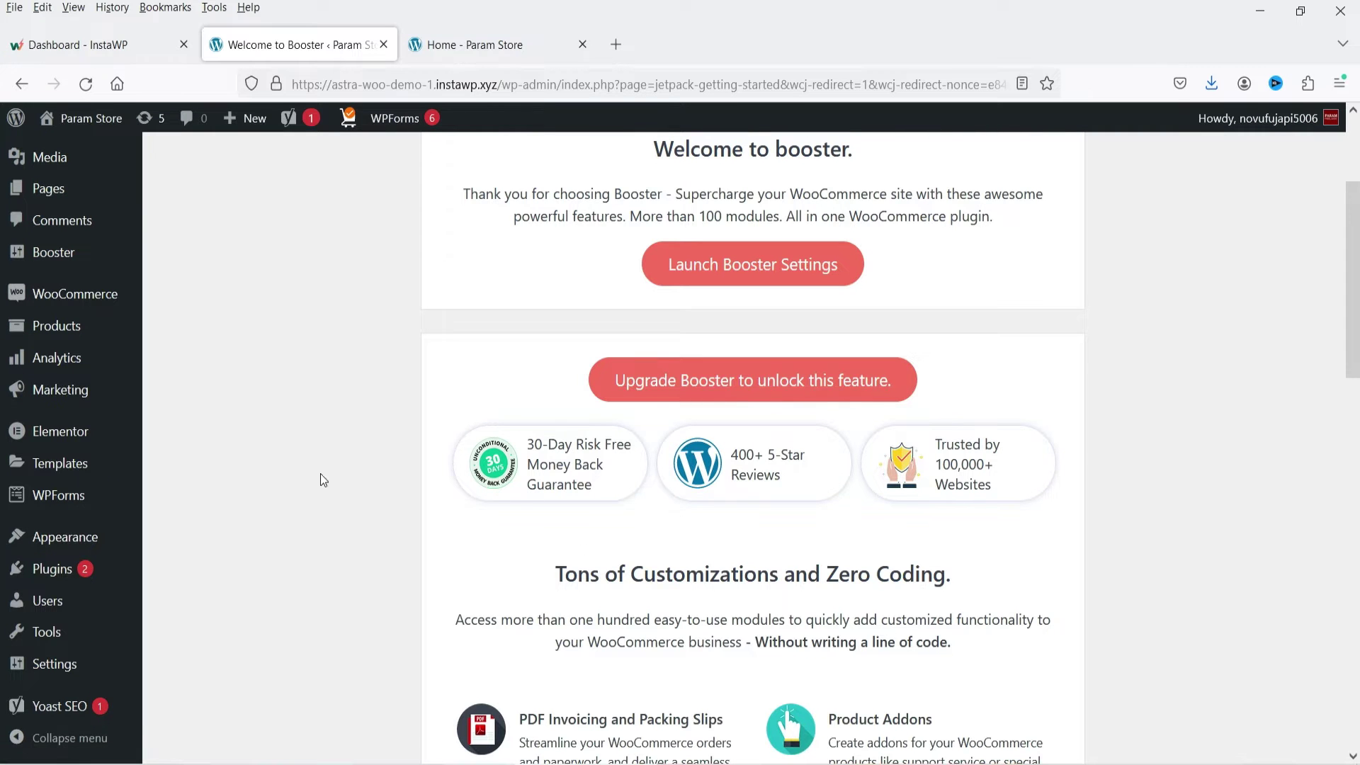
Open the Booster dashboard and look over its getting started, documentation, FAQ and quick action sections
{"action": "scroll", "coordinate": [424, 363], "scroll_direction": "up", "scroll_amount": 3}
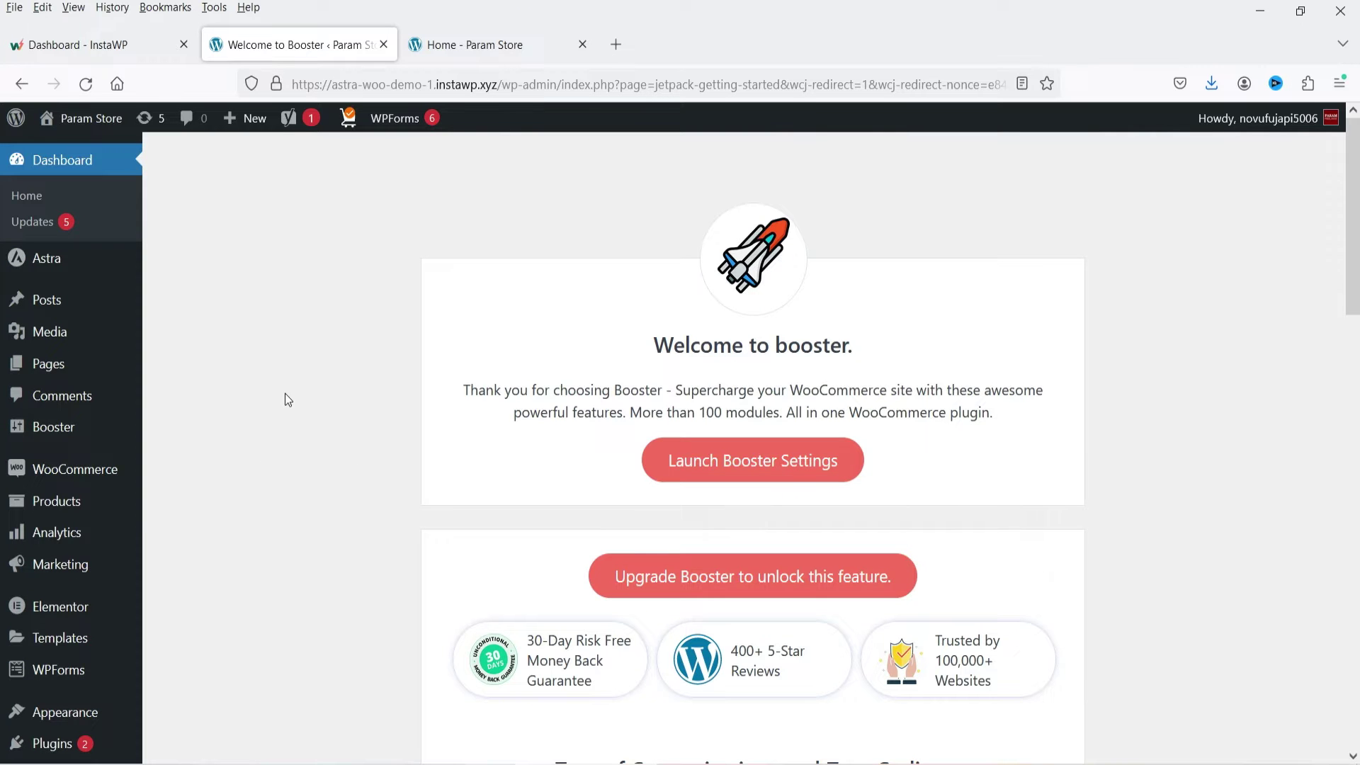
{"action": "mouse_move", "coordinate": [66, 444]}
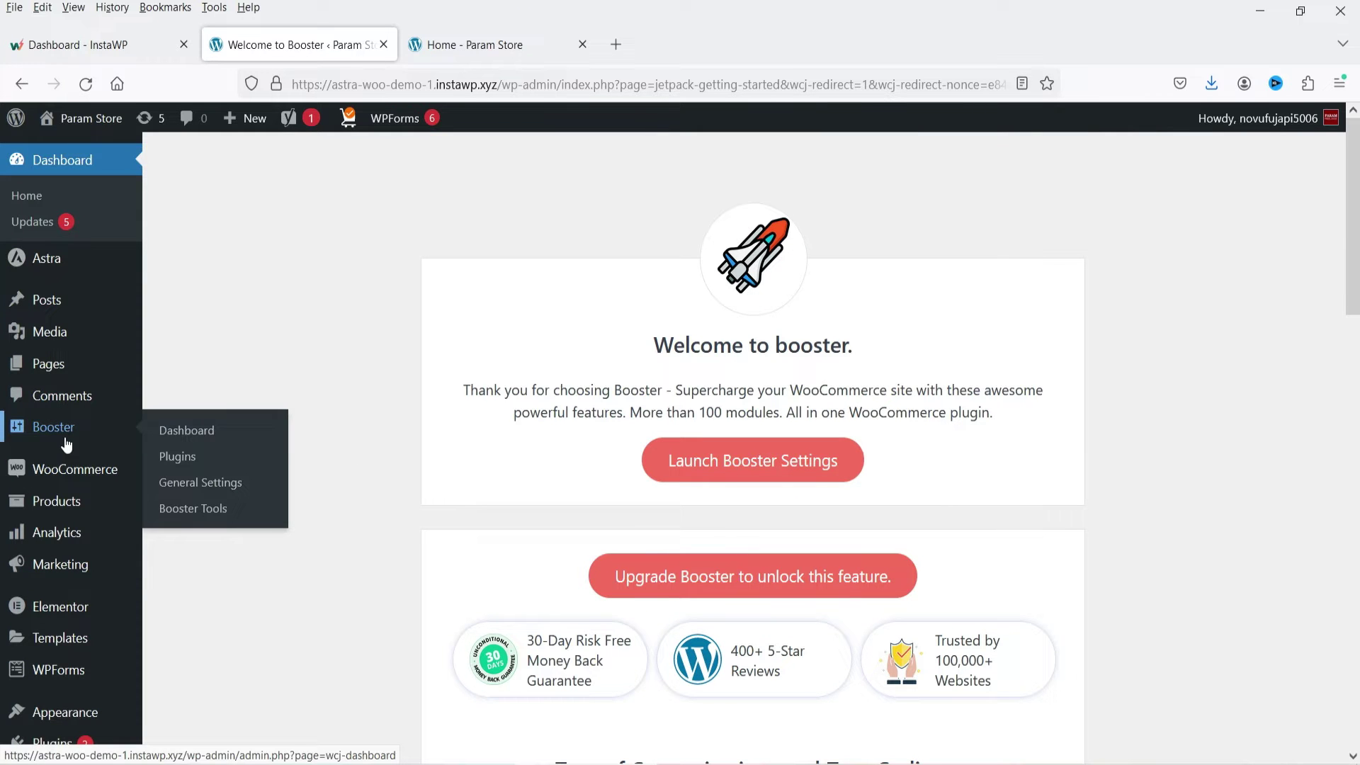
{"action": "left_click", "coordinate": [66, 444]}
{"action": "scroll", "coordinate": [810, 431], "scroll_direction": "down", "scroll_amount": 5}
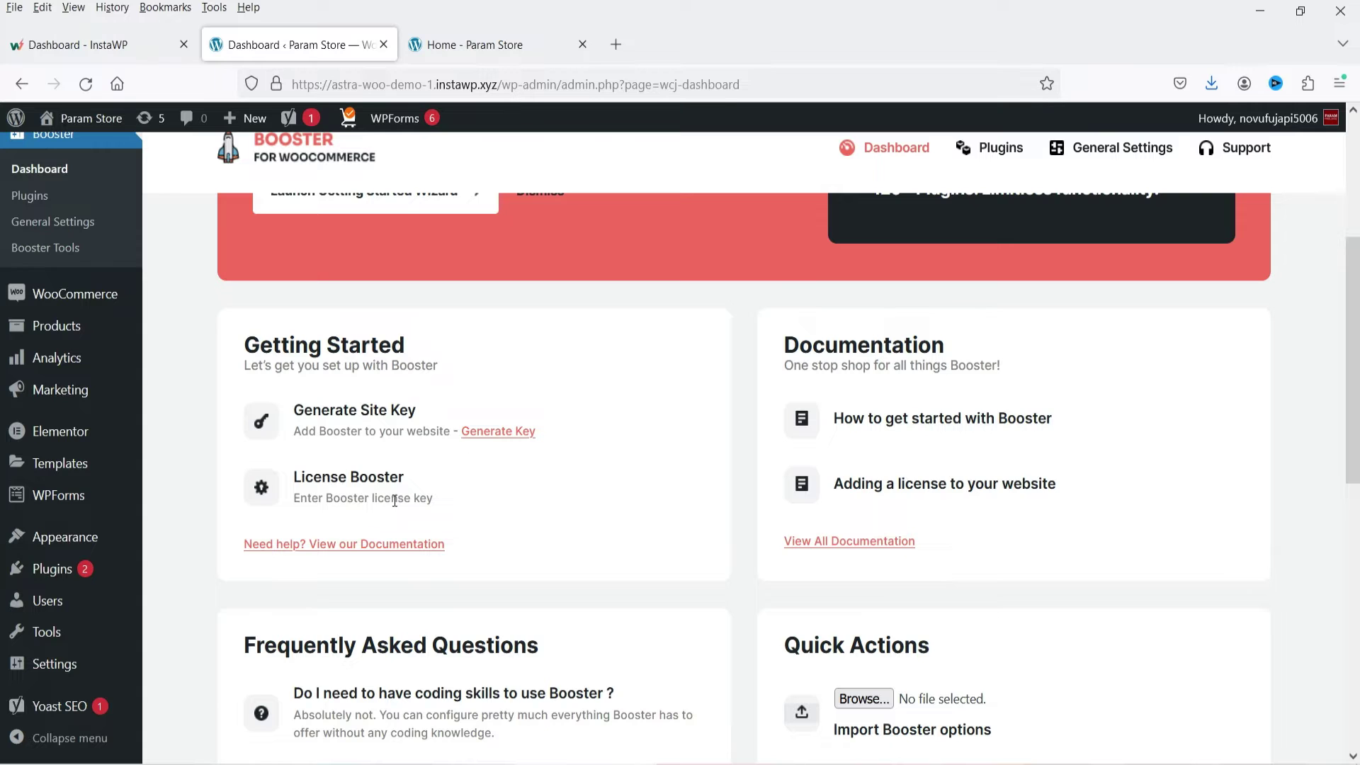
{"action": "scroll", "coordinate": [396, 499], "scroll_direction": "down", "scroll_amount": 4}
{"action": "scroll", "coordinate": [833, 386], "scroll_direction": "up", "scroll_amount": 4}
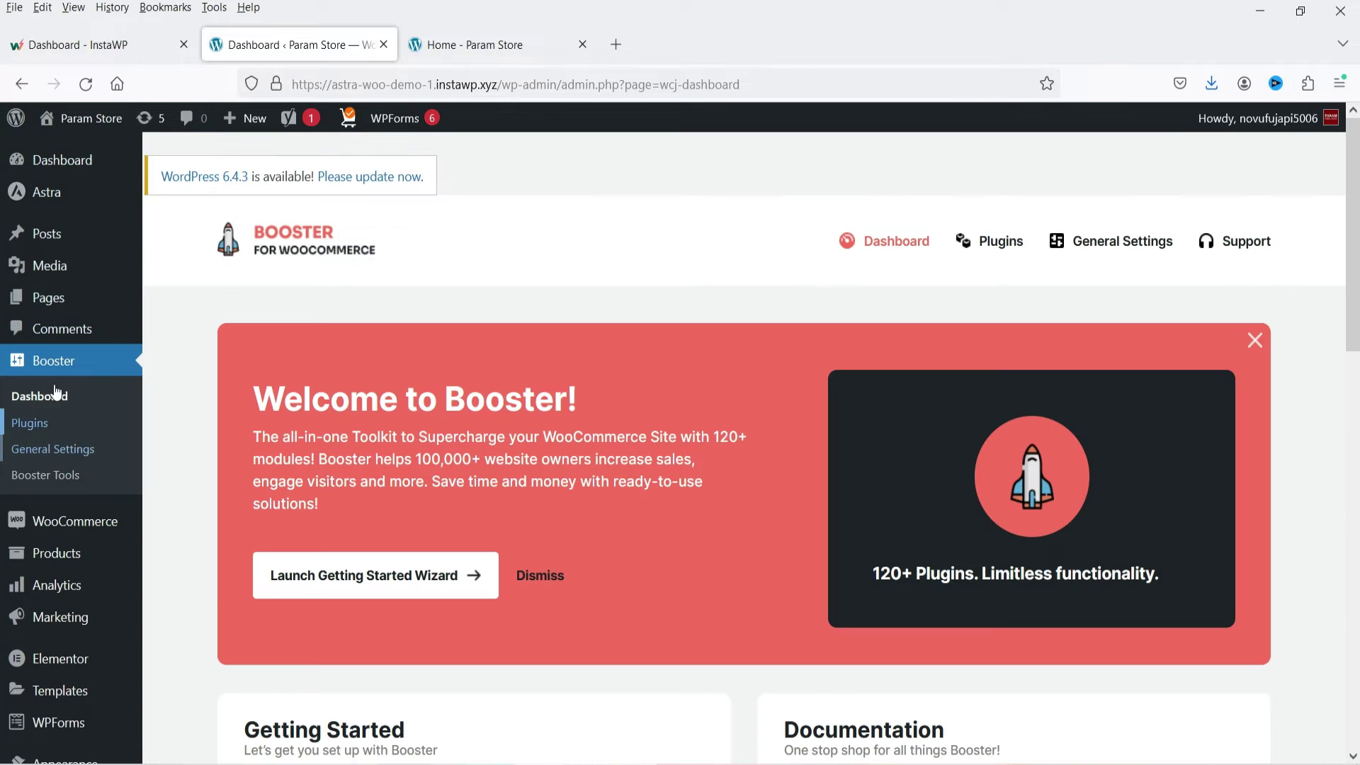
Open Booster's General Settings and review the export, import, reset and module loading options
{"action": "left_click", "coordinate": [58, 447]}
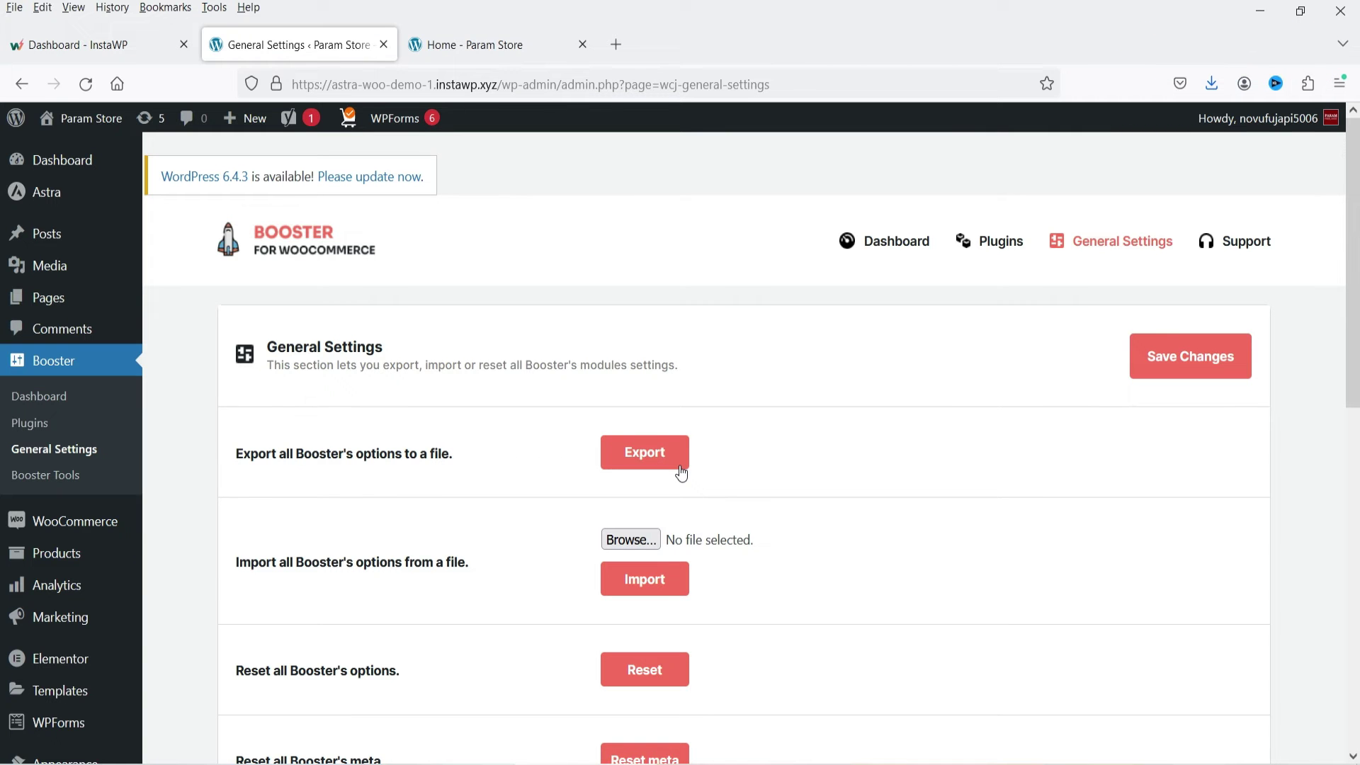
{"action": "scroll", "coordinate": [510, 447], "scroll_direction": "down", "scroll_amount": 5}
{"action": "scroll", "coordinate": [461, 283], "scroll_direction": "up", "scroll_amount": 2}
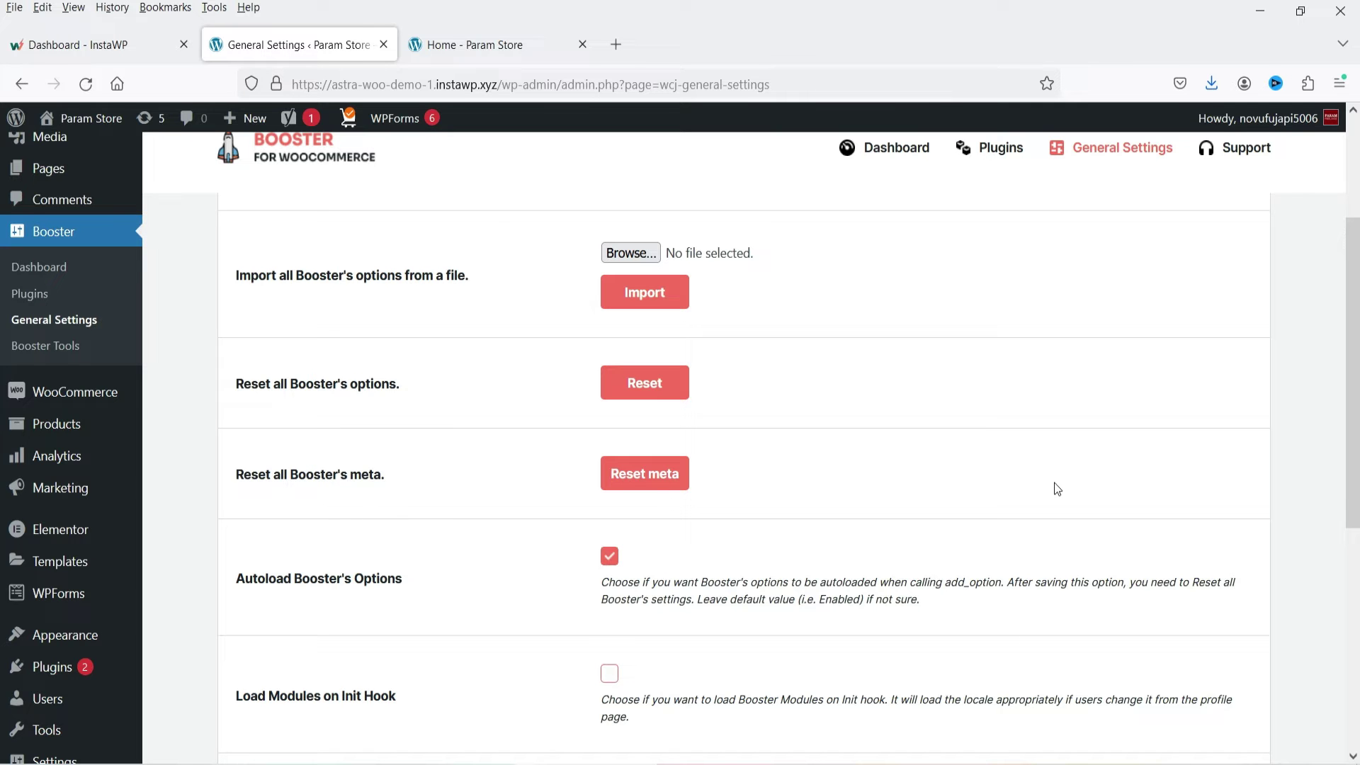
{"action": "scroll", "coordinate": [799, 435], "scroll_direction": "down", "scroll_amount": 3}
{"action": "scroll", "coordinate": [773, 429], "scroll_direction": "up", "scroll_amount": 7}
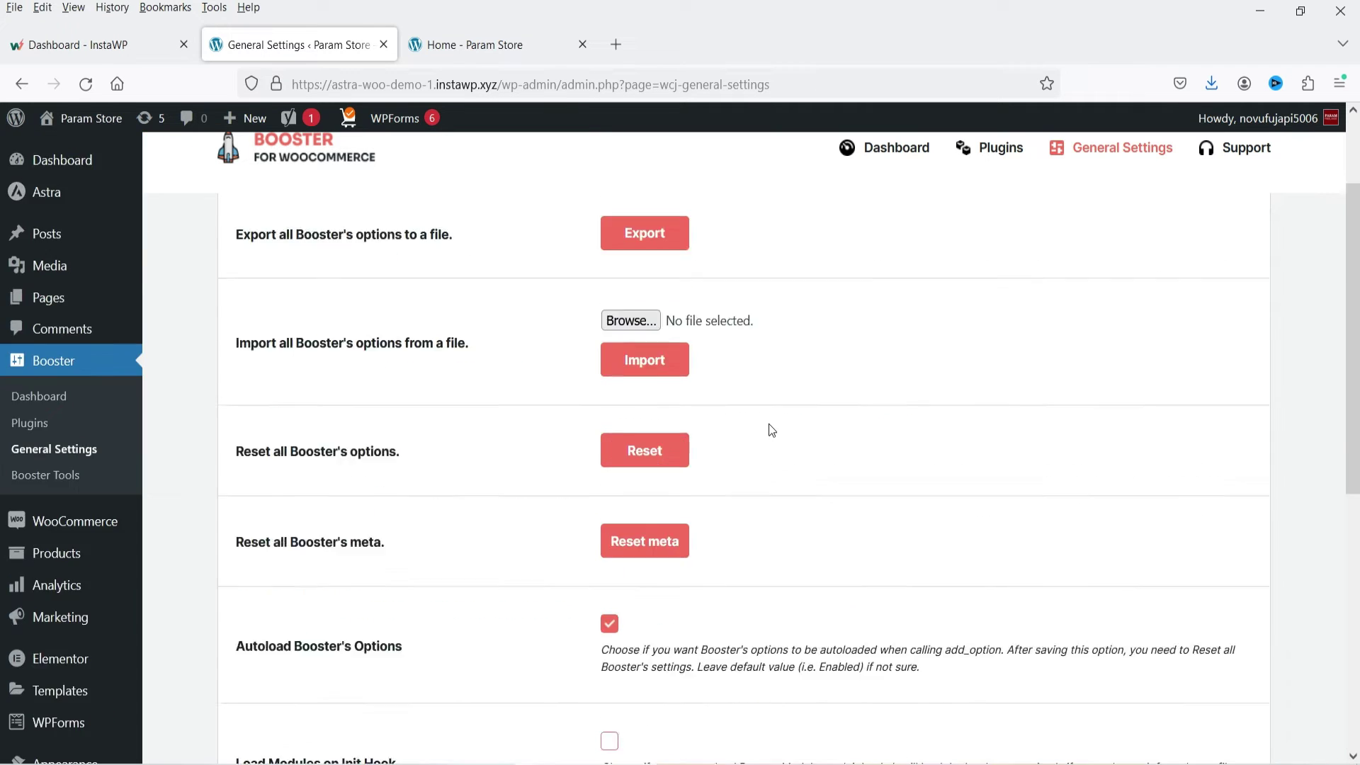
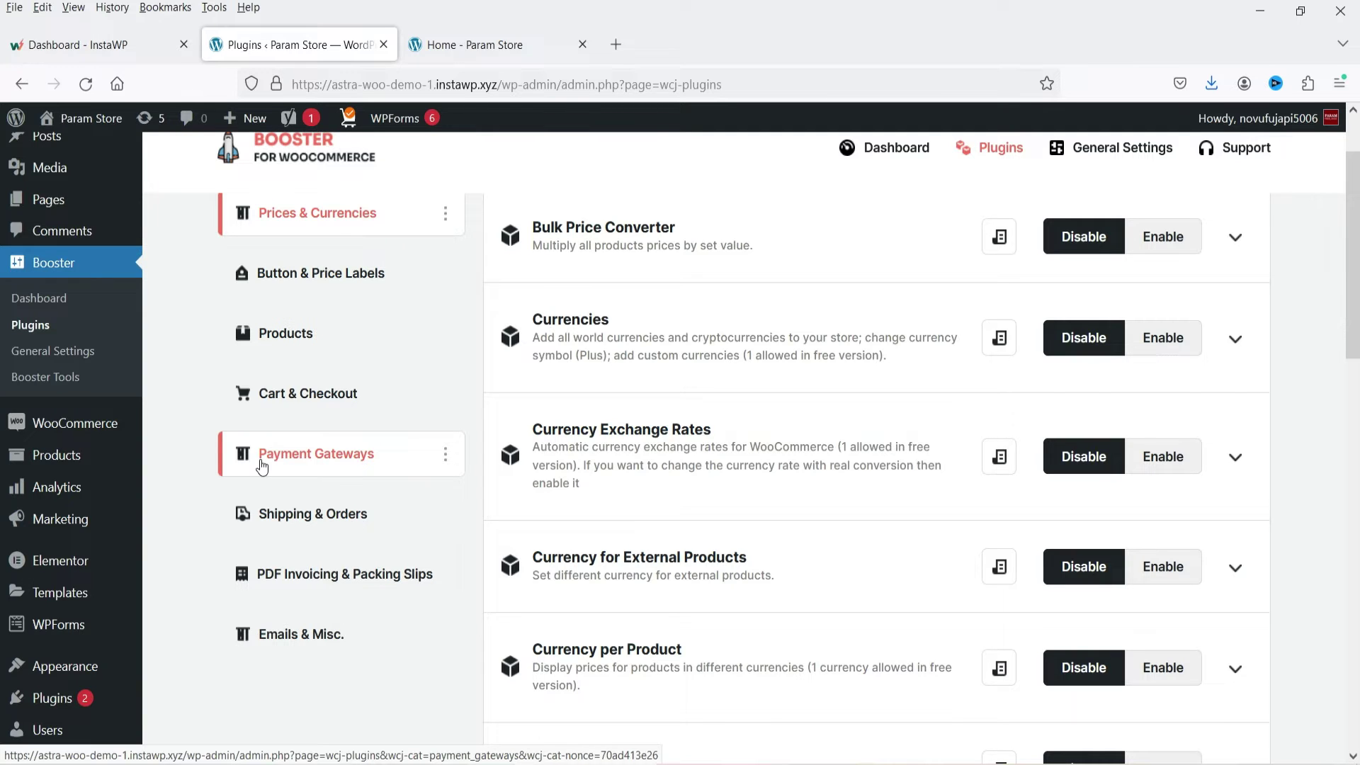
Open the Bulk Price Converter documentation from Booster's plugin list and read how to enable it and bulk edit all product prices
{"action": "scroll", "coordinate": [262, 466], "scroll_direction": "up", "scroll_amount": 3}
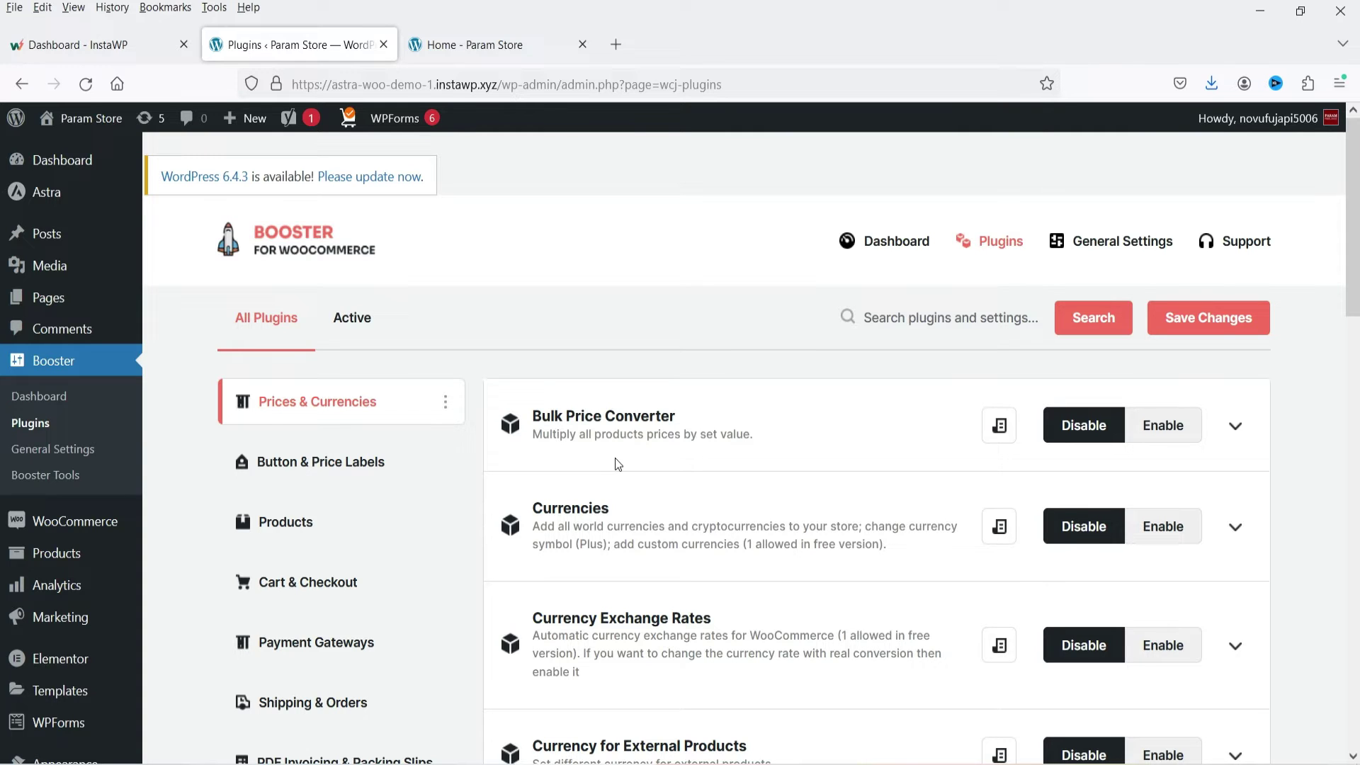
{"action": "left_click", "coordinate": [1001, 431]}
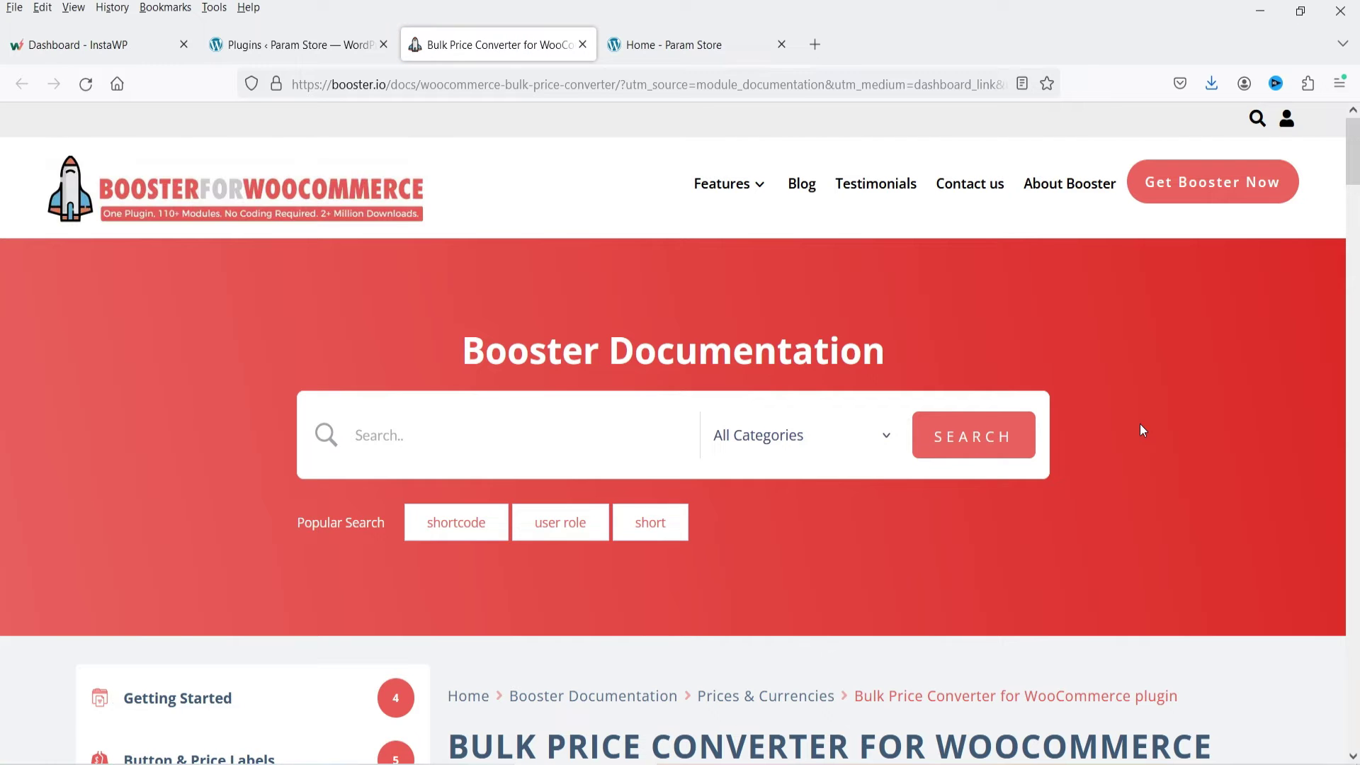
{"action": "scroll", "coordinate": [1142, 424], "scroll_direction": "down", "scroll_amount": 5}
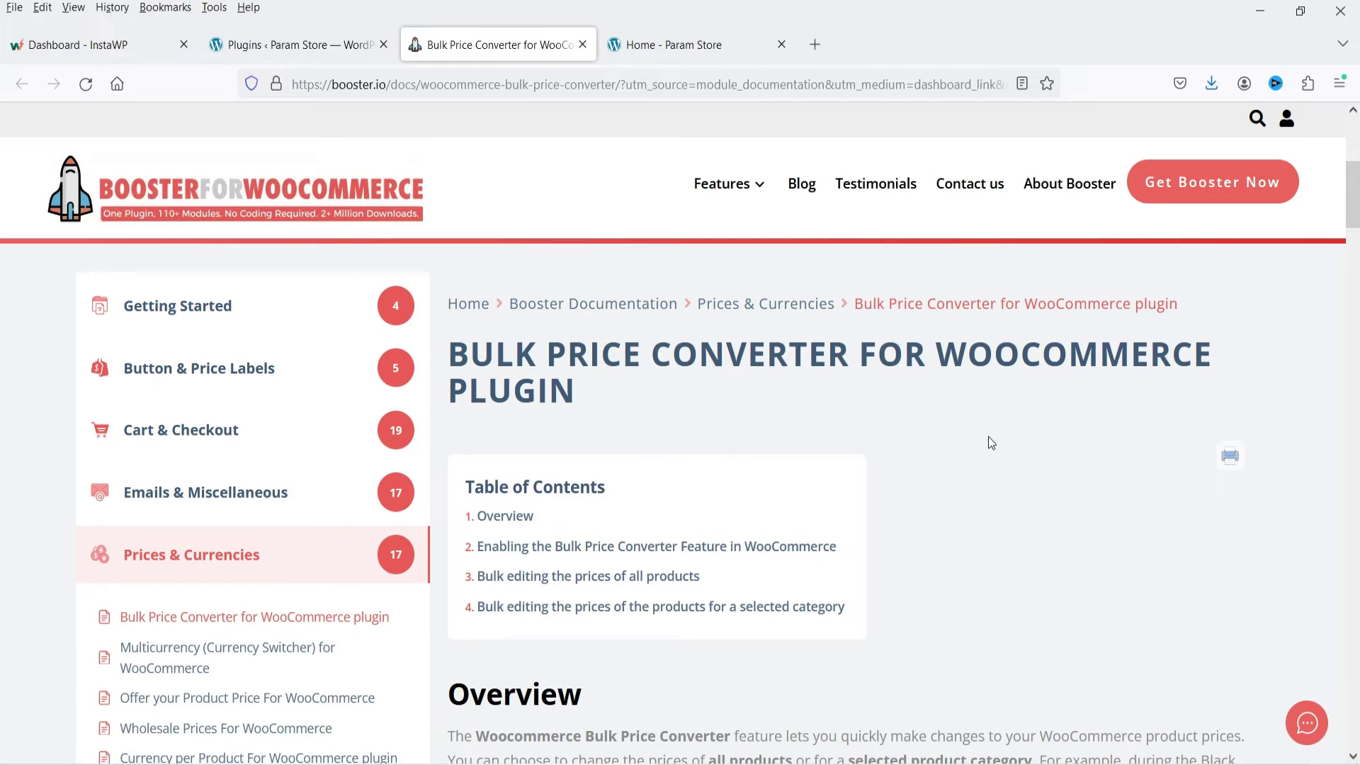
{"action": "scroll", "coordinate": [991, 442], "scroll_direction": "down", "scroll_amount": 8}
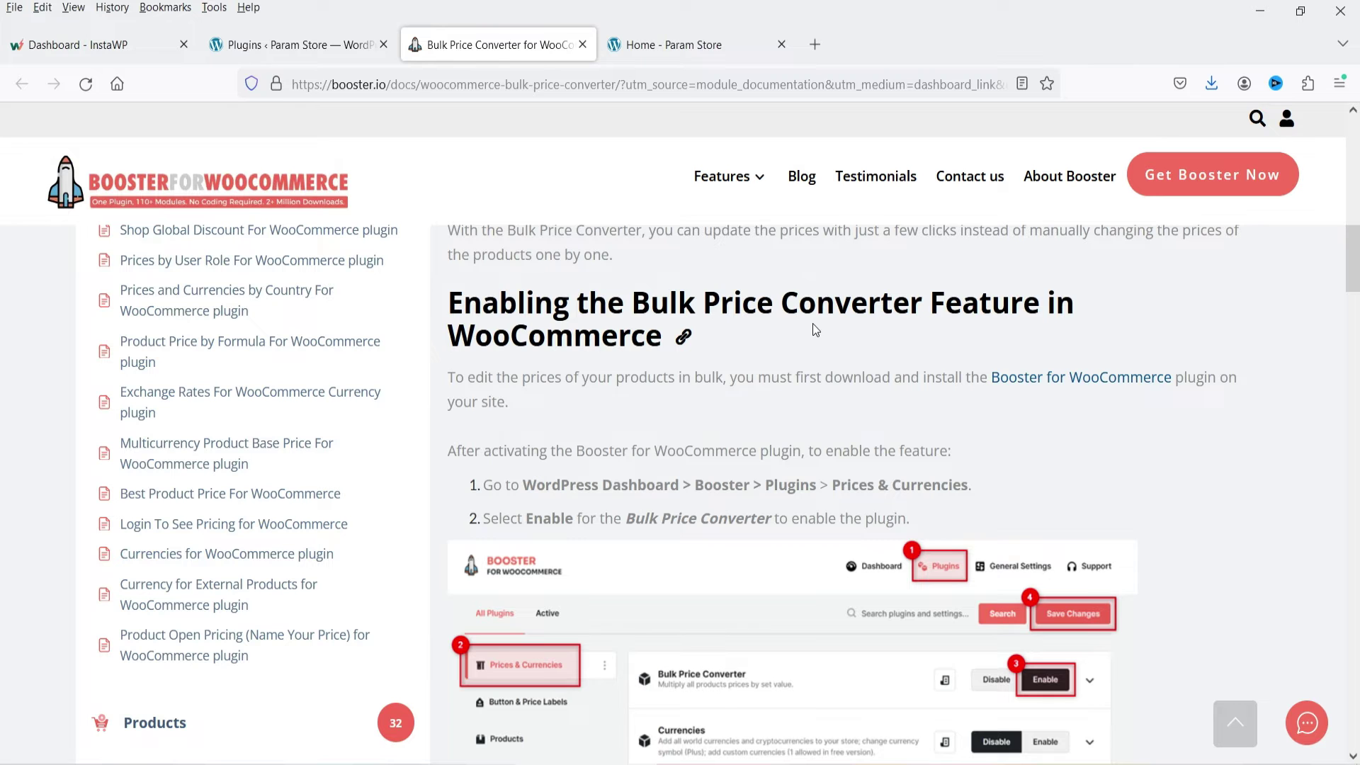
{"action": "scroll", "coordinate": [818, 389], "scroll_direction": "down", "scroll_amount": 5}
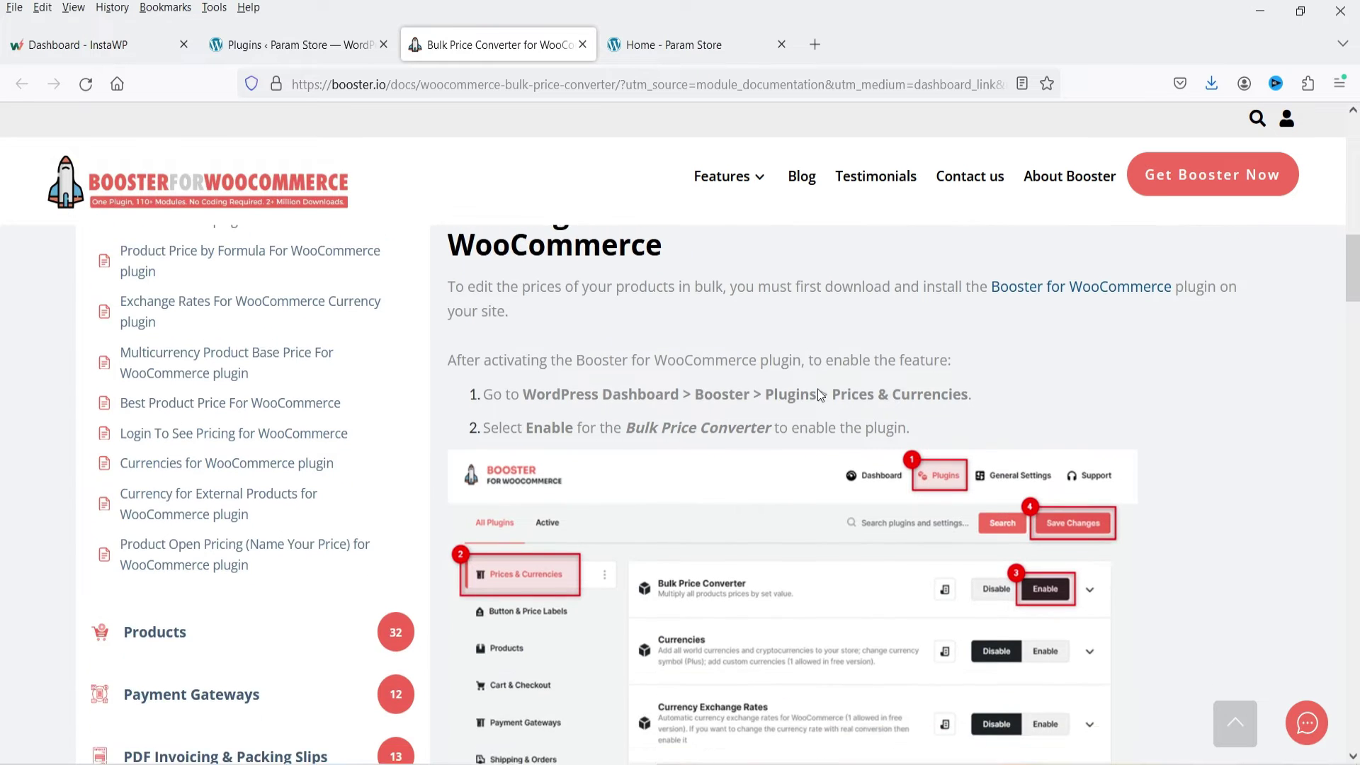
{"action": "scroll", "coordinate": [1006, 390], "scroll_direction": "down", "scroll_amount": 8}
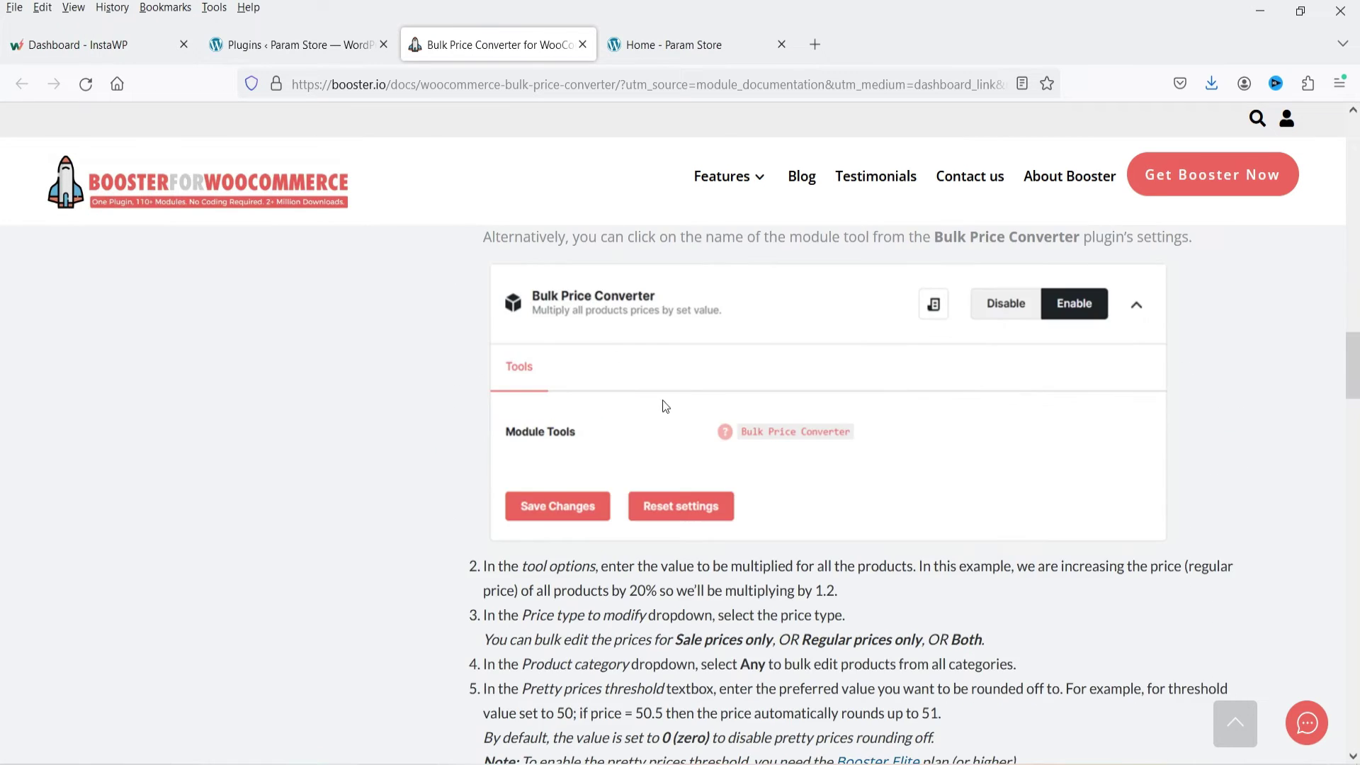
{"action": "scroll", "coordinate": [710, 413], "scroll_direction": "down", "scroll_amount": 5}
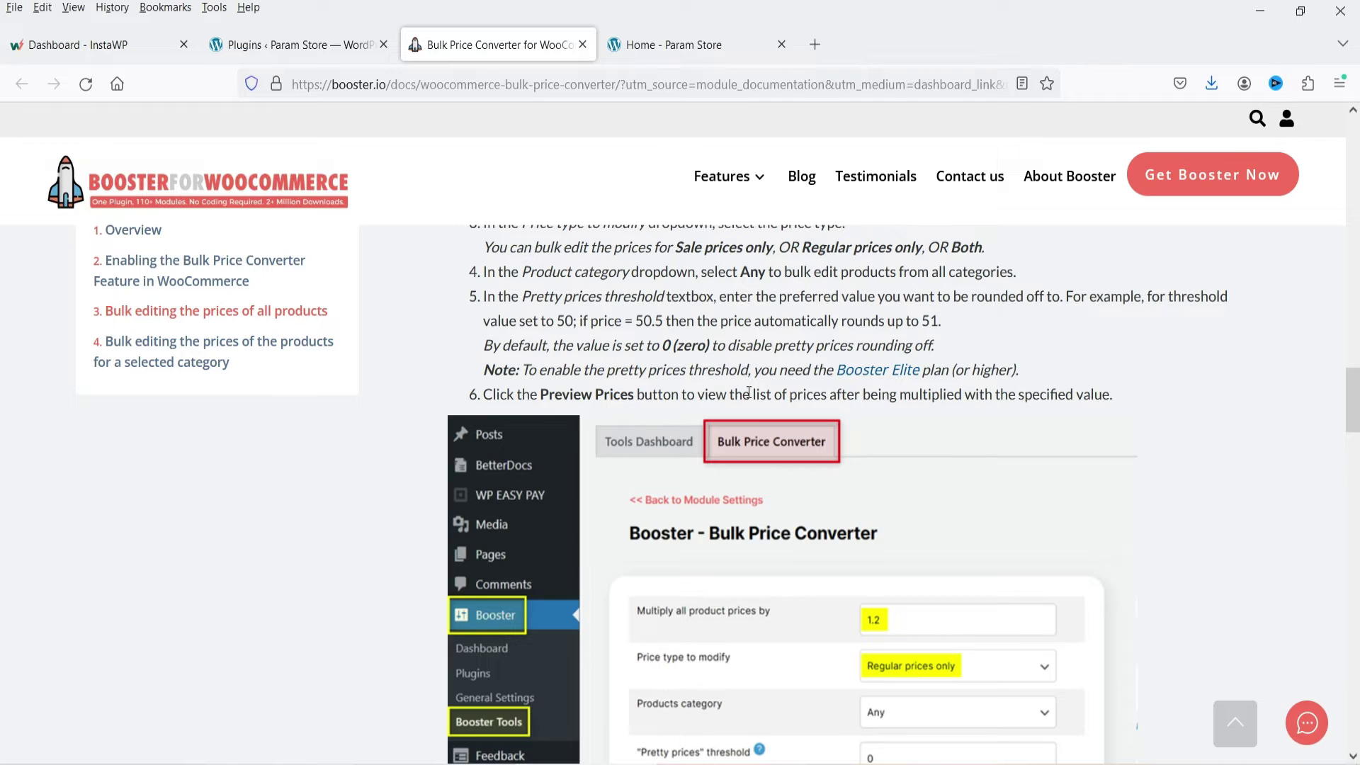
Switch to the storefront and examine the current product prices on the Shop page
{"action": "left_click", "coordinate": [742, 46]}
{"action": "left_click", "coordinate": [498, 178]}
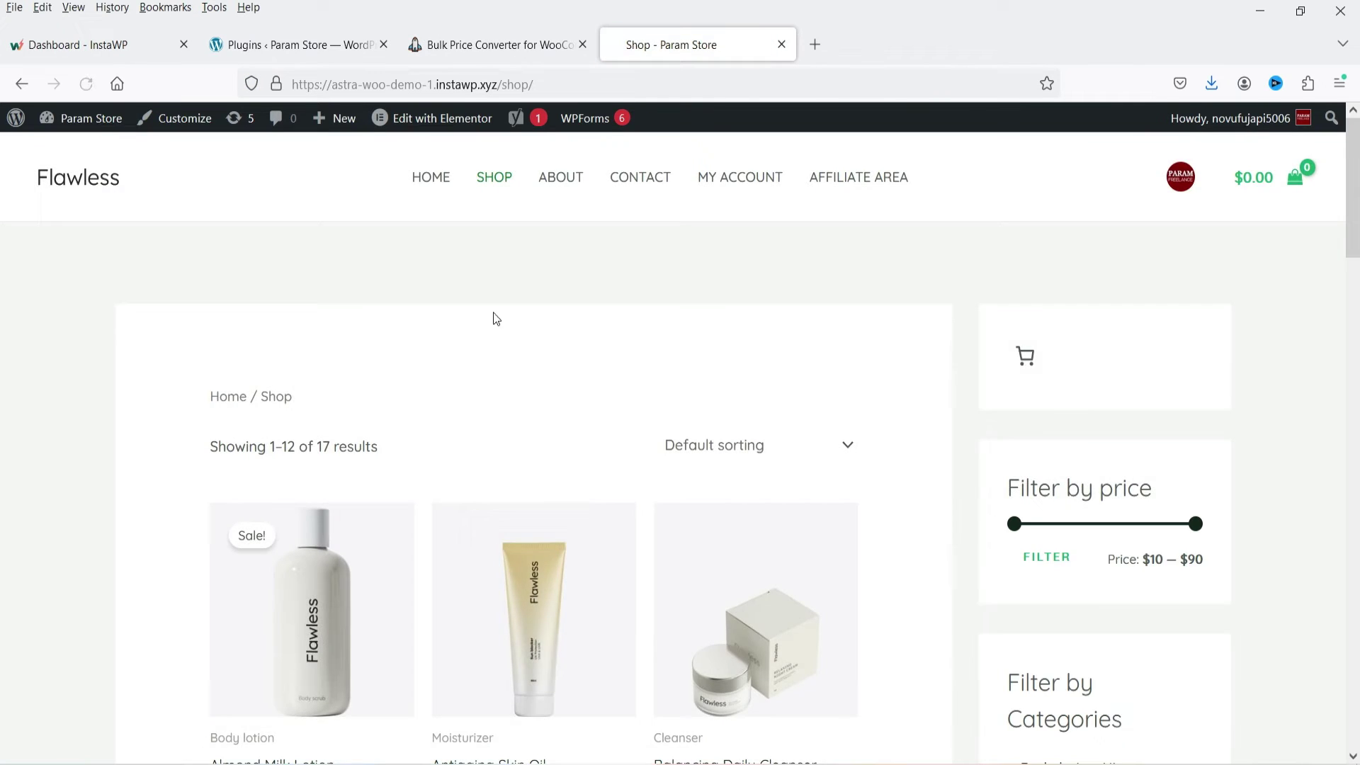
{"action": "scroll", "coordinate": [467, 340], "scroll_direction": "down", "scroll_amount": 3}
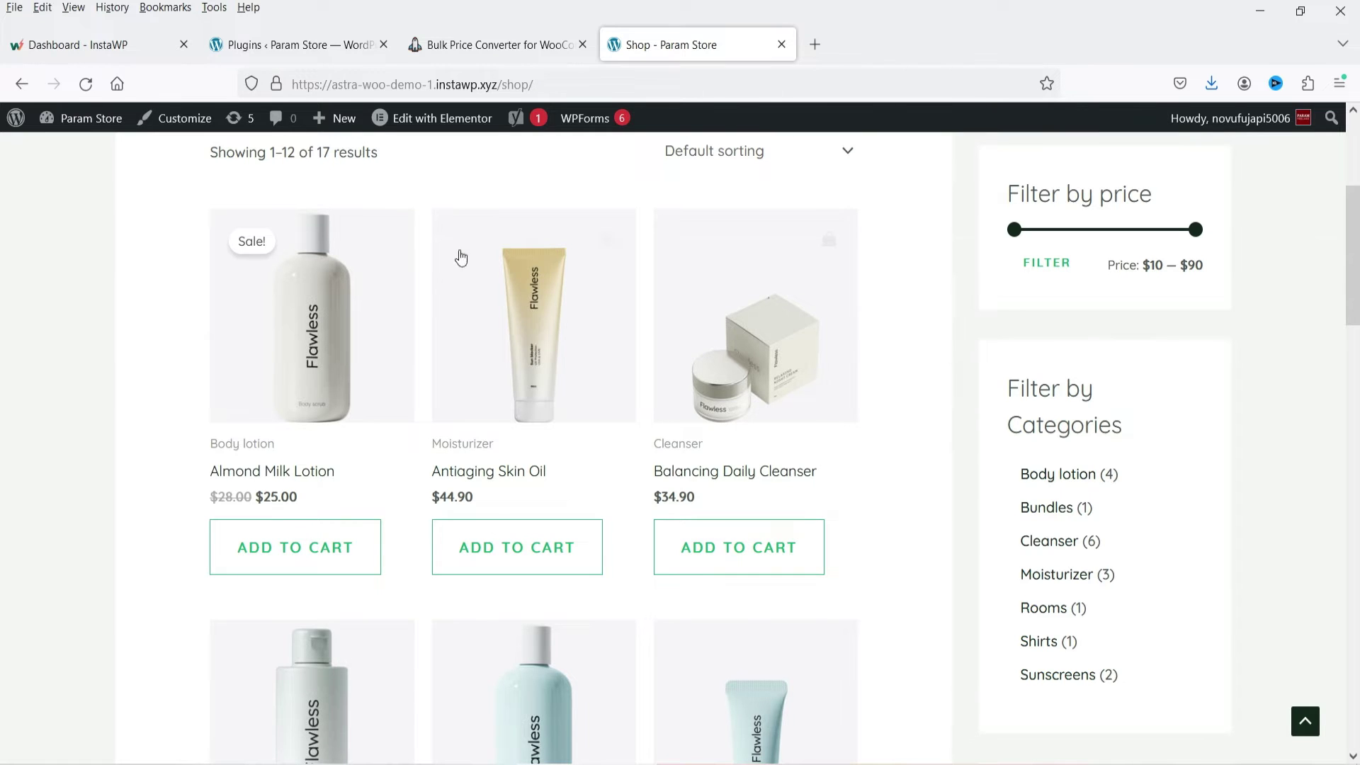
Enable the Bulk Price Converter module in Booster's Prices & Currencies plugins and save the changes
{"action": "left_click", "coordinate": [308, 44]}
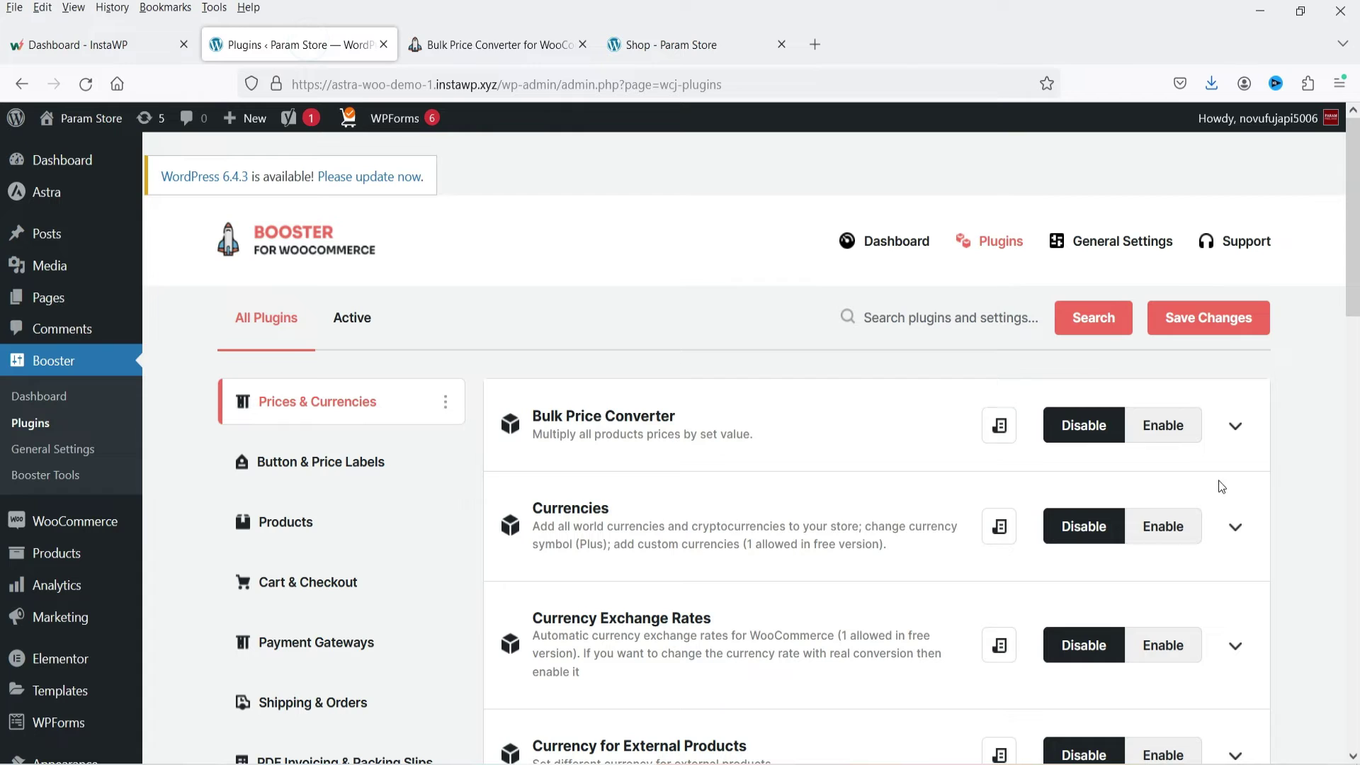
{"action": "left_click", "coordinate": [1165, 434]}
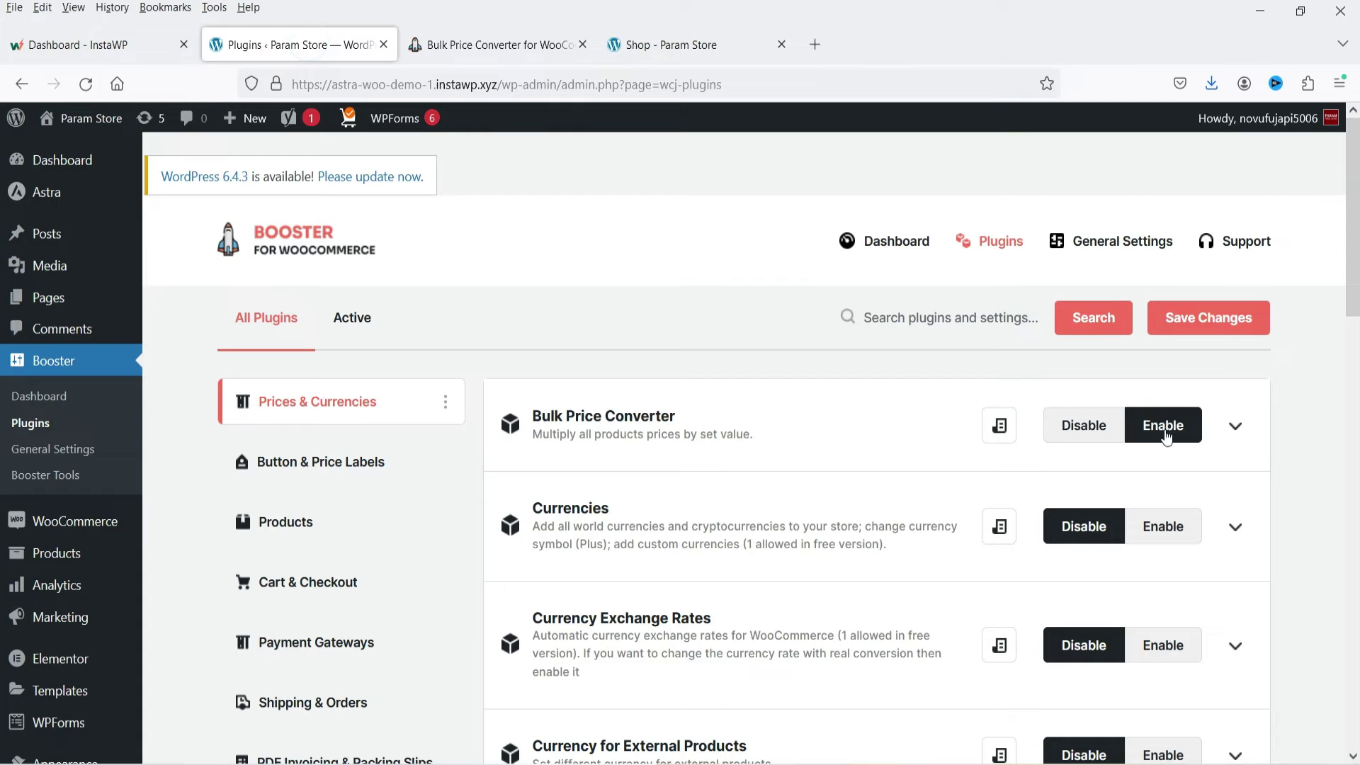
{"action": "left_click", "coordinate": [1208, 322]}
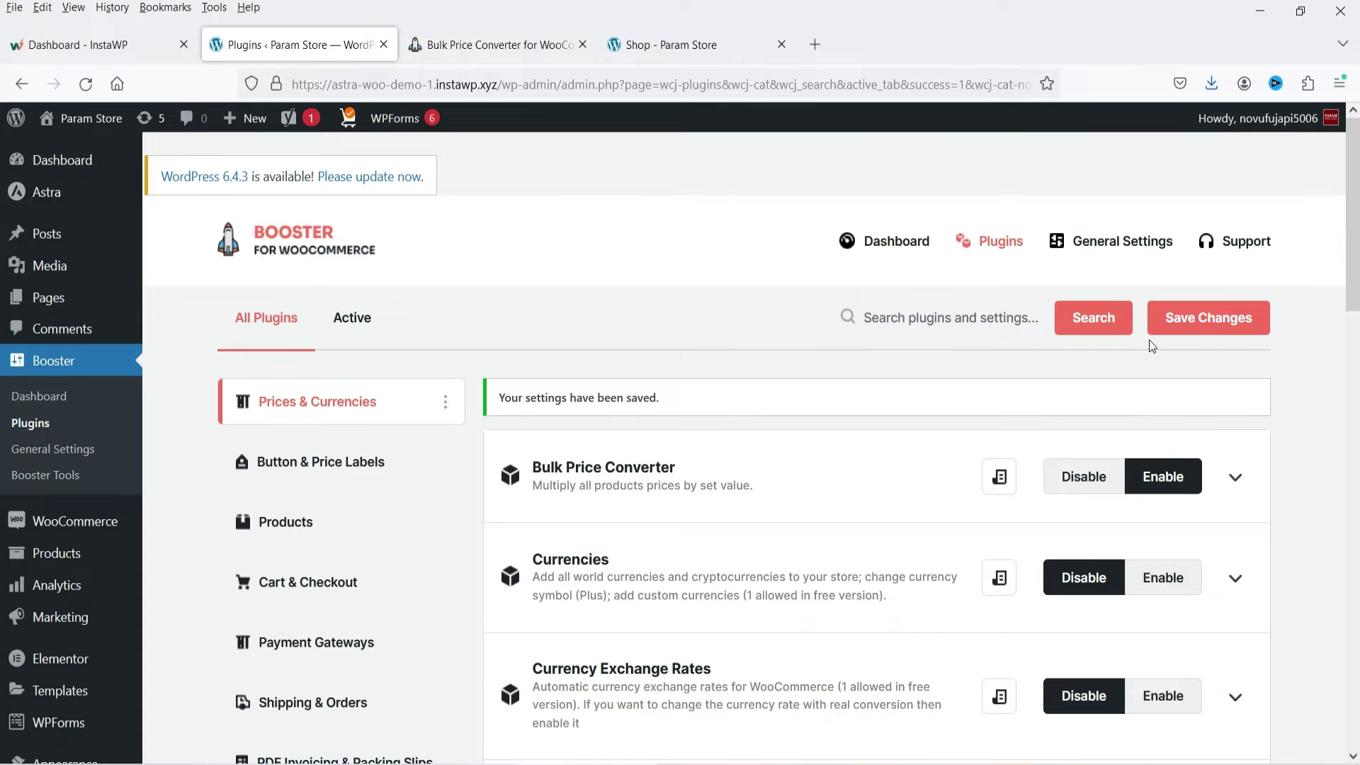
Open the Bulk Price Converter in Booster Tools and set the multiplier for all product prices to 1.2
{"action": "left_click", "coordinate": [50, 477]}
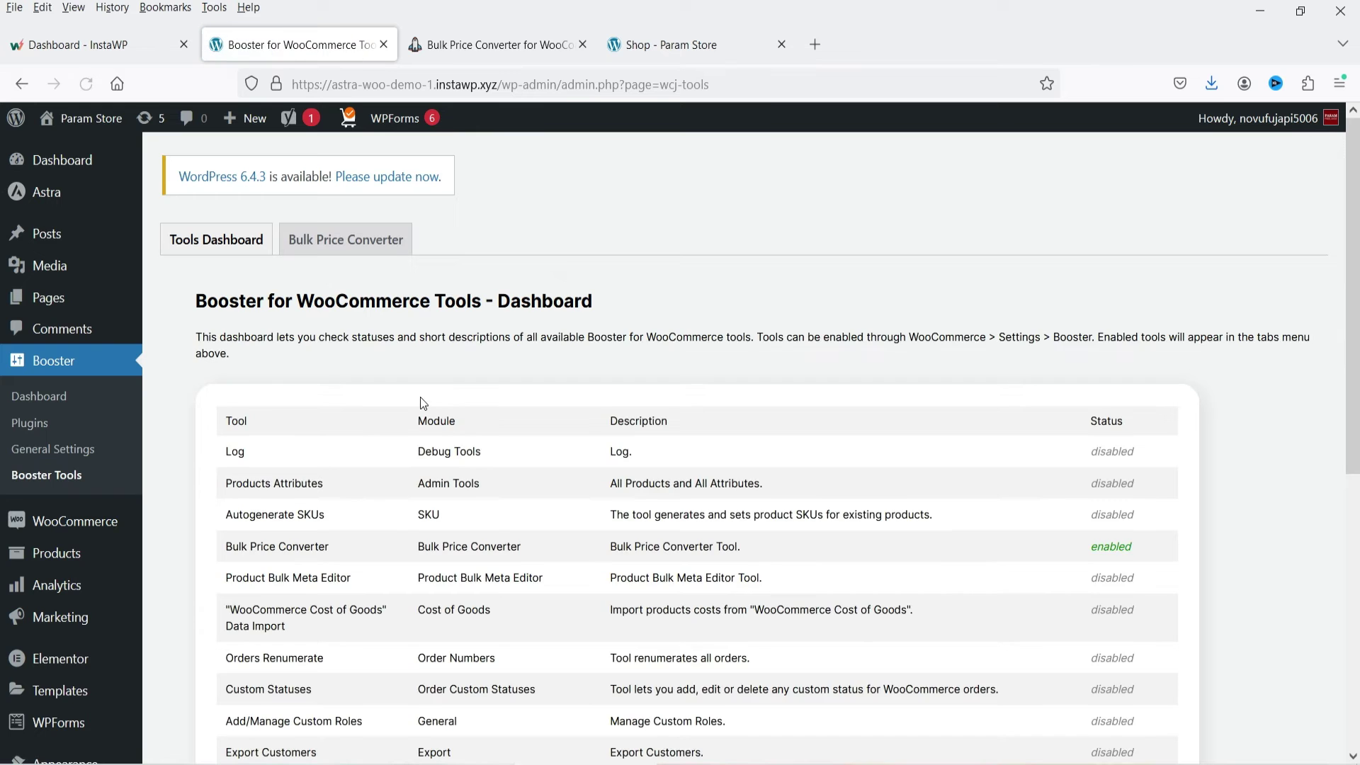
{"action": "scroll", "coordinate": [1290, 435], "scroll_direction": "down", "scroll_amount": 3}
{"action": "scroll", "coordinate": [1289, 436], "scroll_direction": "up", "scroll_amount": 5}
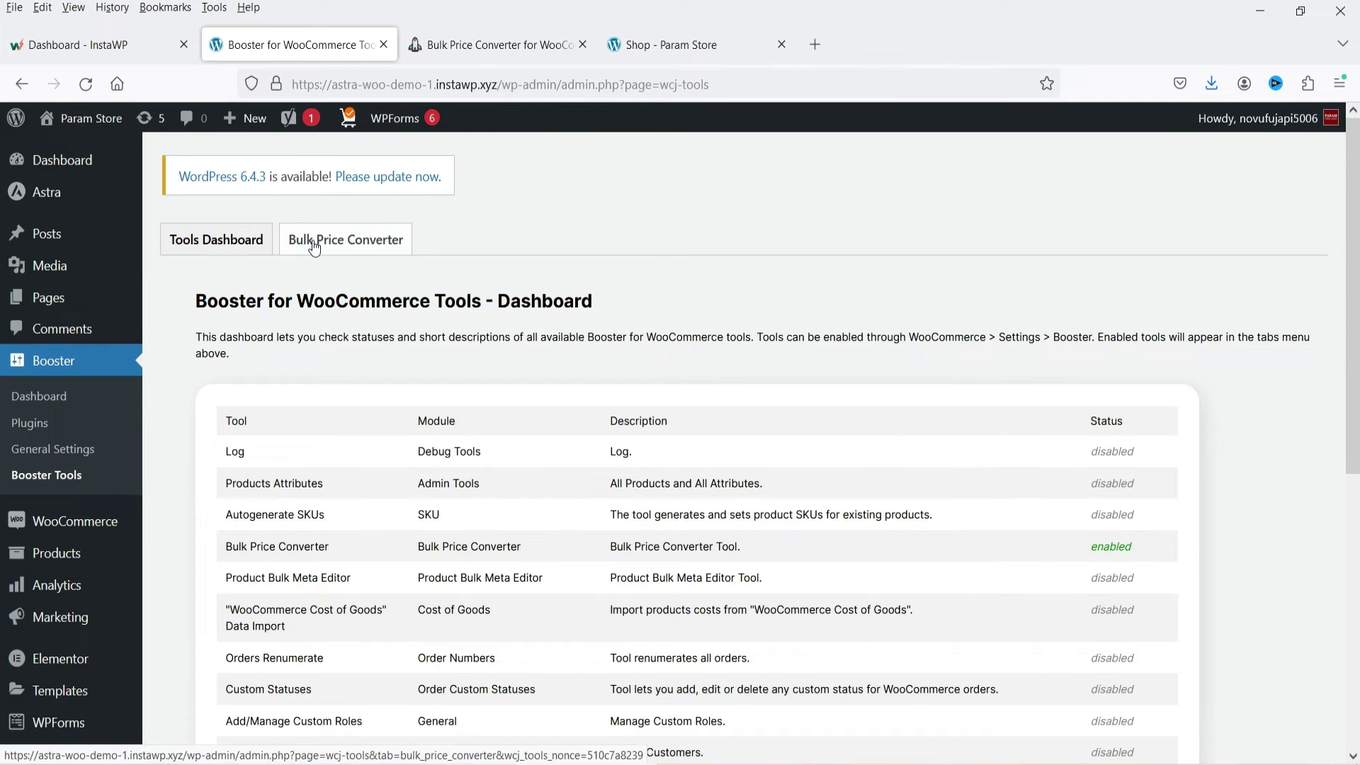
{"action": "left_click", "coordinate": [359, 242]}
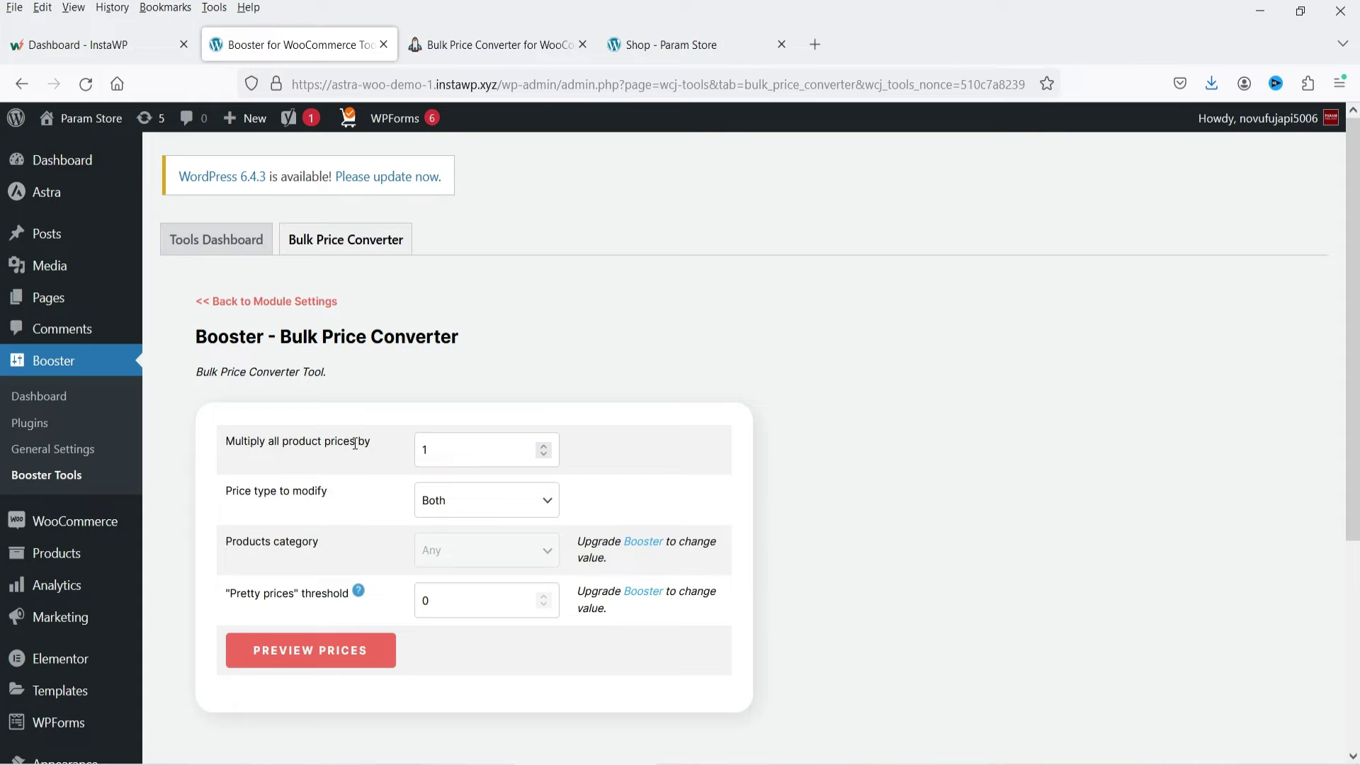
{"action": "left_click", "coordinate": [445, 447]}
{"action": "left_click", "coordinate": [445, 448]}
{"action": "type", "text": ".2"}
{"action": "left_click", "coordinate": [1116, 467]}
Check the documentation's multiplier example and the Hydrating Gel Oil price on the Shop page
{"action": "left_click", "coordinate": [496, 44]}
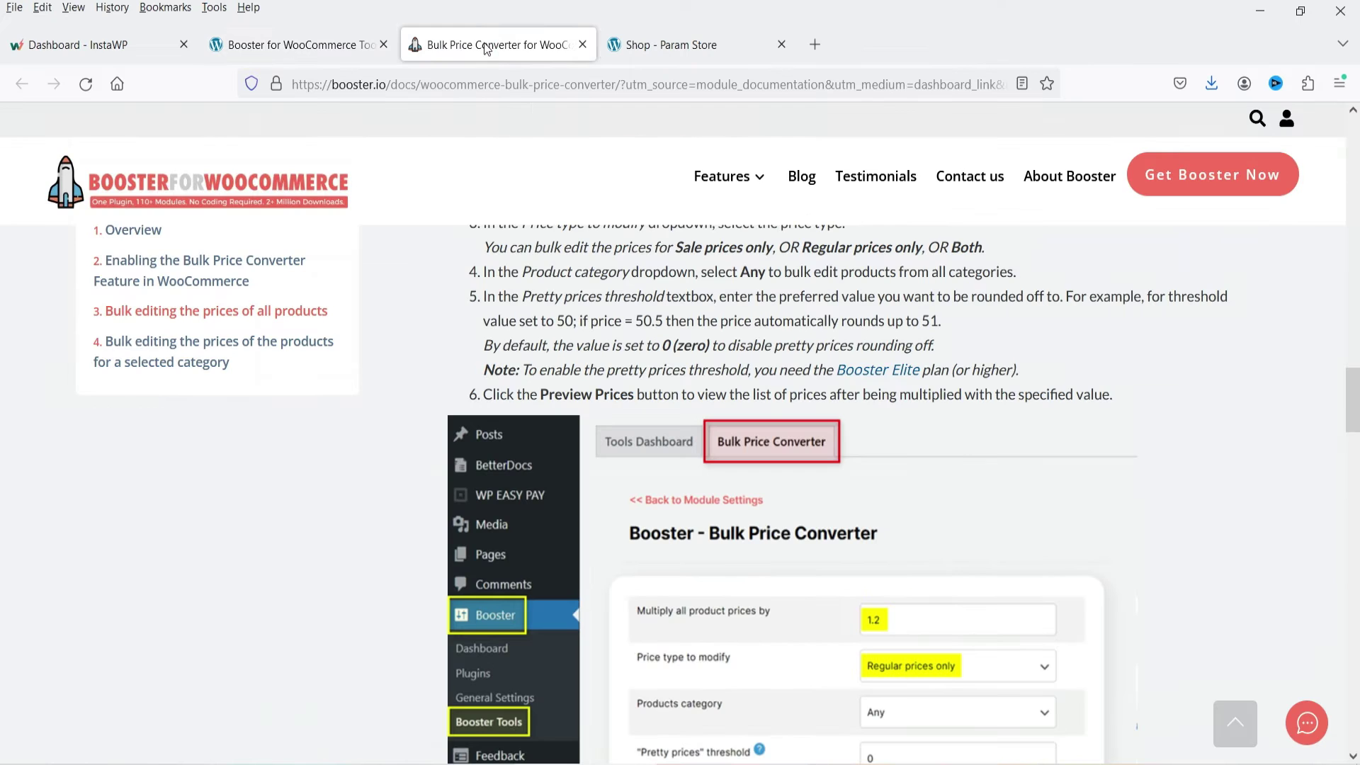
{"action": "left_click", "coordinate": [724, 56]}
{"action": "scroll", "coordinate": [766, 347], "scroll_direction": "down", "scroll_amount": 2}
{"action": "scroll", "coordinate": [767, 347], "scroll_direction": "down", "scroll_amount": 15}
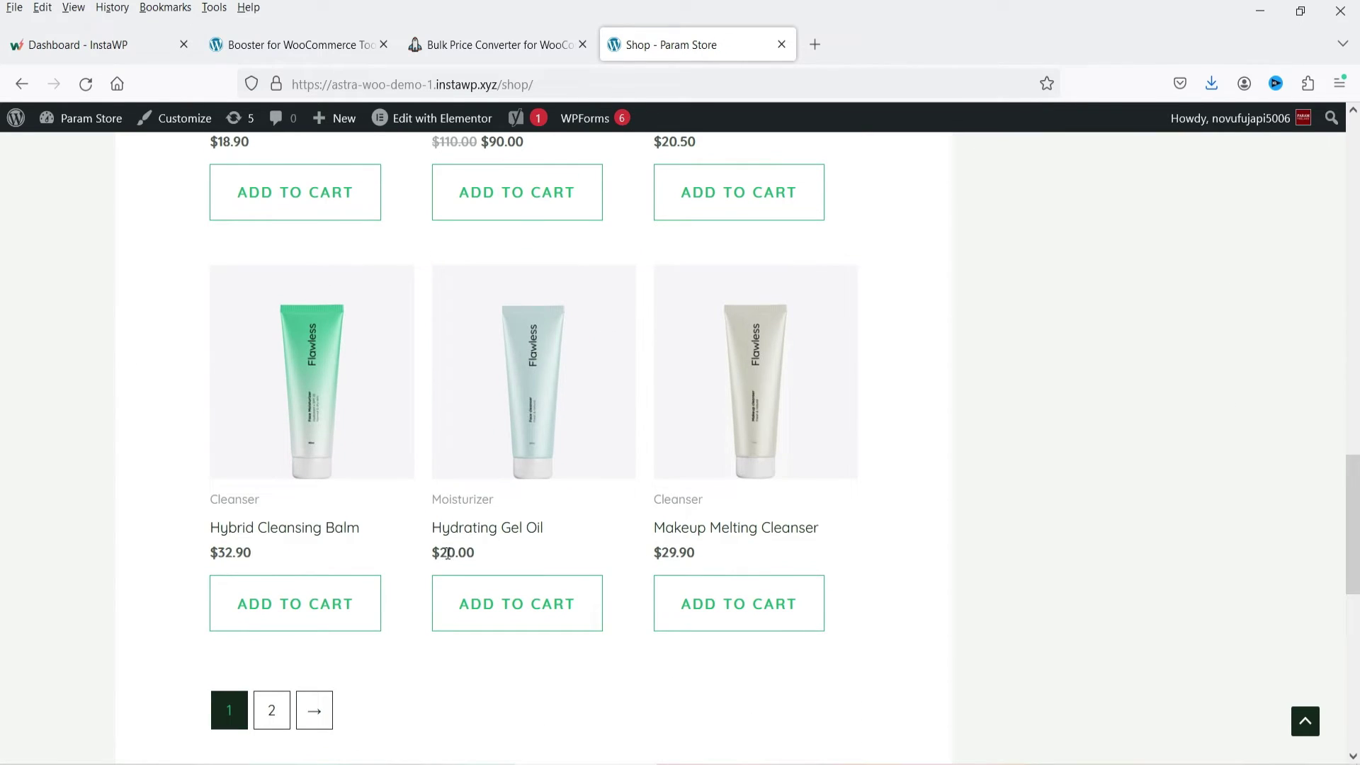
{"action": "double_click", "coordinate": [446, 554]}
{"action": "left_click", "coordinate": [1159, 552]}
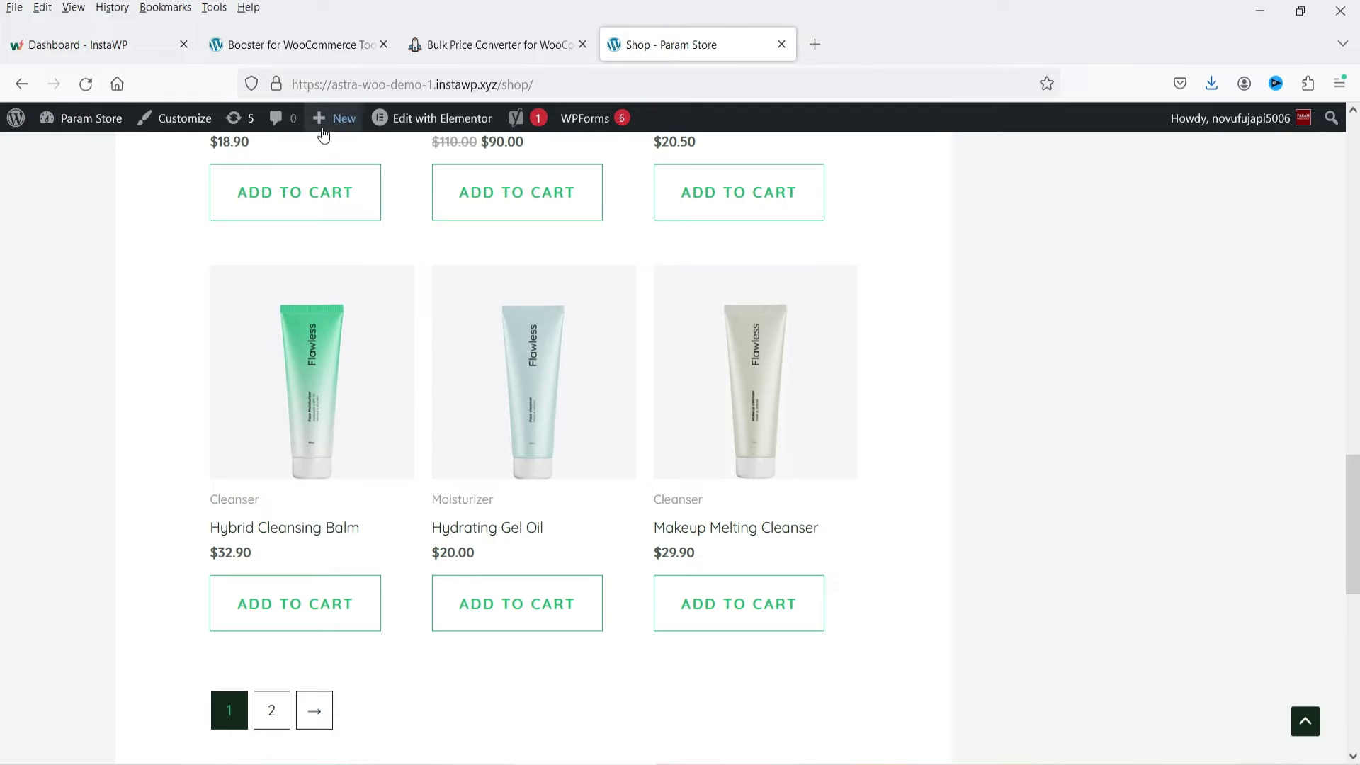
Review the converter's price type options and compare them with the Deluxe Room's sale and regular prices in the shop
{"action": "left_click", "coordinate": [261, 47]}
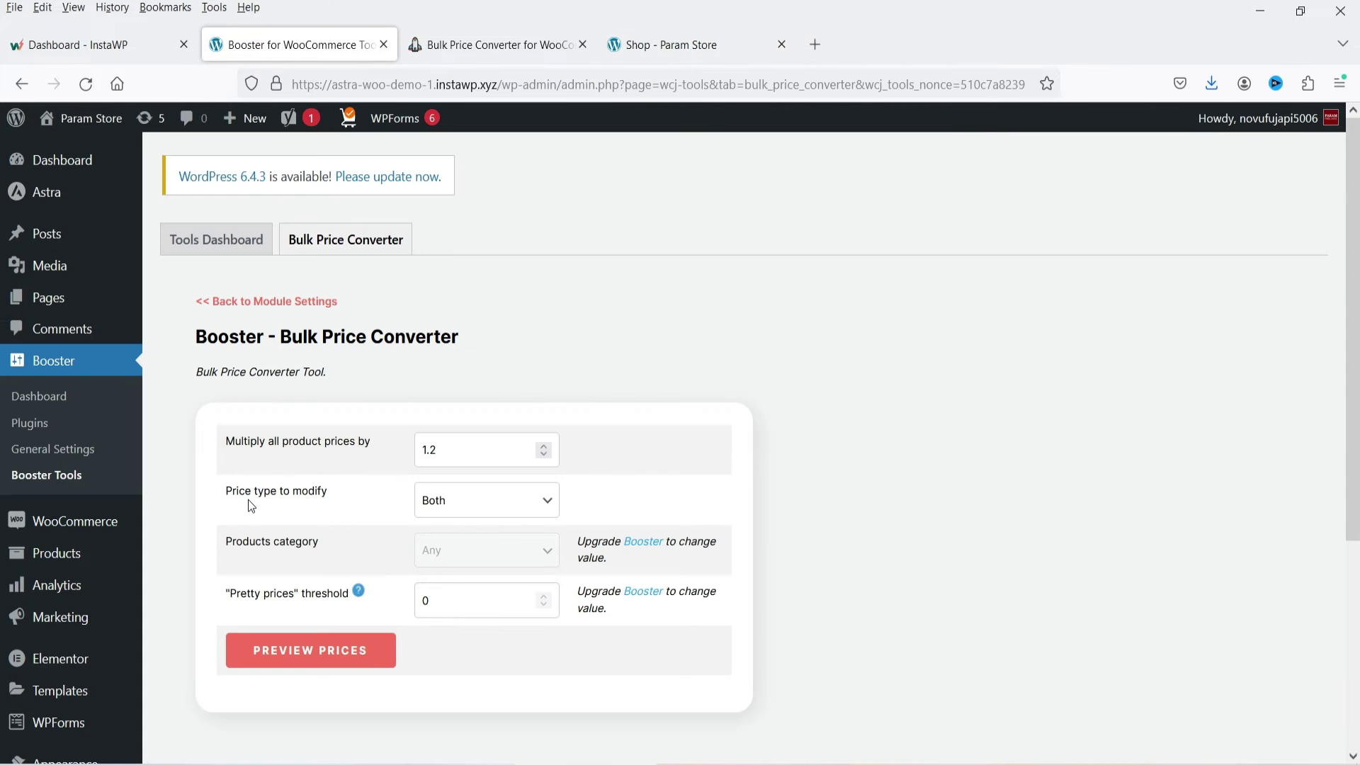
{"action": "left_click", "coordinate": [437, 507]}
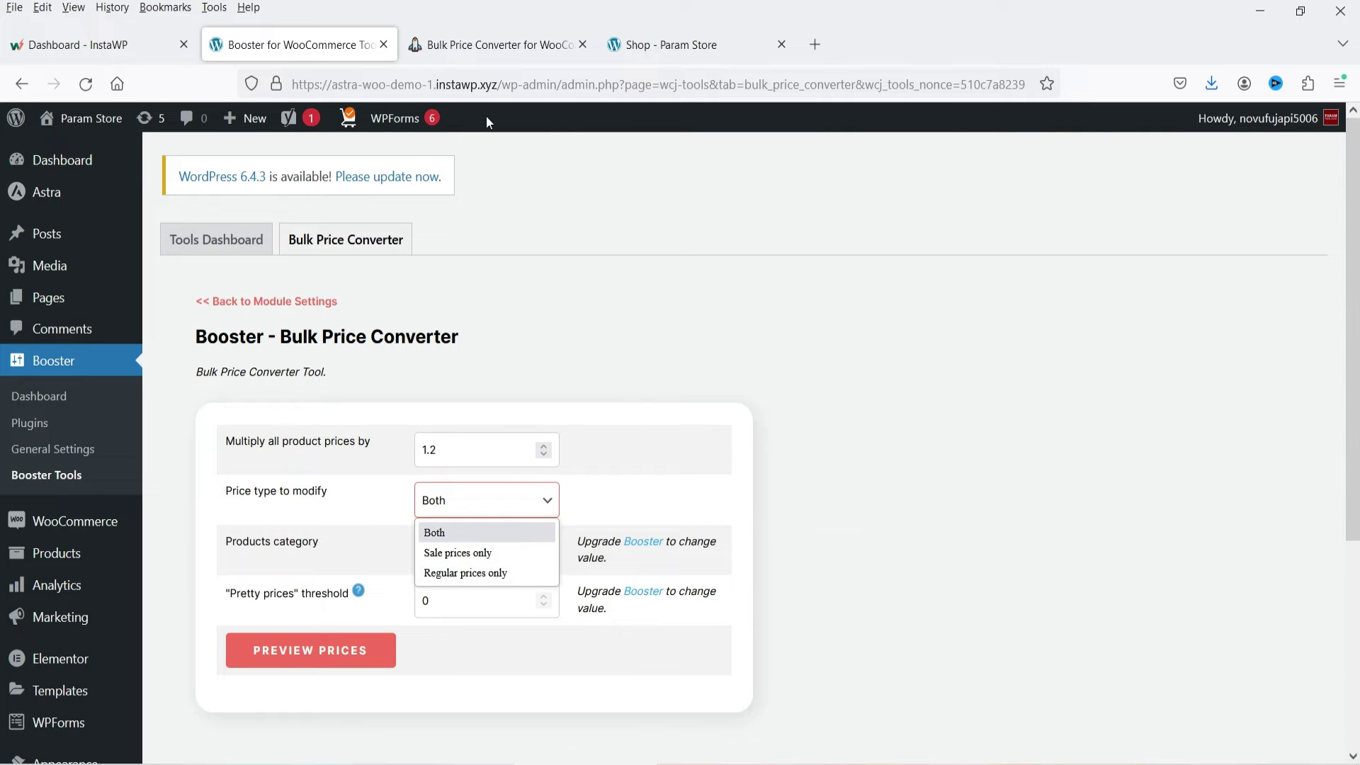
{"action": "left_click", "coordinate": [679, 44]}
{"action": "scroll", "coordinate": [679, 411], "scroll_direction": "up", "scroll_amount": 4}
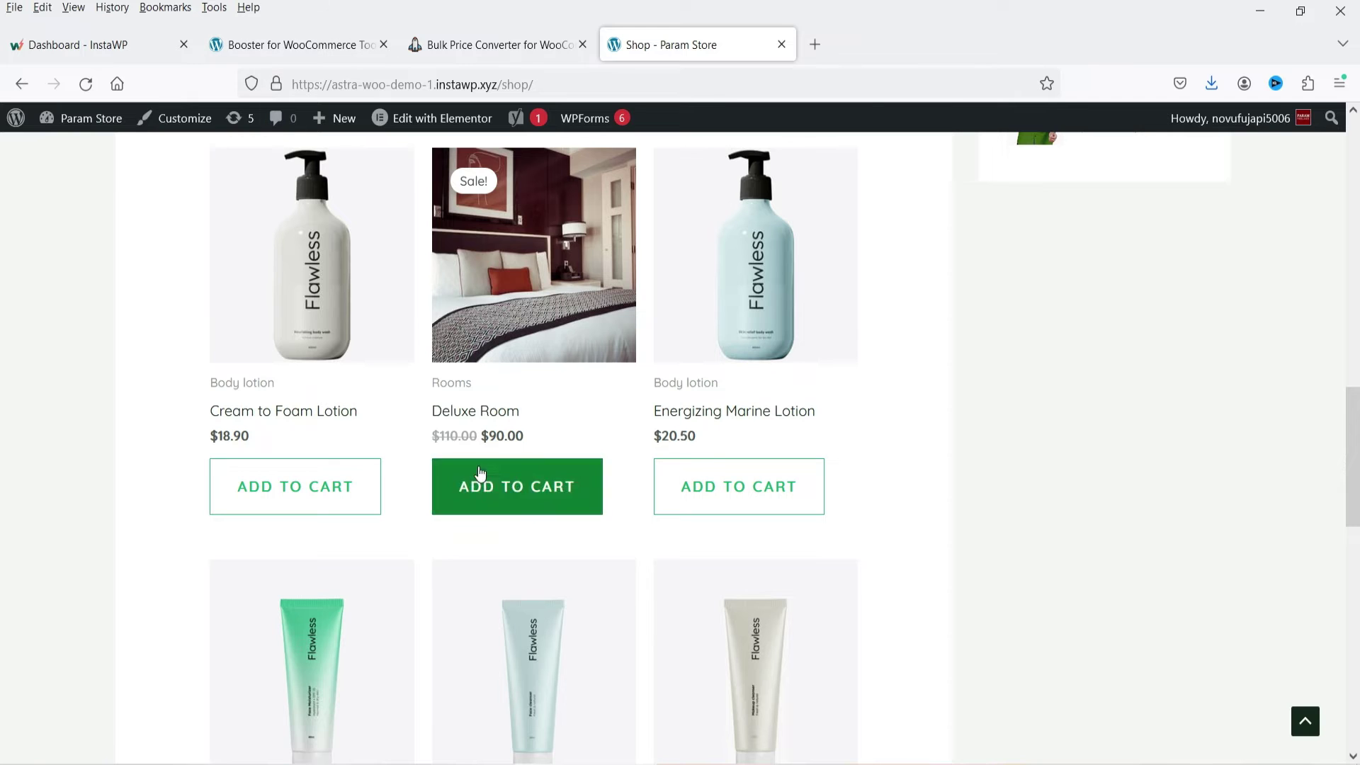
{"action": "left_click", "coordinate": [295, 49]}
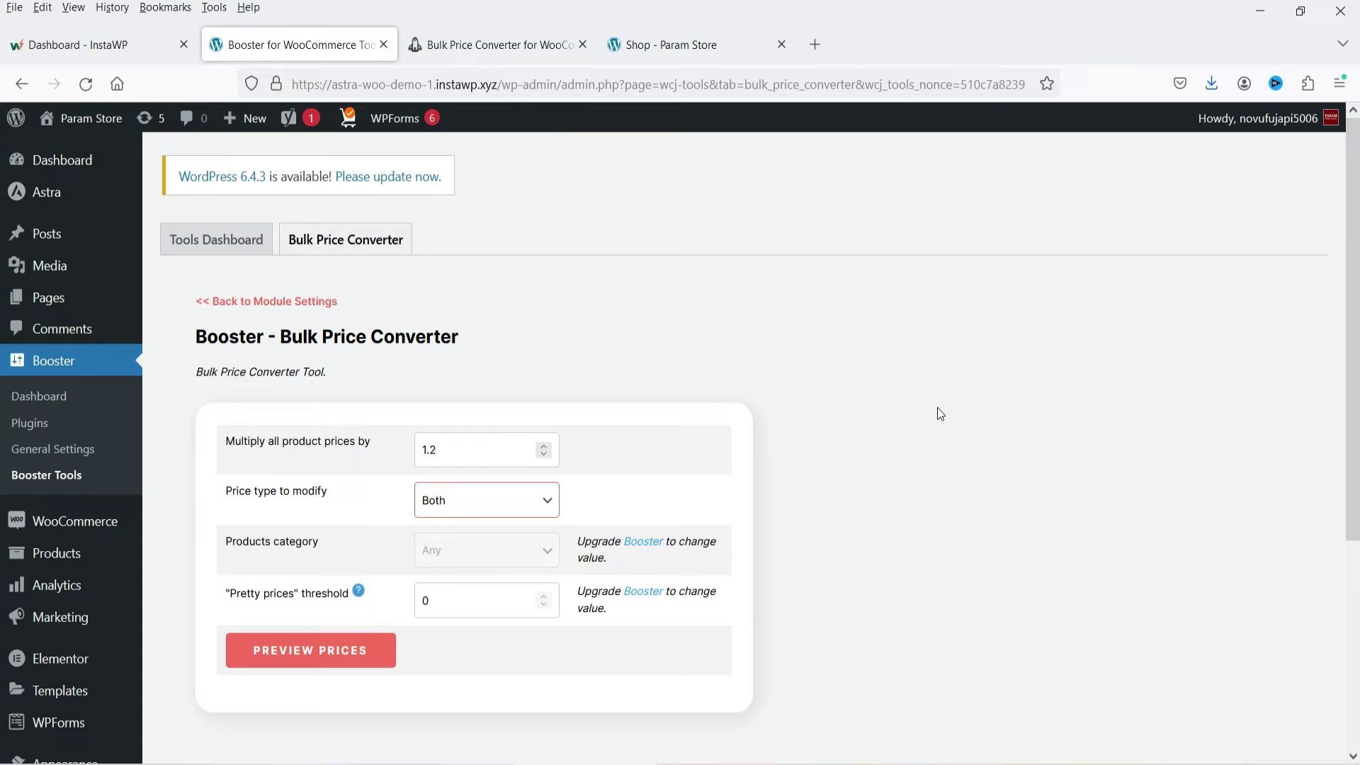
Preview the converted prices and compare the original and modified values for the Deluxe Room and Mens Shirt products
{"action": "scroll", "coordinate": [939, 414], "scroll_direction": "down", "scroll_amount": 3}
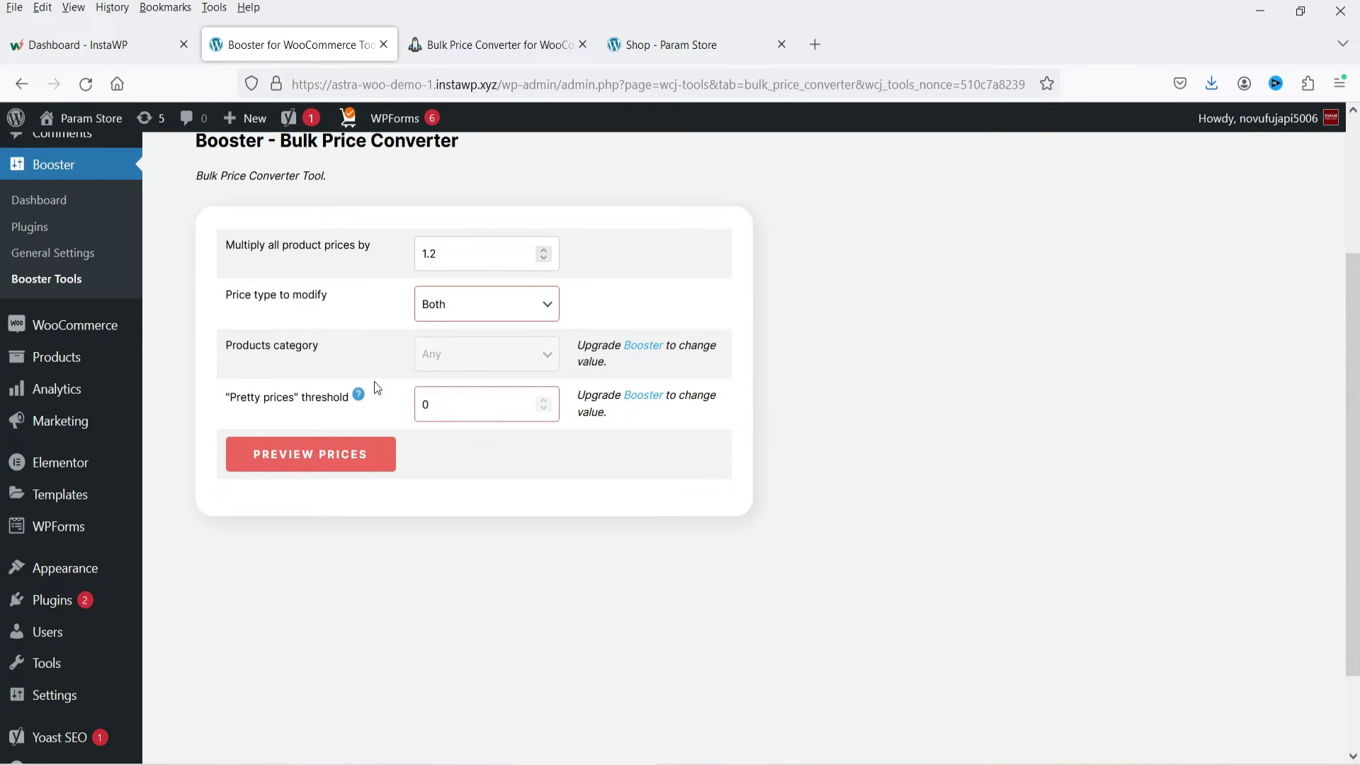
{"action": "left_click", "coordinate": [288, 454]}
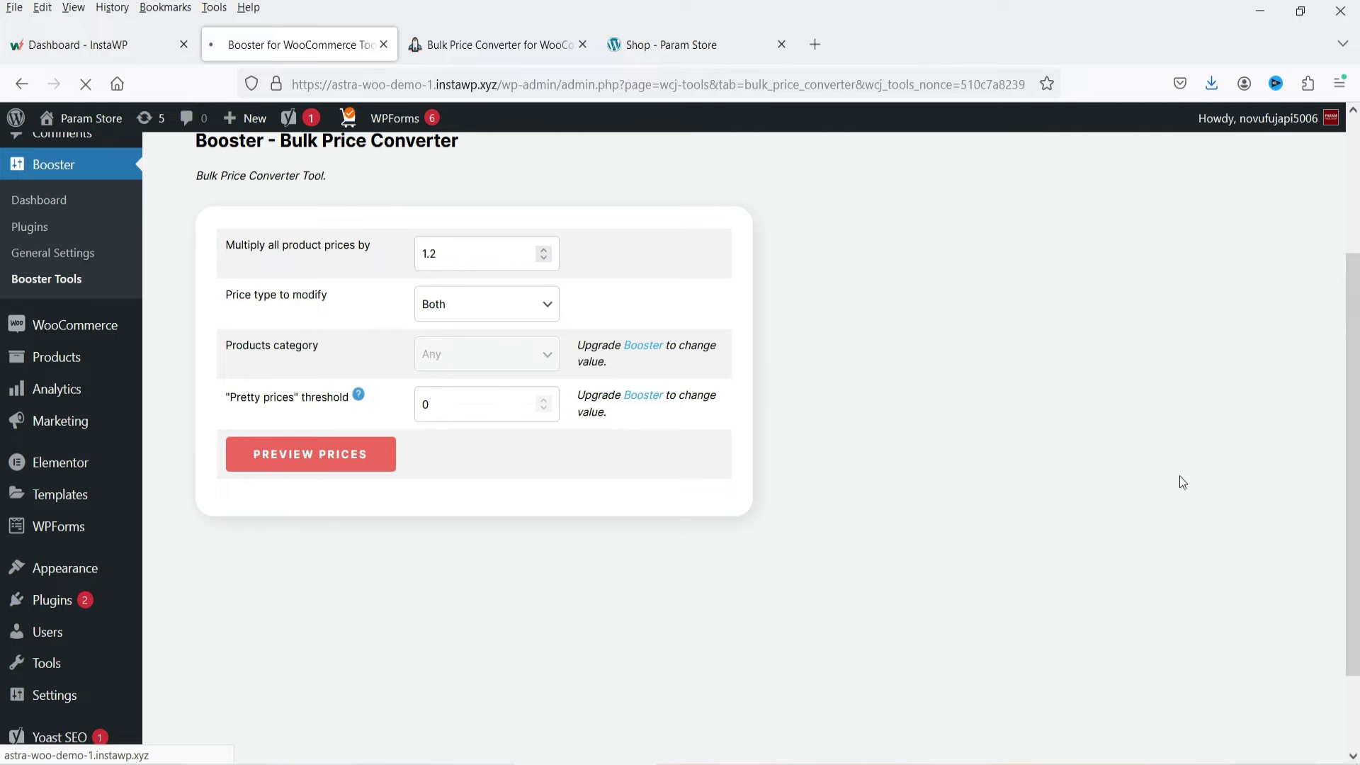
{"action": "scroll", "coordinate": [1097, 414], "scroll_direction": "down", "scroll_amount": 8}
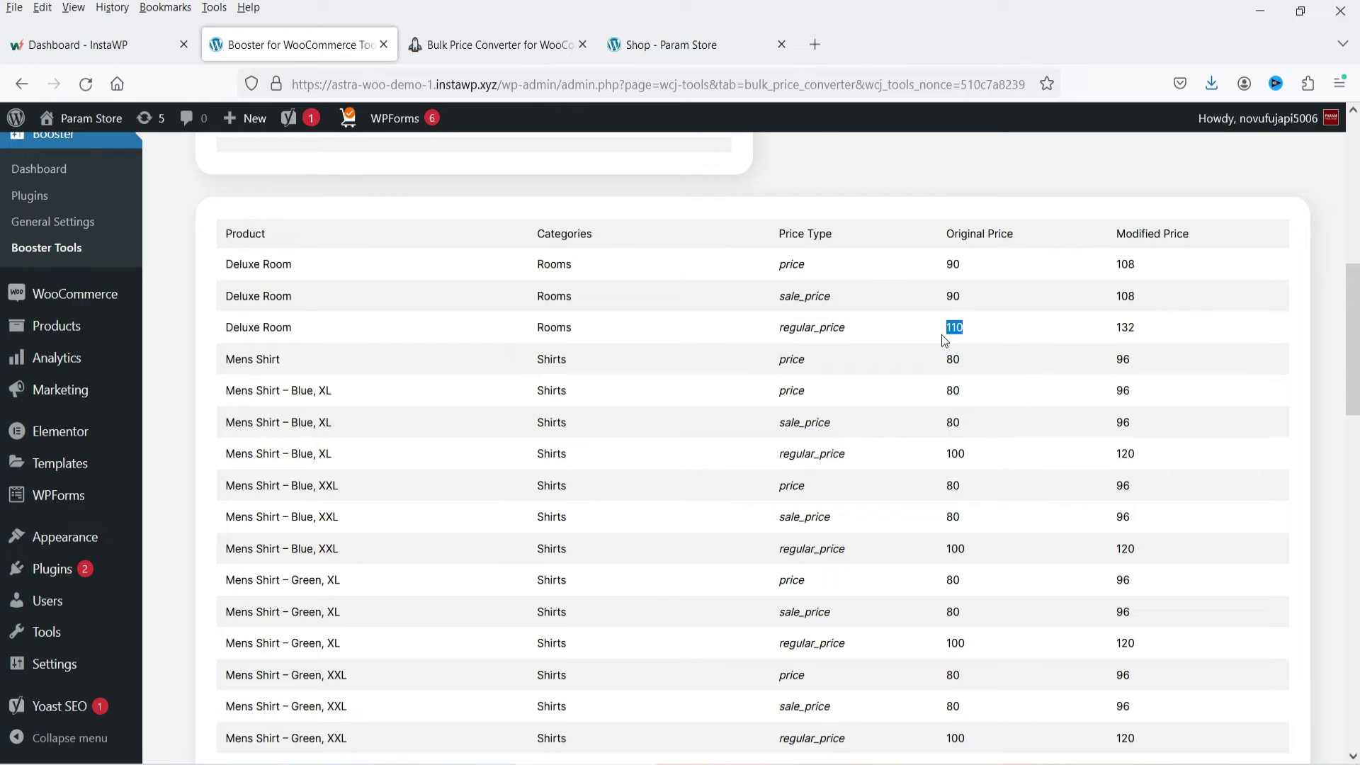
{"action": "left_click_drag", "start_coordinate": [1149, 333], "coordinate": [1120, 337]}
{"action": "left_click_drag", "start_coordinate": [980, 553], "coordinate": [947, 559]}
{"action": "left_click", "coordinate": [1167, 544]}
Apply the 1.2 multiplier to both the sale and regular prices of all products
{"action": "scroll", "coordinate": [1123, 582], "scroll_direction": "up", "scroll_amount": 8}
{"action": "scroll", "coordinate": [1108, 577], "scroll_direction": "down", "scroll_amount": 4}
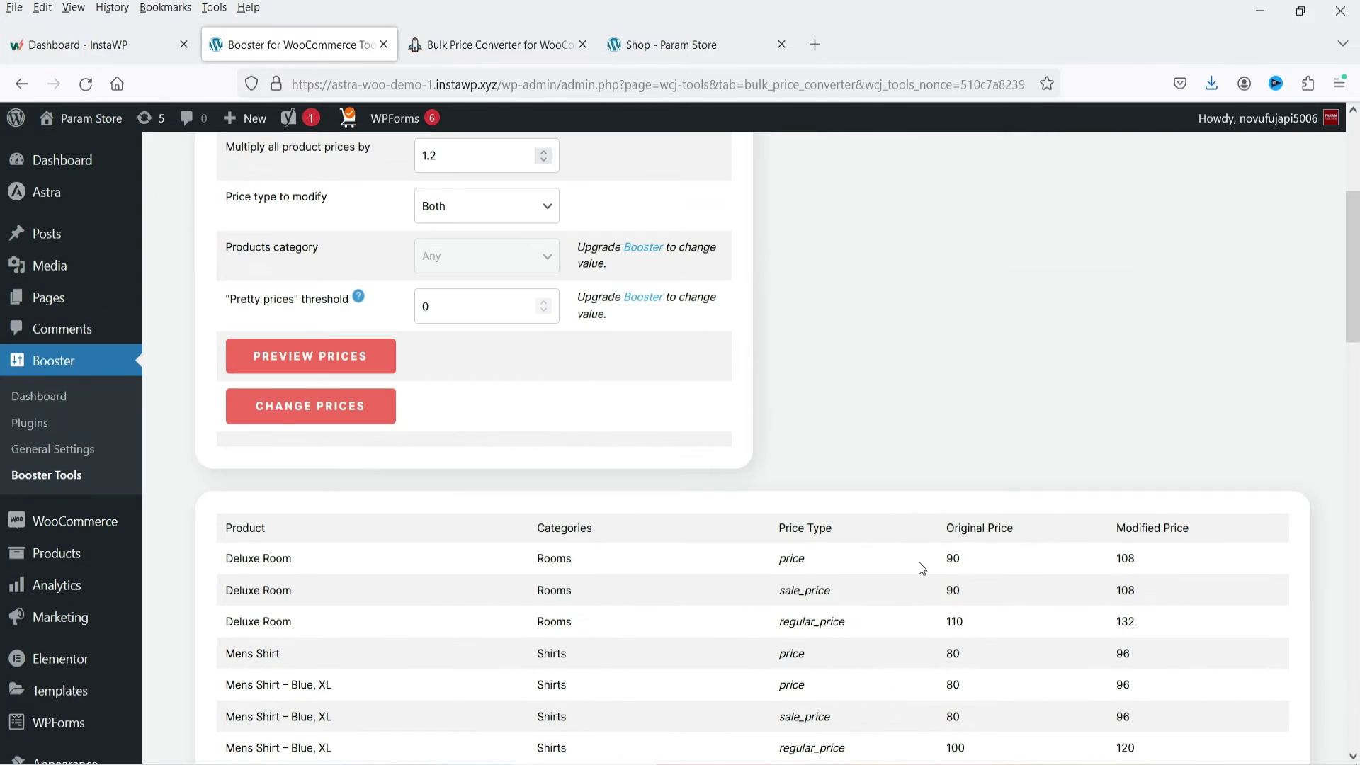
{"action": "left_click", "coordinate": [304, 414]}
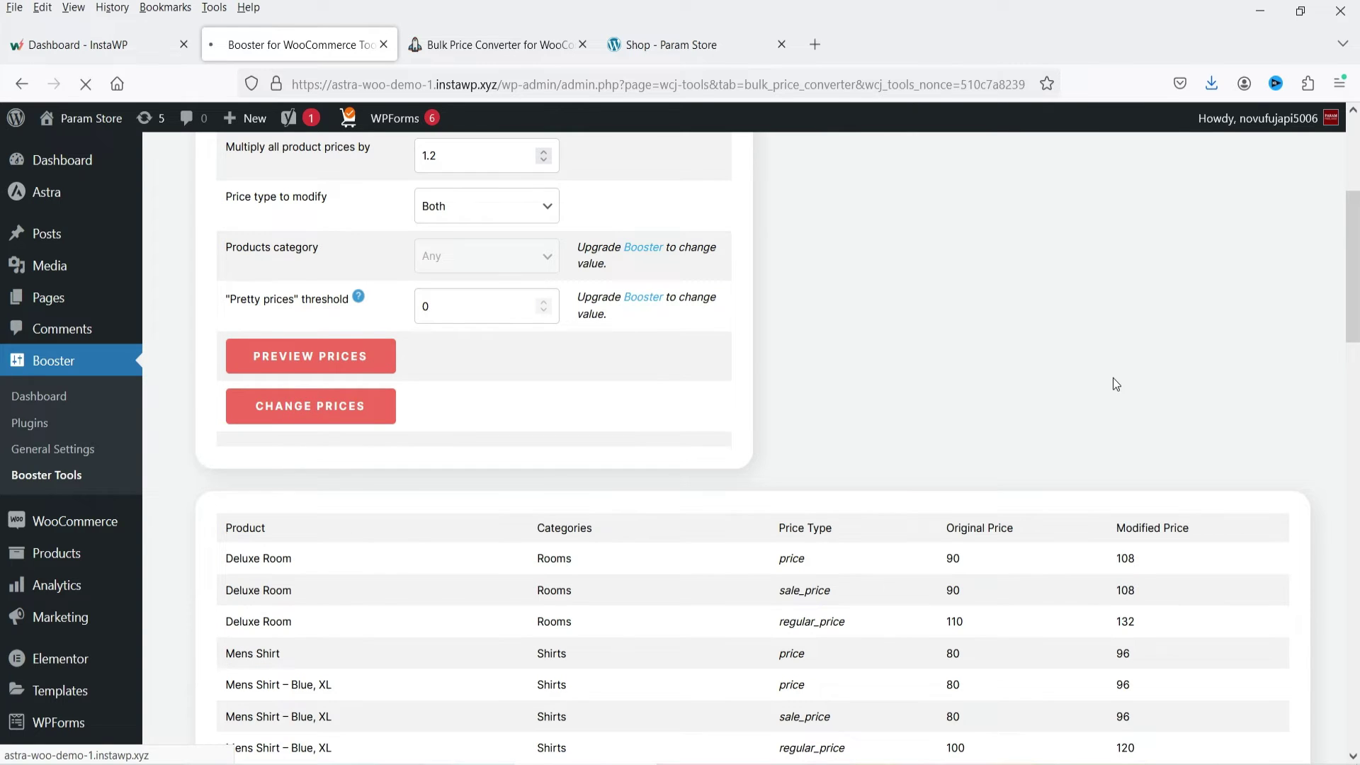
Reload the Shop page and check the updated price of the Hydrating Gel Oil
{"action": "scroll", "coordinate": [1018, 353], "scroll_direction": "down", "scroll_amount": 3}
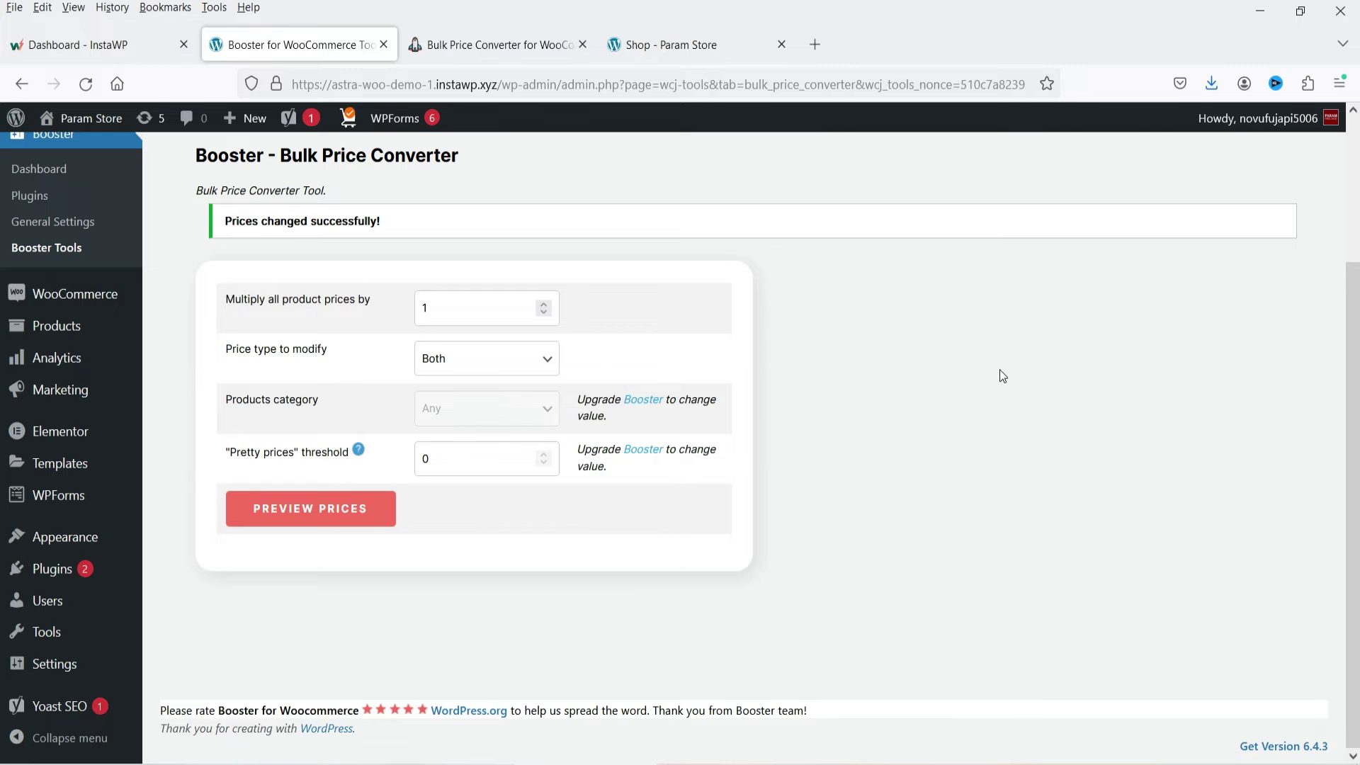
{"action": "scroll", "coordinate": [1001, 441], "scroll_direction": "up", "scroll_amount": 3}
{"action": "left_click", "coordinate": [664, 47]}
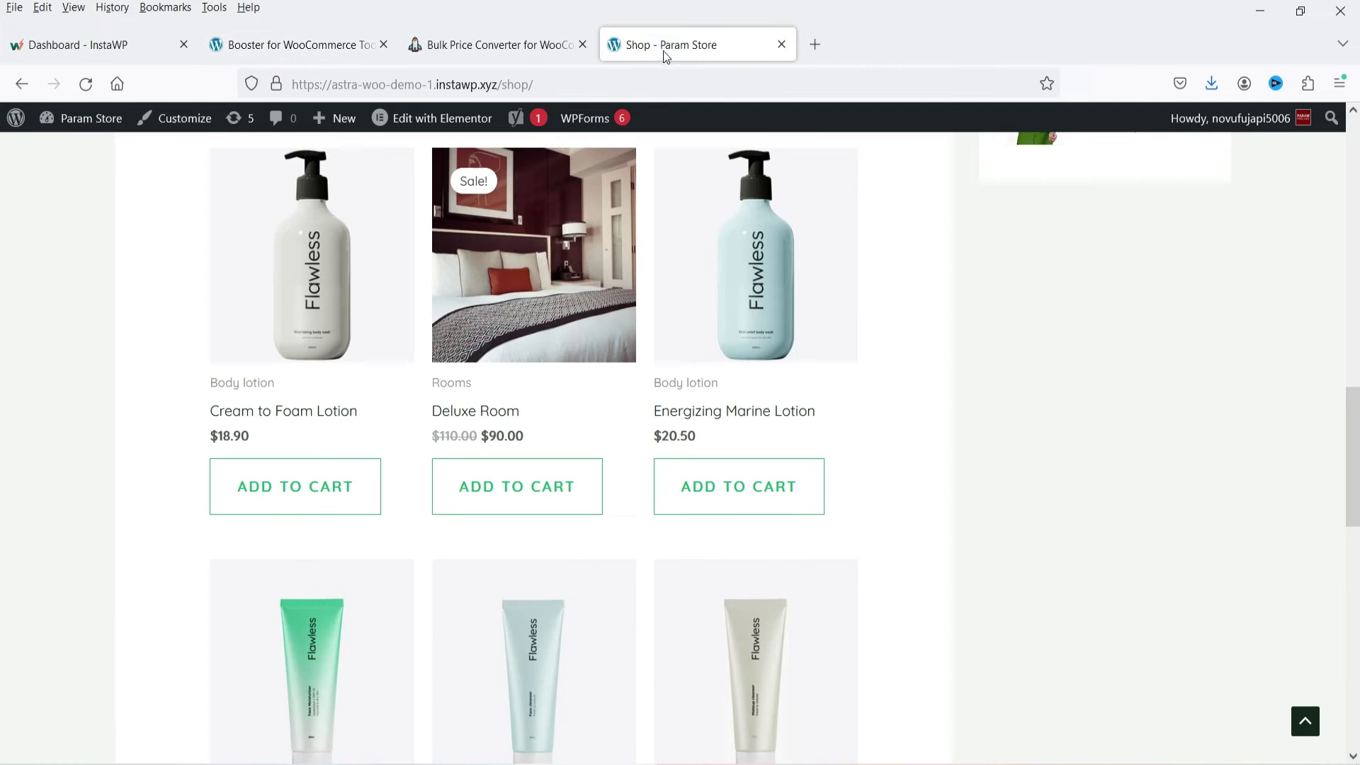
{"action": "scroll", "coordinate": [1130, 455], "scroll_direction": "down", "scroll_amount": 10}
{"action": "scroll", "coordinate": [1084, 458], "scroll_direction": "up", "scroll_amount": 3}
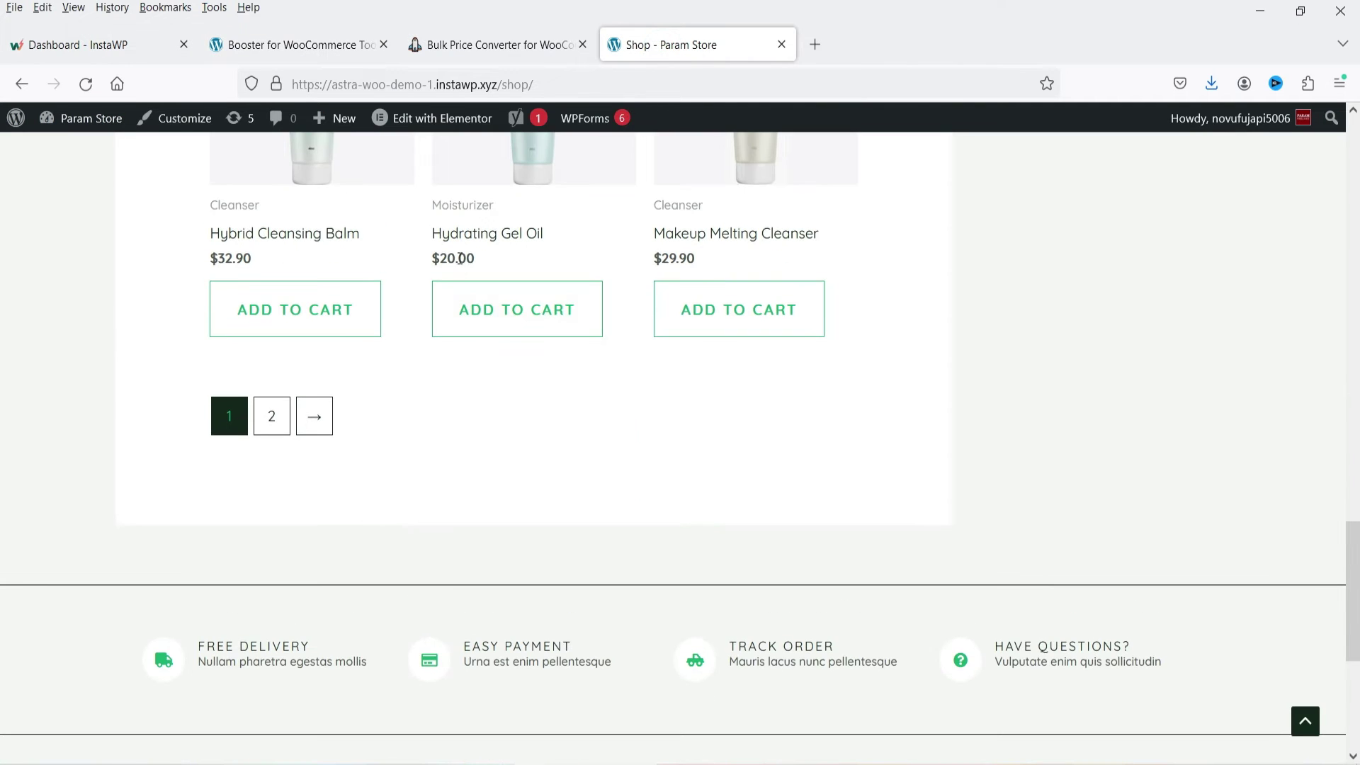
{"action": "left_click", "coordinate": [86, 84]}
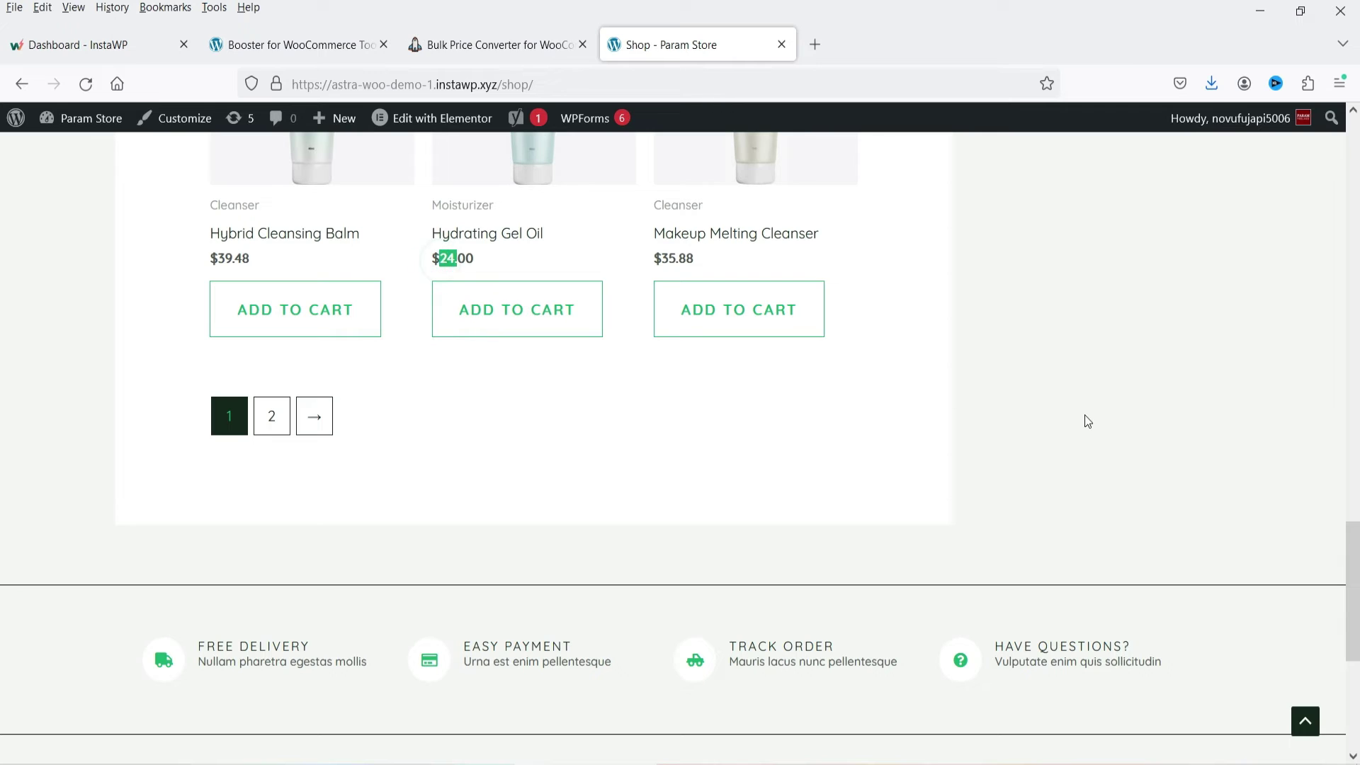
{"action": "left_click", "coordinate": [1162, 390]}
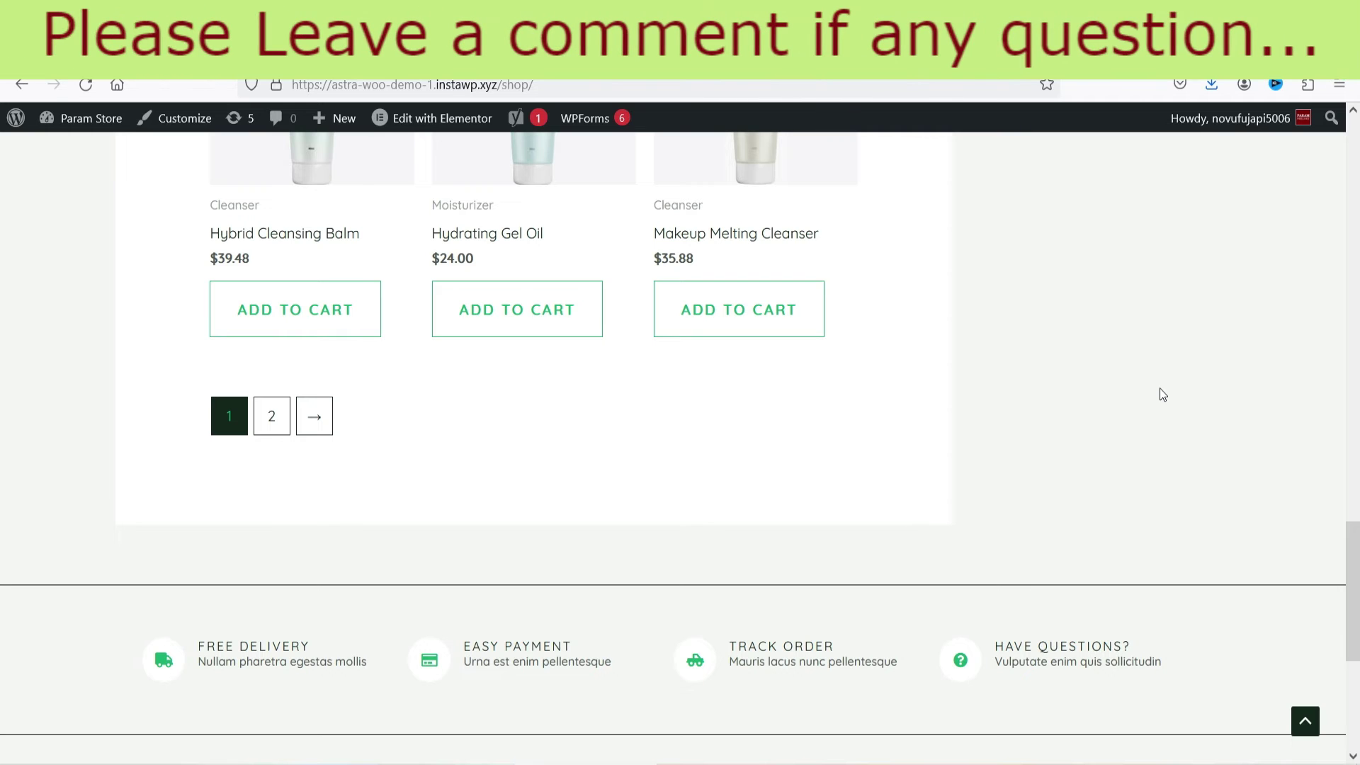
Open Booster's modules list and switch the Global Discount module to enabled in the Prices & Currencies category
{"action": "key", "text": "Home"}
{"action": "key", "text": "ctrl+Tab"}
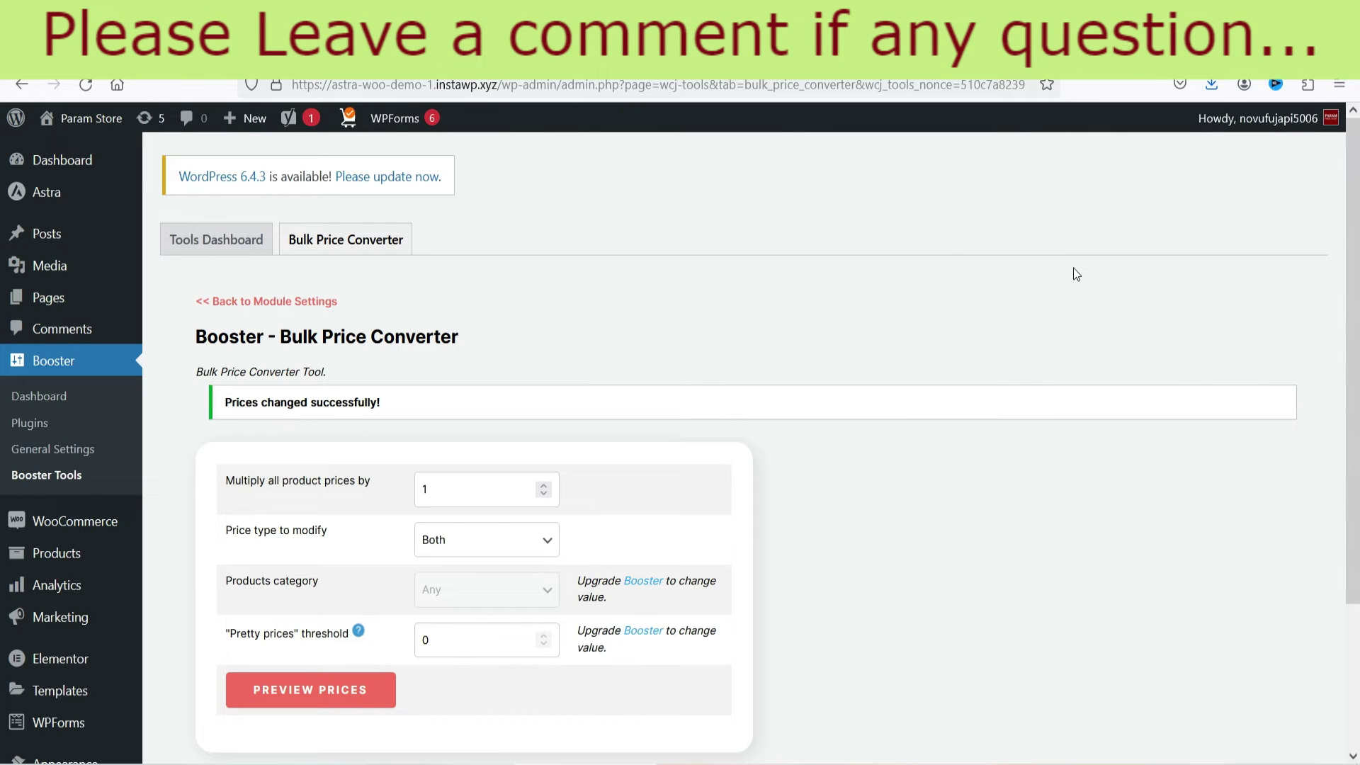
{"action": "left_click", "coordinate": [32, 423]}
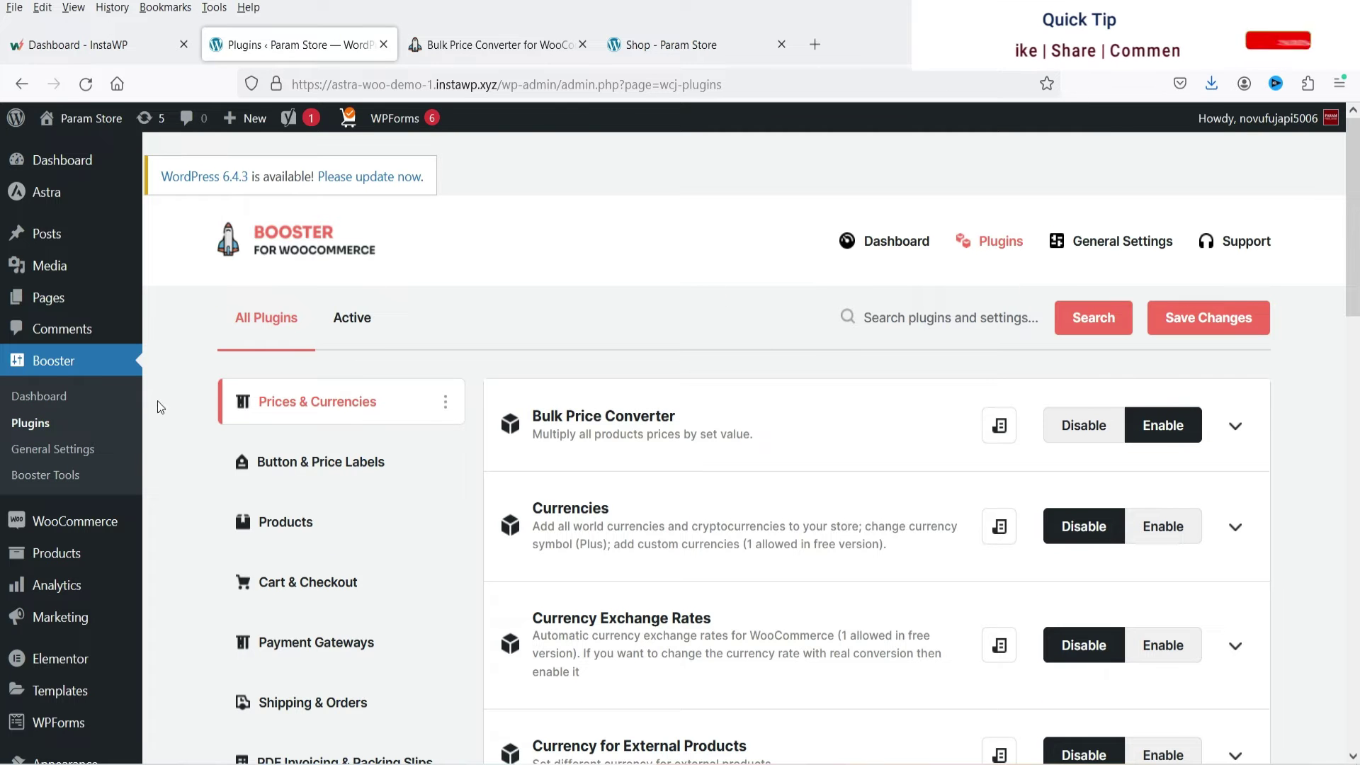
{"action": "scroll", "coordinate": [801, 389], "scroll_direction": "down", "scroll_amount": 4}
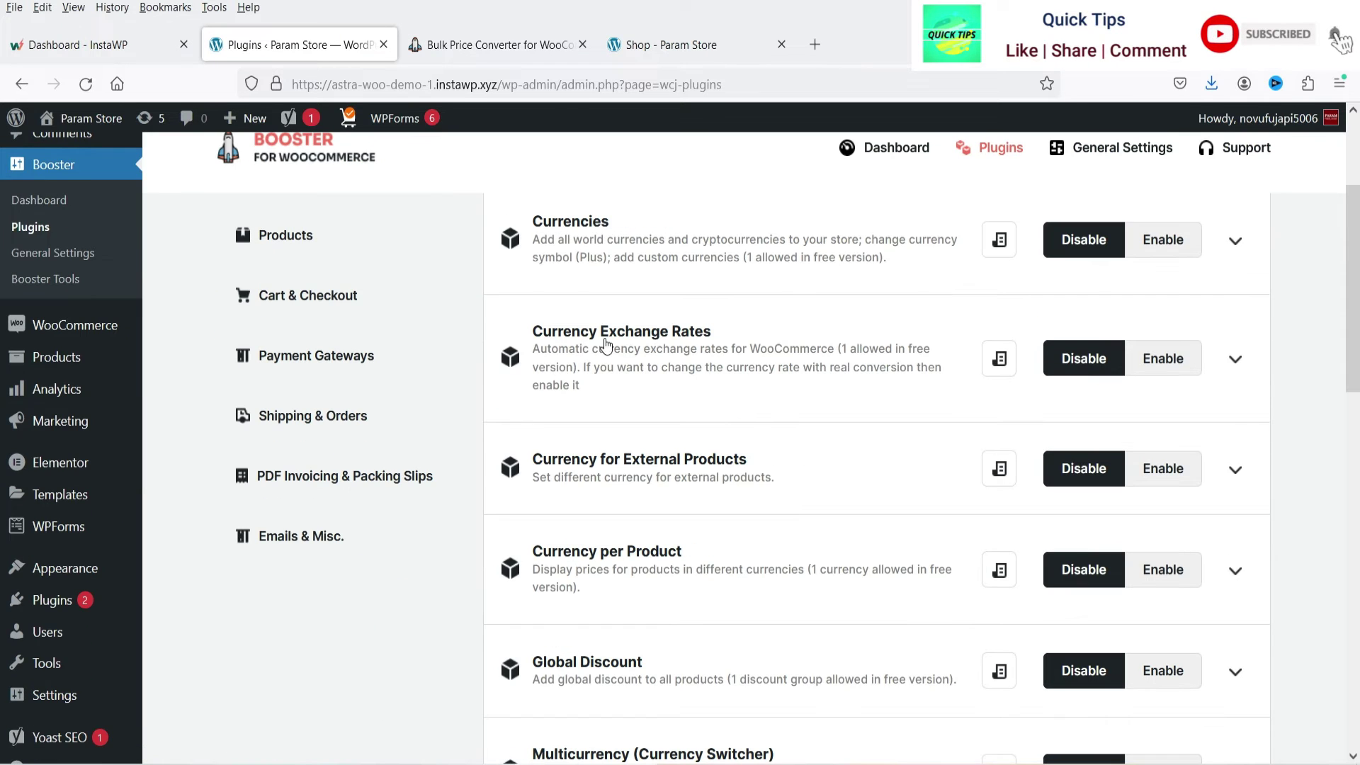
{"action": "scroll", "coordinate": [687, 333], "scroll_direction": "up", "scroll_amount": 2}
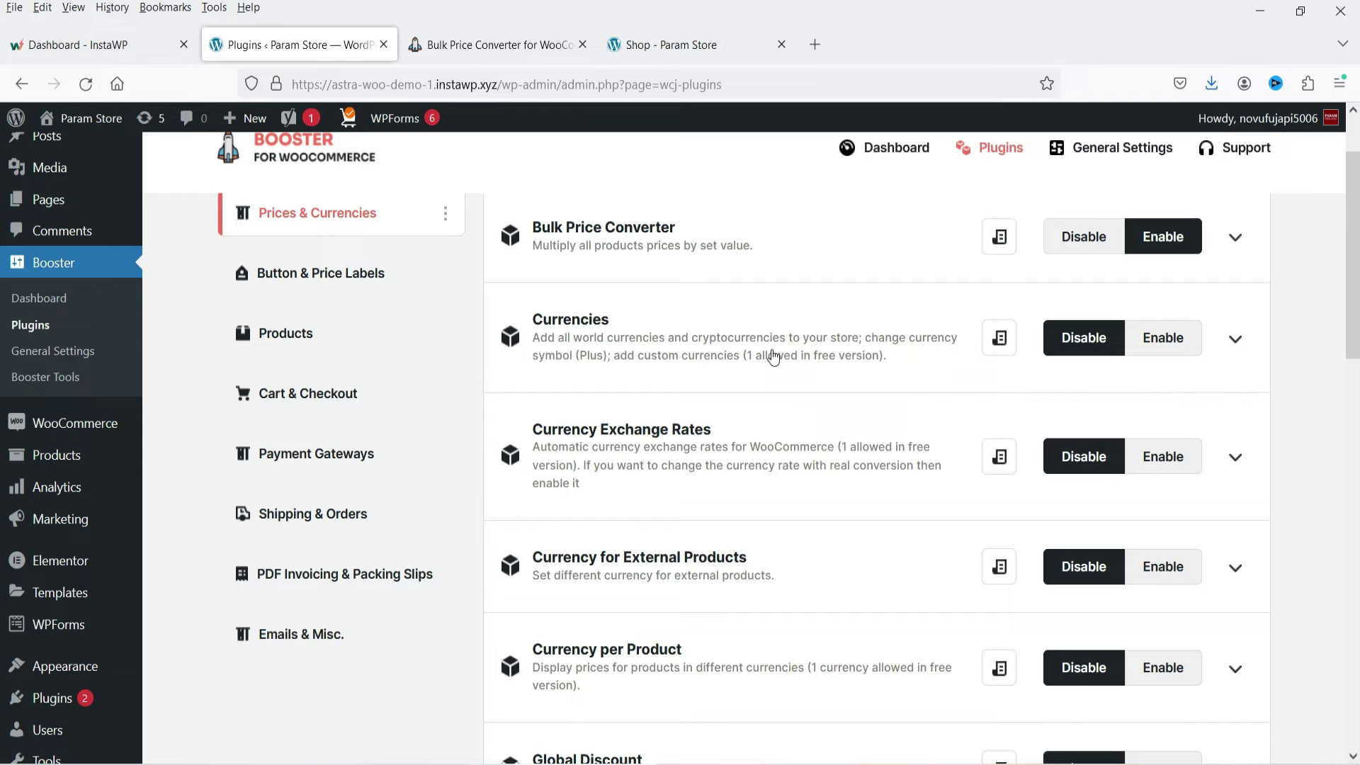
{"action": "scroll", "coordinate": [727, 346], "scroll_direction": "down", "scroll_amount": 2}
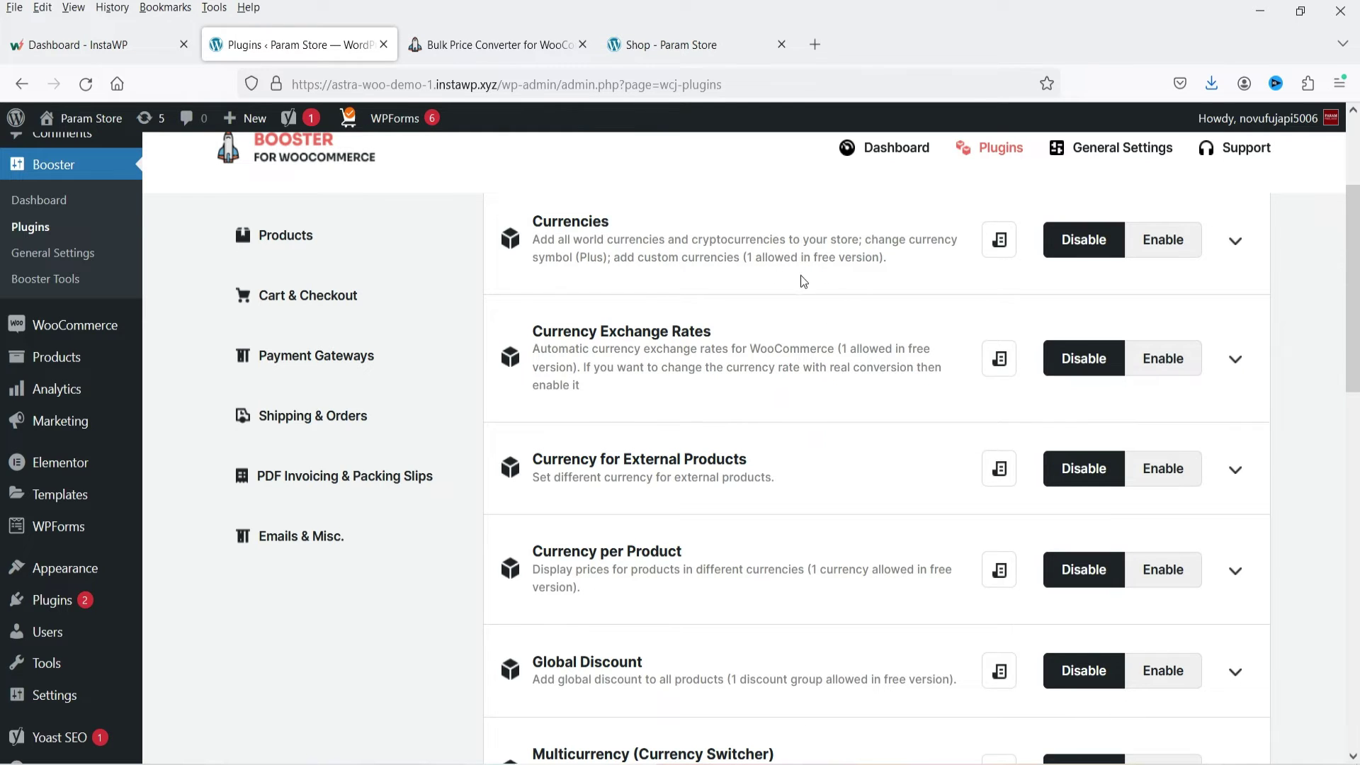
{"action": "scroll", "coordinate": [819, 382], "scroll_direction": "down", "scroll_amount": 3}
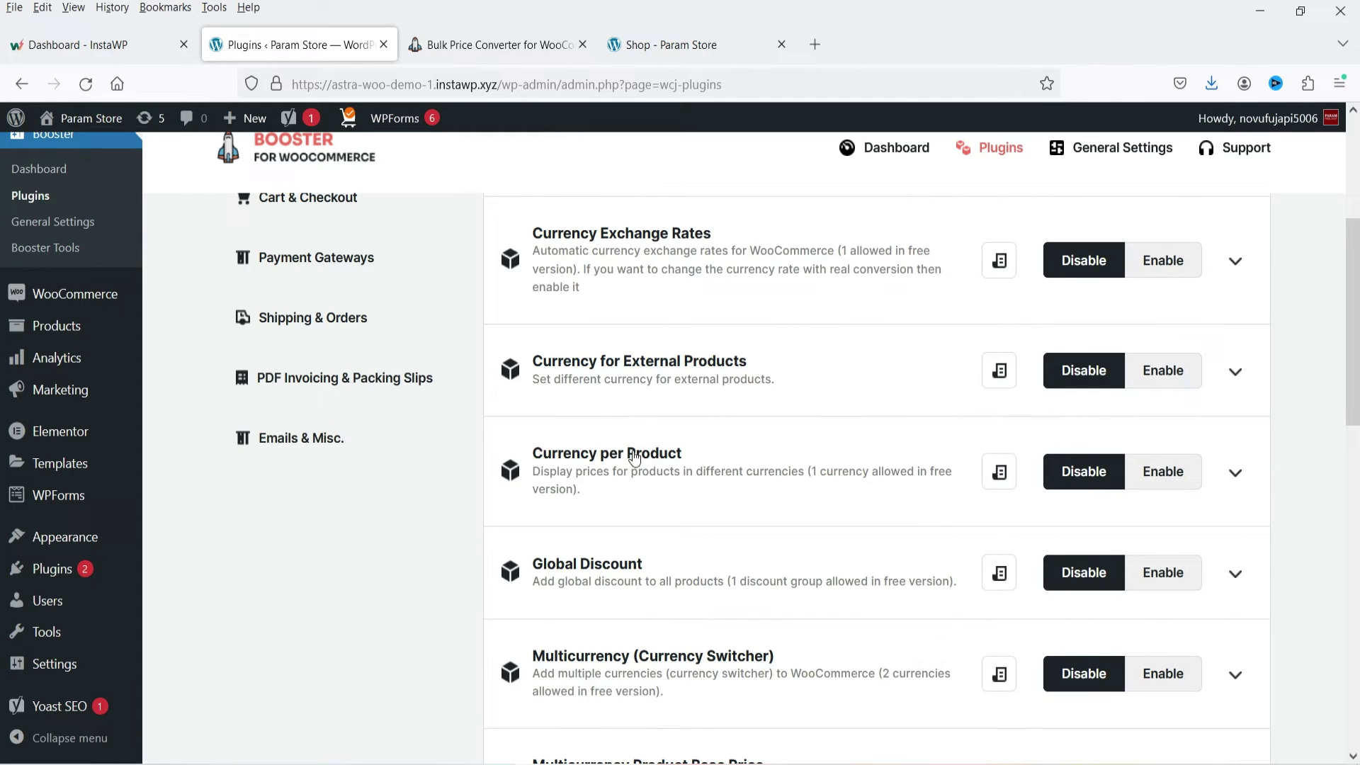
{"action": "scroll", "coordinate": [635, 459], "scroll_direction": "down", "scroll_amount": 5}
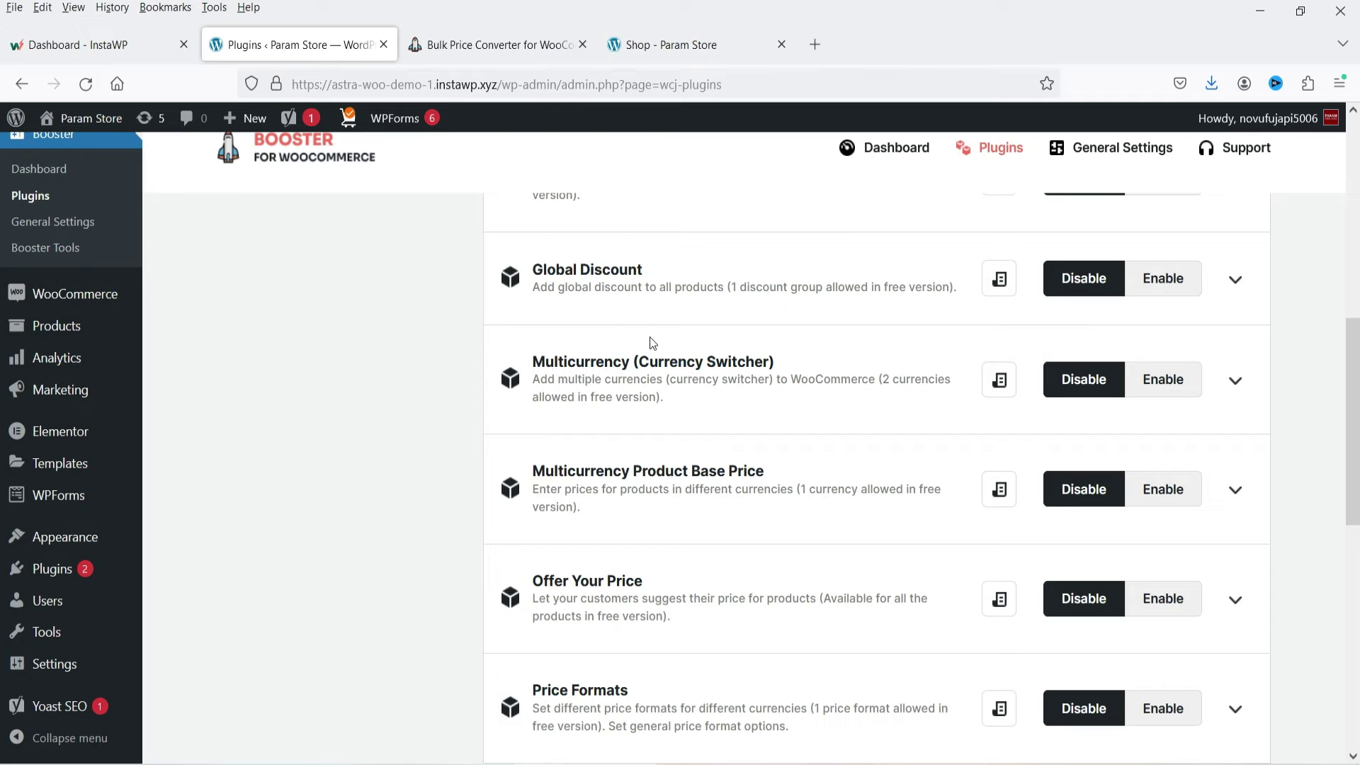
{"action": "left_click", "coordinate": [1164, 283]}
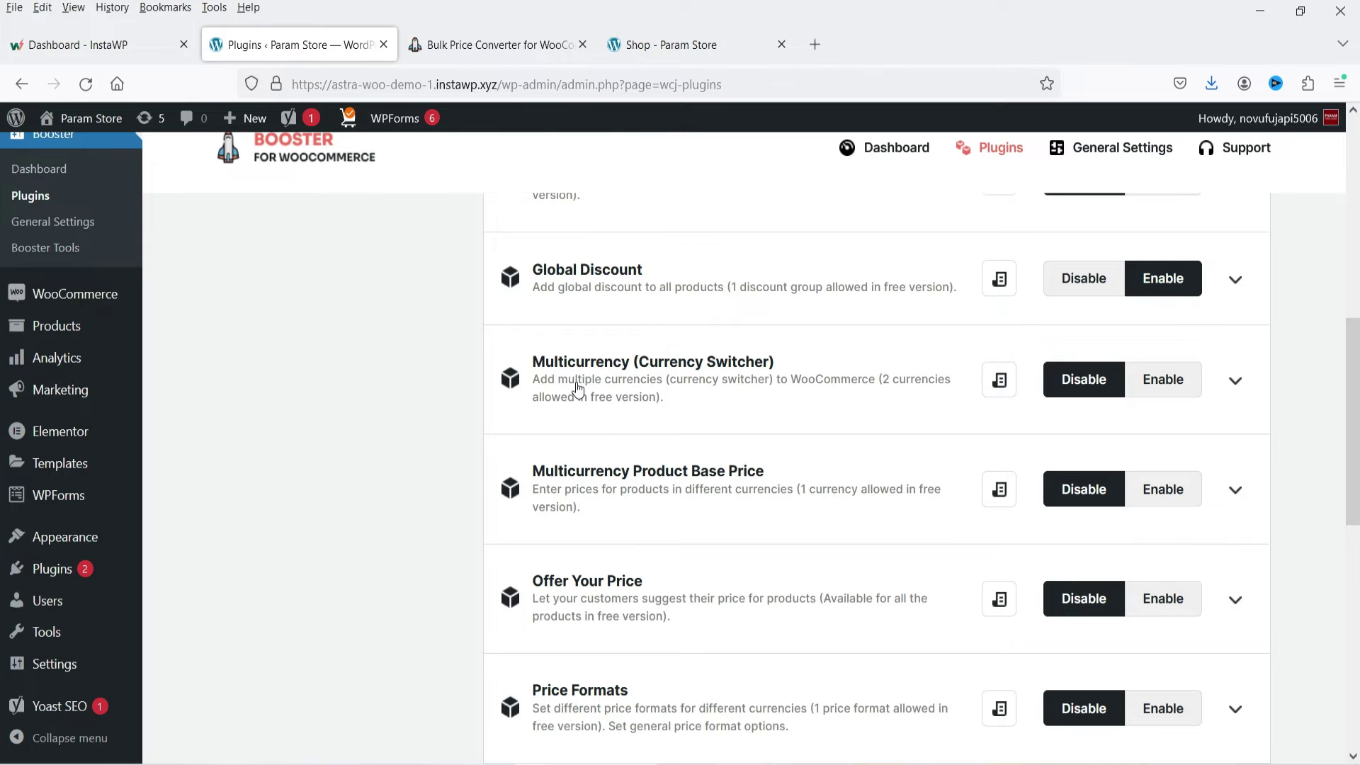
Review the remaining Prices & Currencies modules, from Multicurrency through Wholesale Price
{"action": "scroll", "coordinate": [704, 486], "scroll_direction": "down", "scroll_amount": 4}
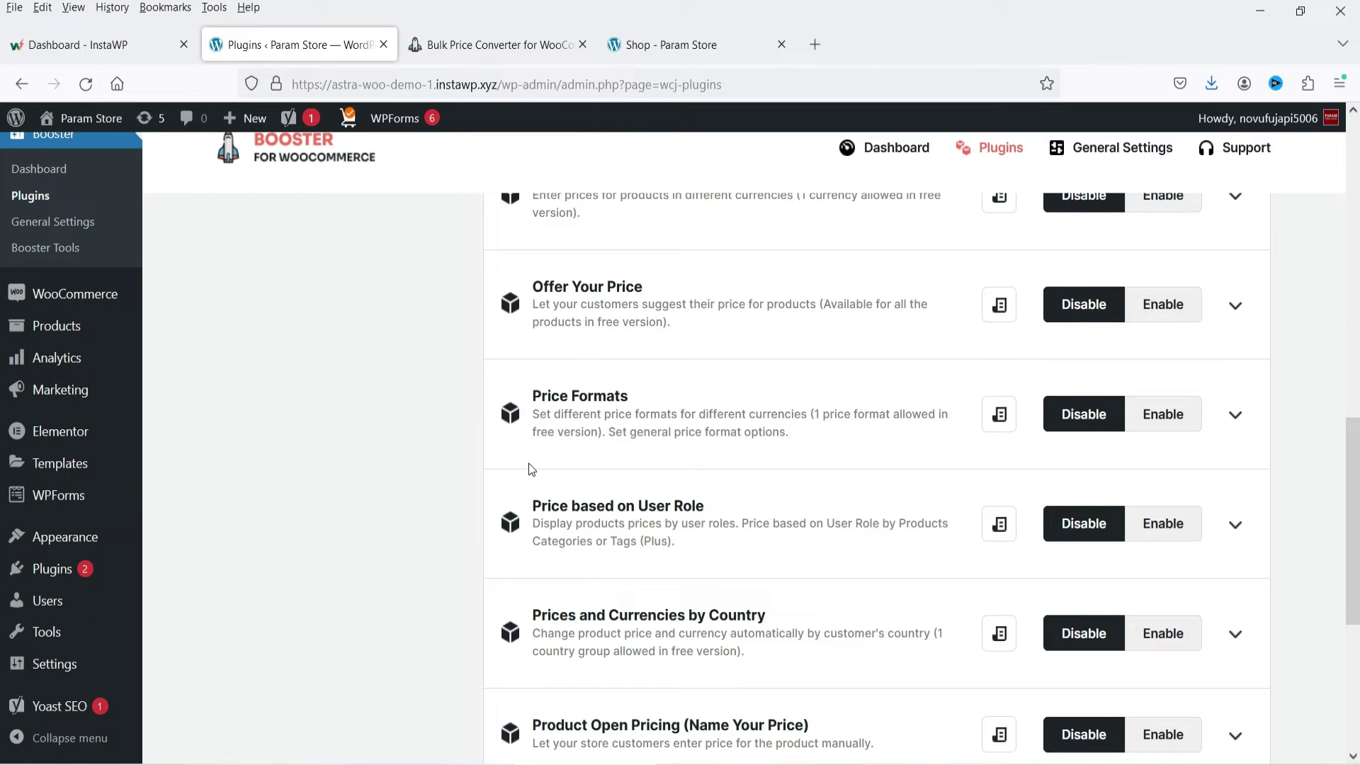
{"action": "scroll", "coordinate": [631, 346], "scroll_direction": "down", "scroll_amount": 5}
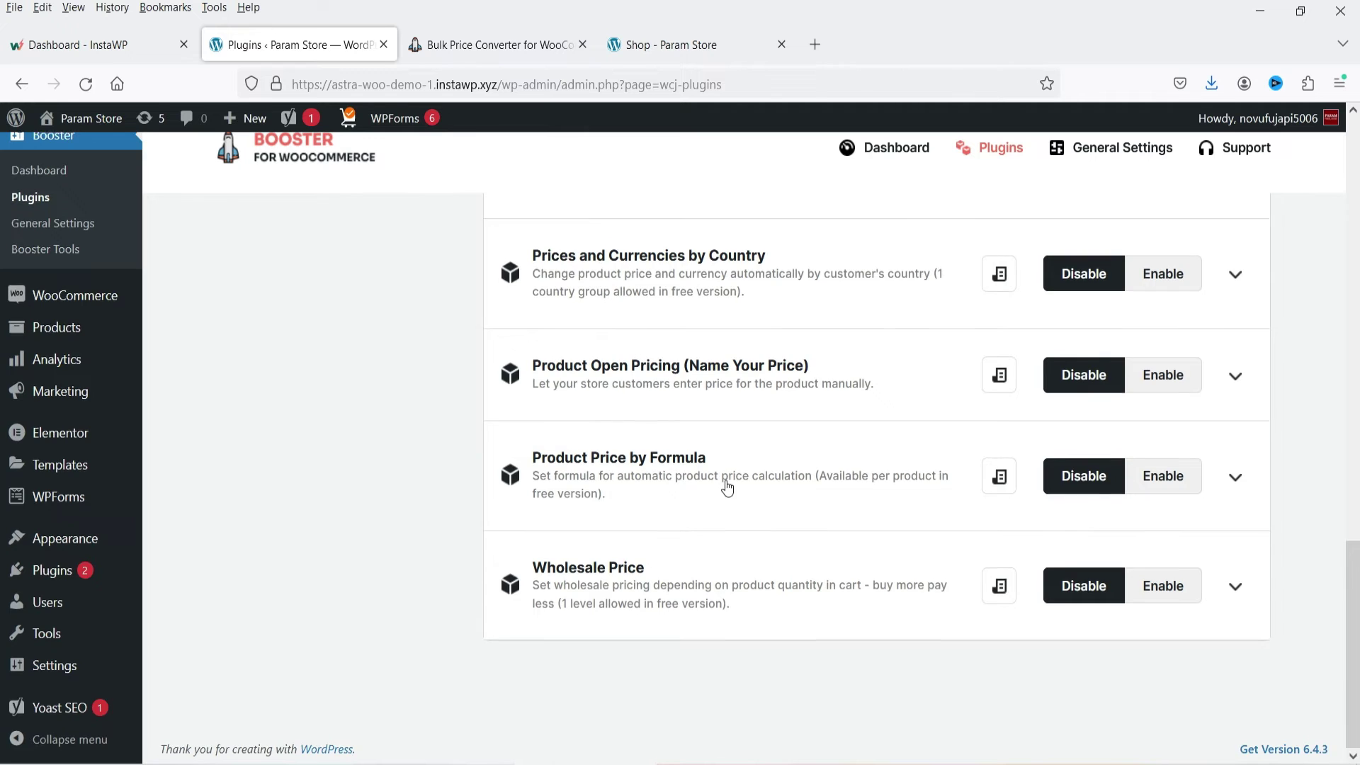
{"action": "scroll", "coordinate": [727, 489], "scroll_direction": "up", "scroll_amount": 3}
{"action": "scroll", "coordinate": [652, 440], "scroll_direction": "down", "scroll_amount": 3}
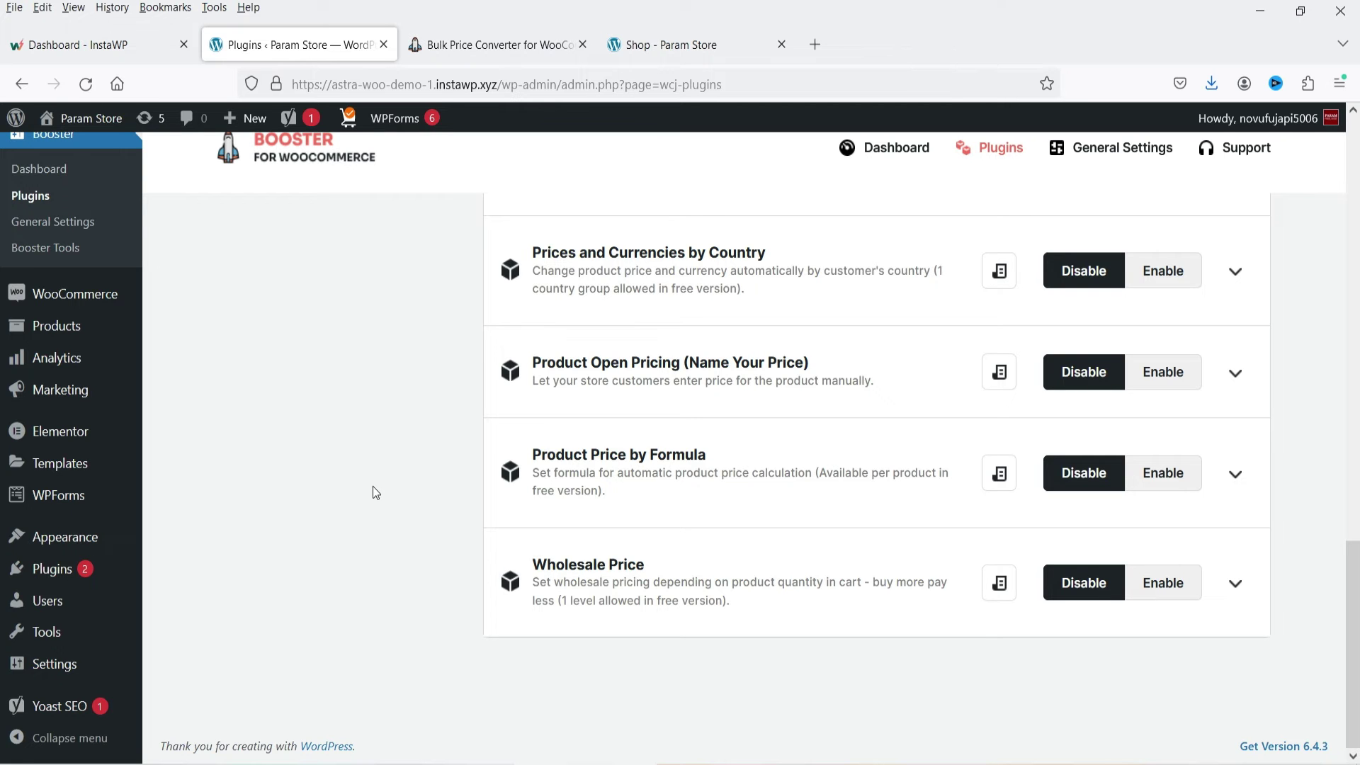
{"action": "scroll", "coordinate": [381, 488], "scroll_direction": "up", "scroll_amount": 20}
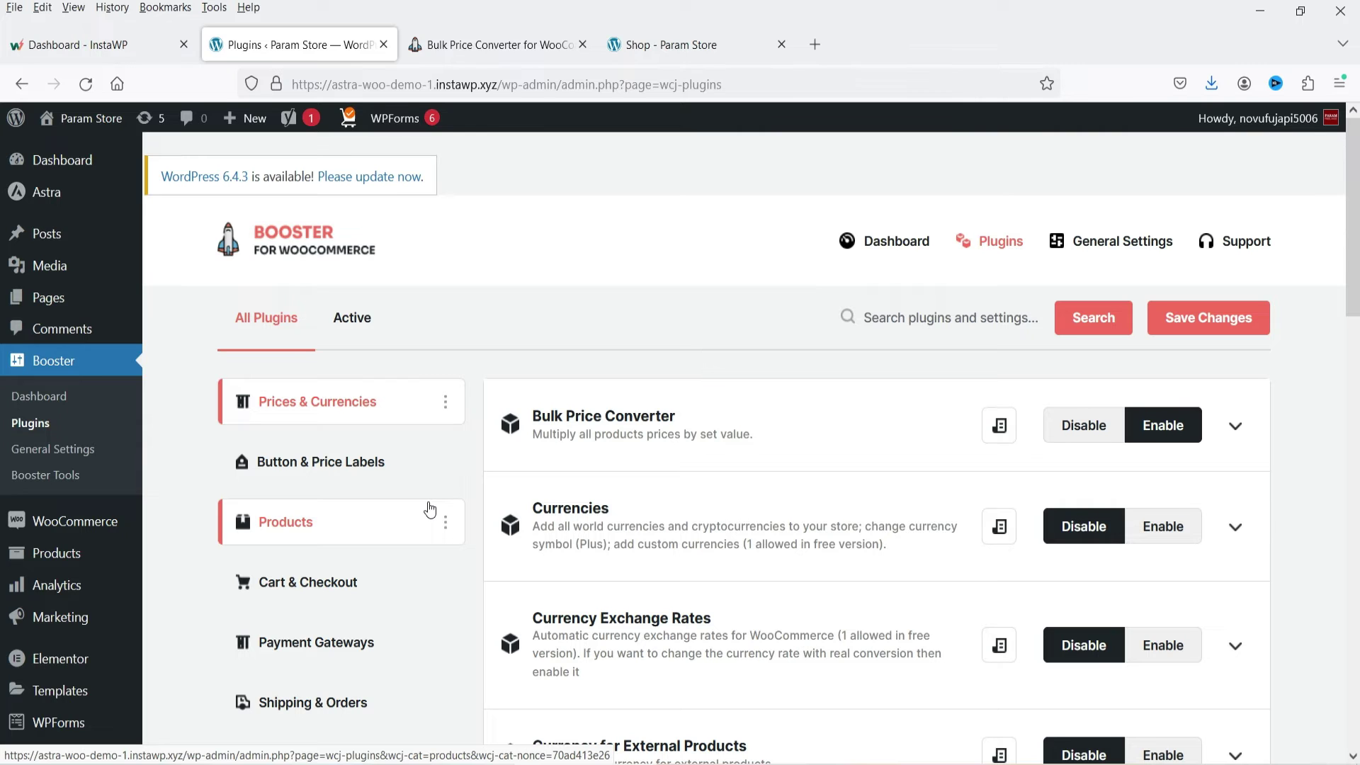
Show the Button & Price Labels category and review its modules, from Add to Cart Button Labels to More Button Labels
{"action": "scroll", "coordinate": [430, 509], "scroll_direction": "down", "scroll_amount": 3}
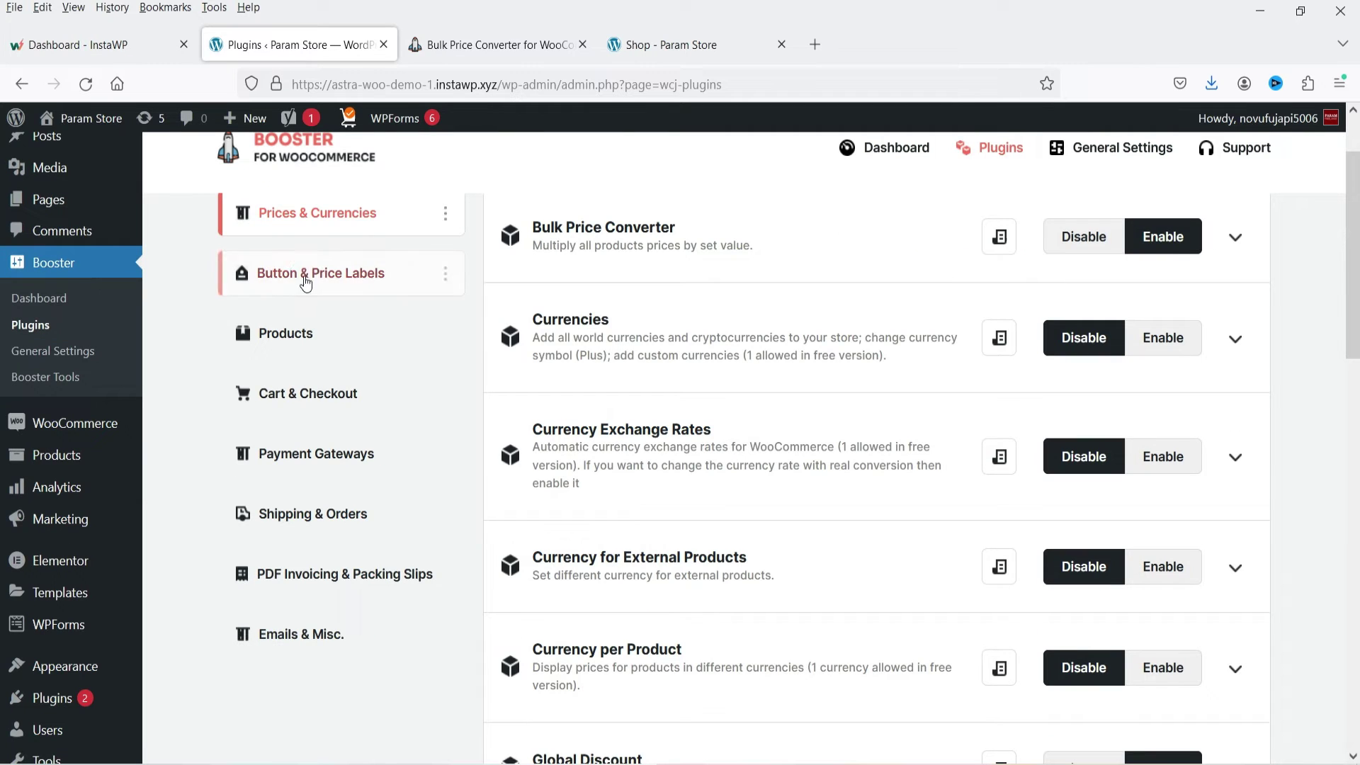
{"action": "left_click", "coordinate": [396, 623]}
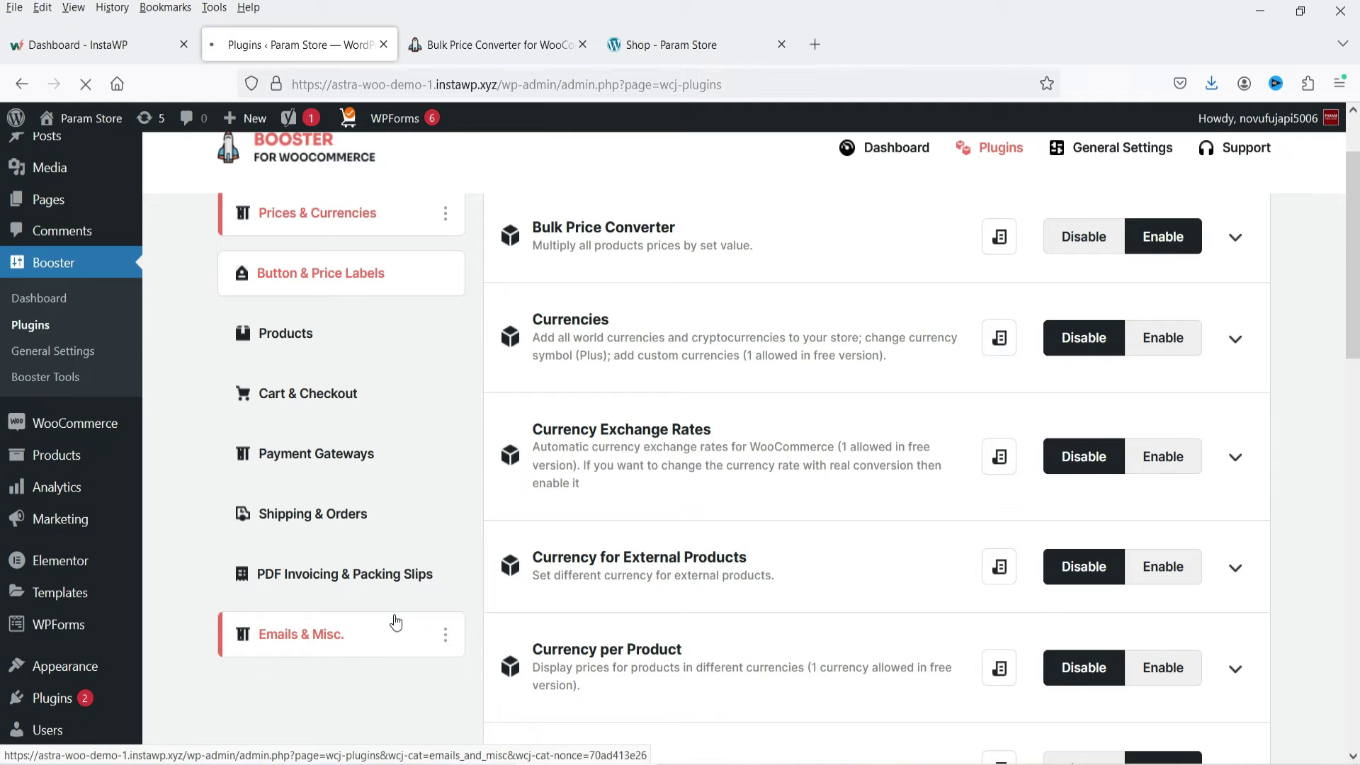
{"action": "scroll", "coordinate": [825, 394], "scroll_direction": "down", "scroll_amount": 1}
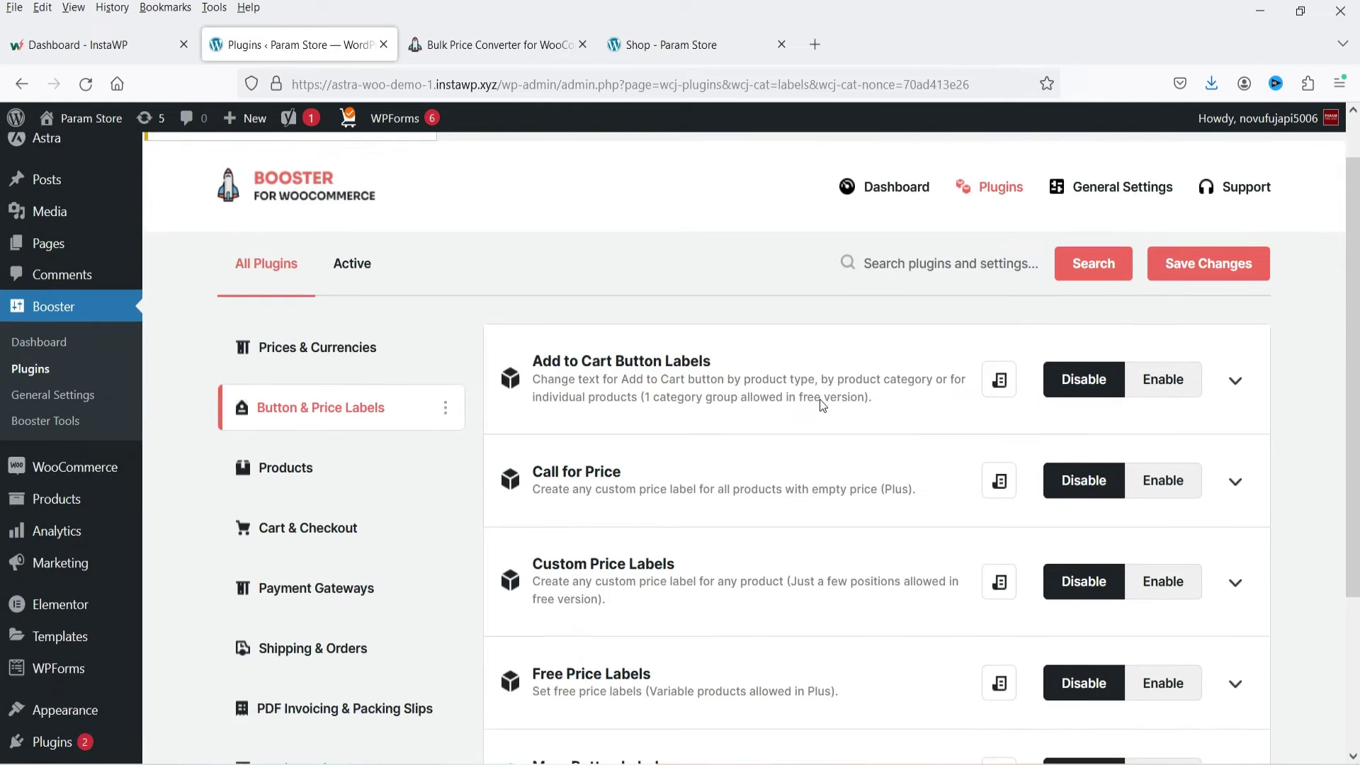
{"action": "scroll", "coordinate": [822, 404], "scroll_direction": "down", "scroll_amount": 2}
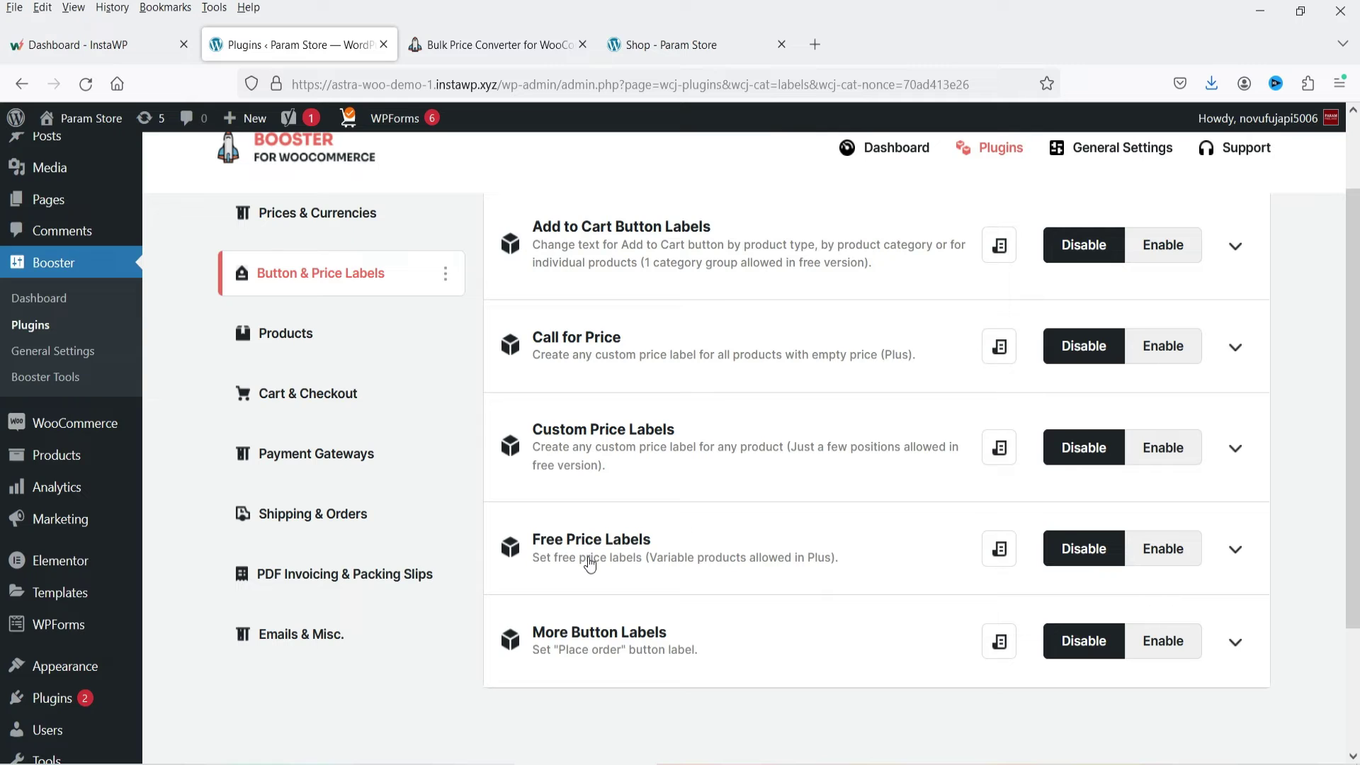
Show the Products category and review its modules, from the add to cart options through User Products
{"action": "left_click", "coordinate": [300, 332]}
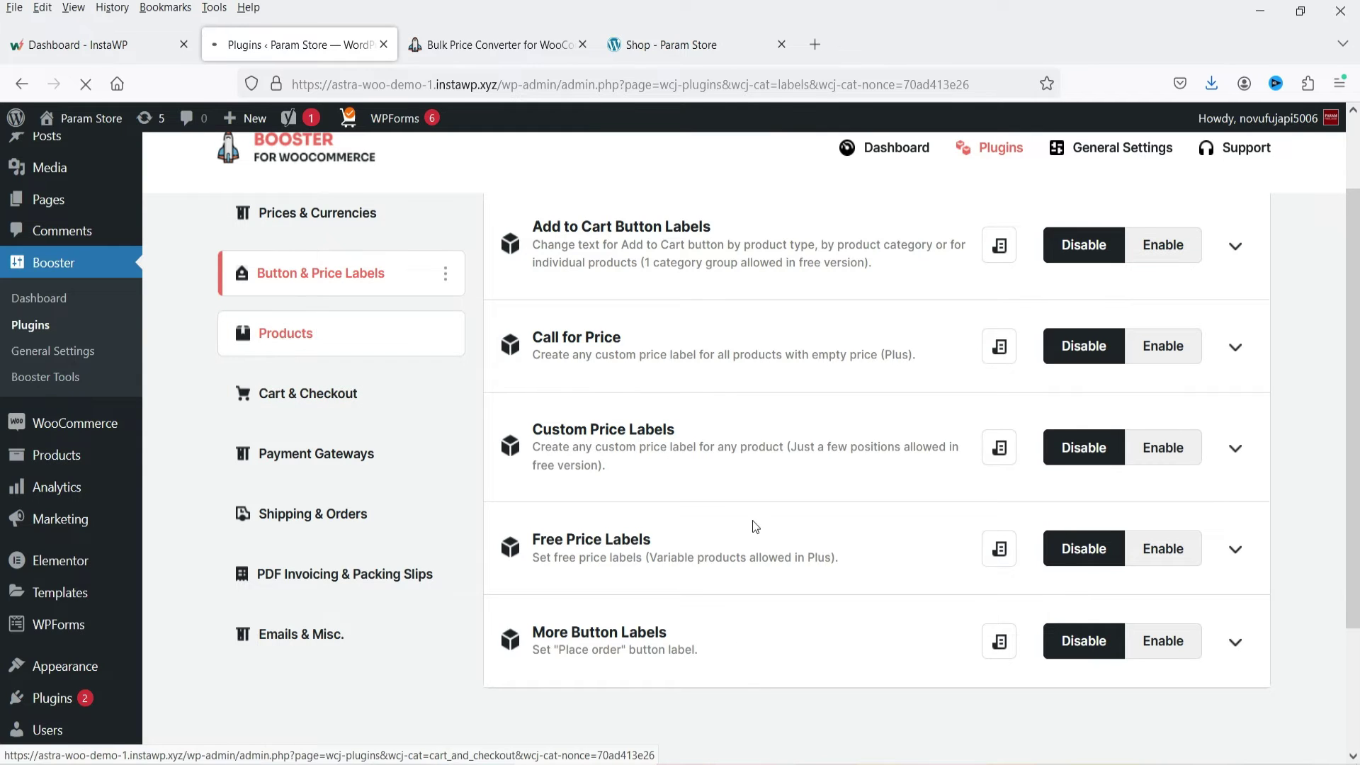
{"action": "scroll", "coordinate": [753, 523], "scroll_direction": "down", "scroll_amount": 4}
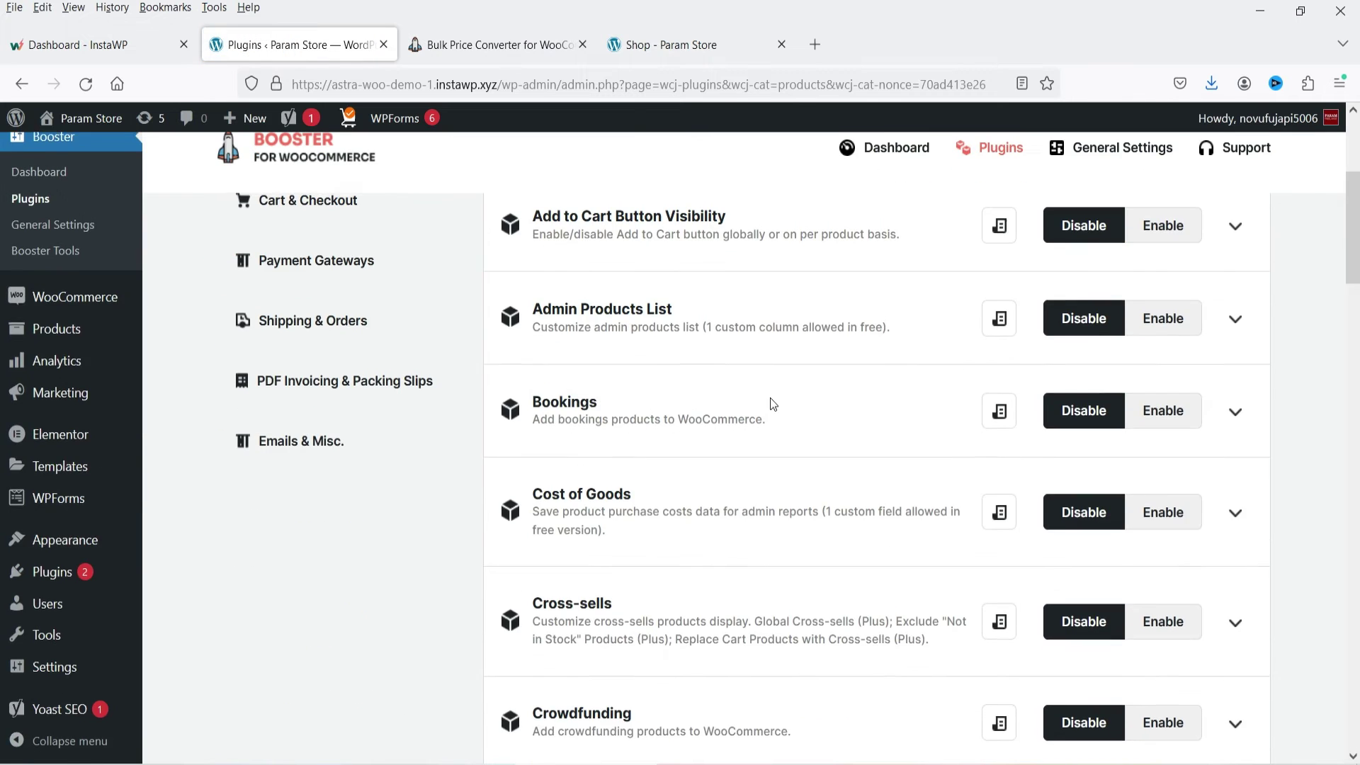
{"action": "scroll", "coordinate": [768, 401], "scroll_direction": "up", "scroll_amount": 1}
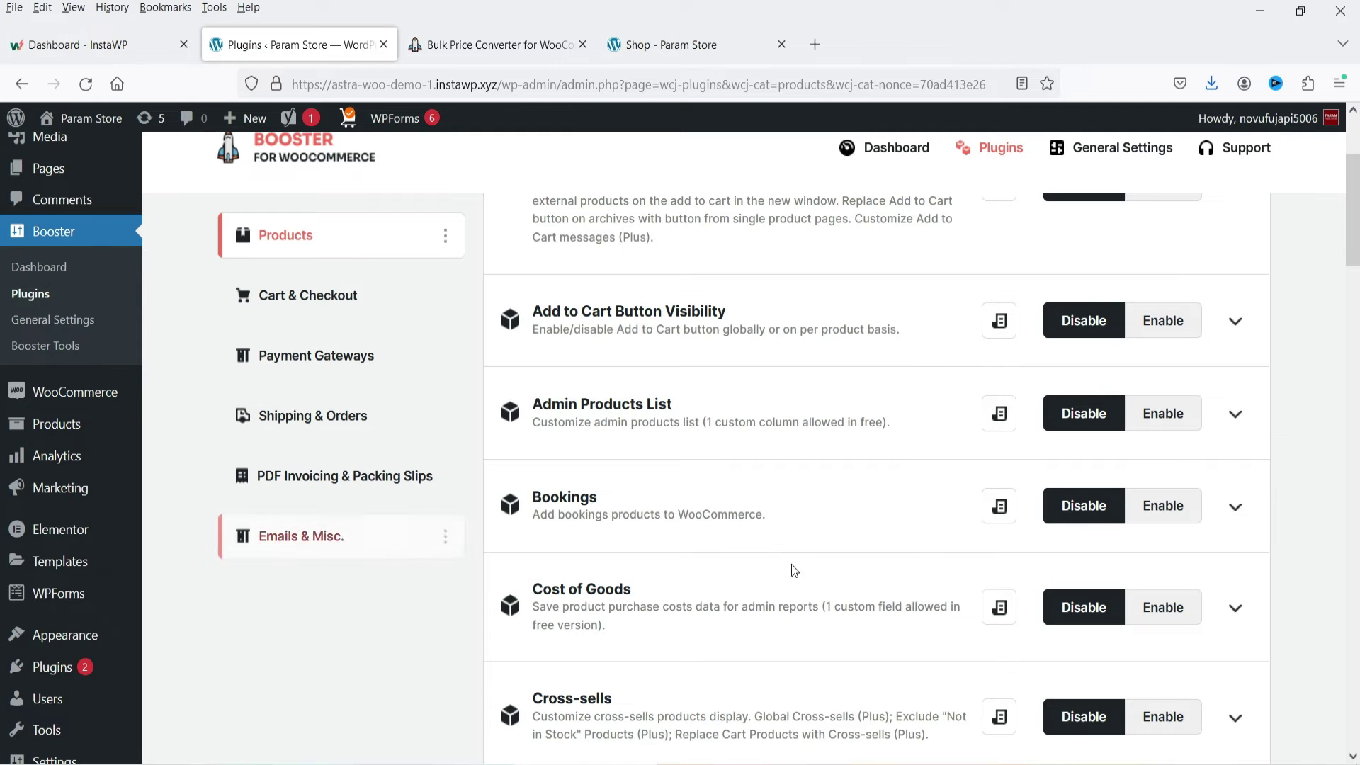
{"action": "scroll", "coordinate": [829, 457], "scroll_direction": "down", "scroll_amount": 8}
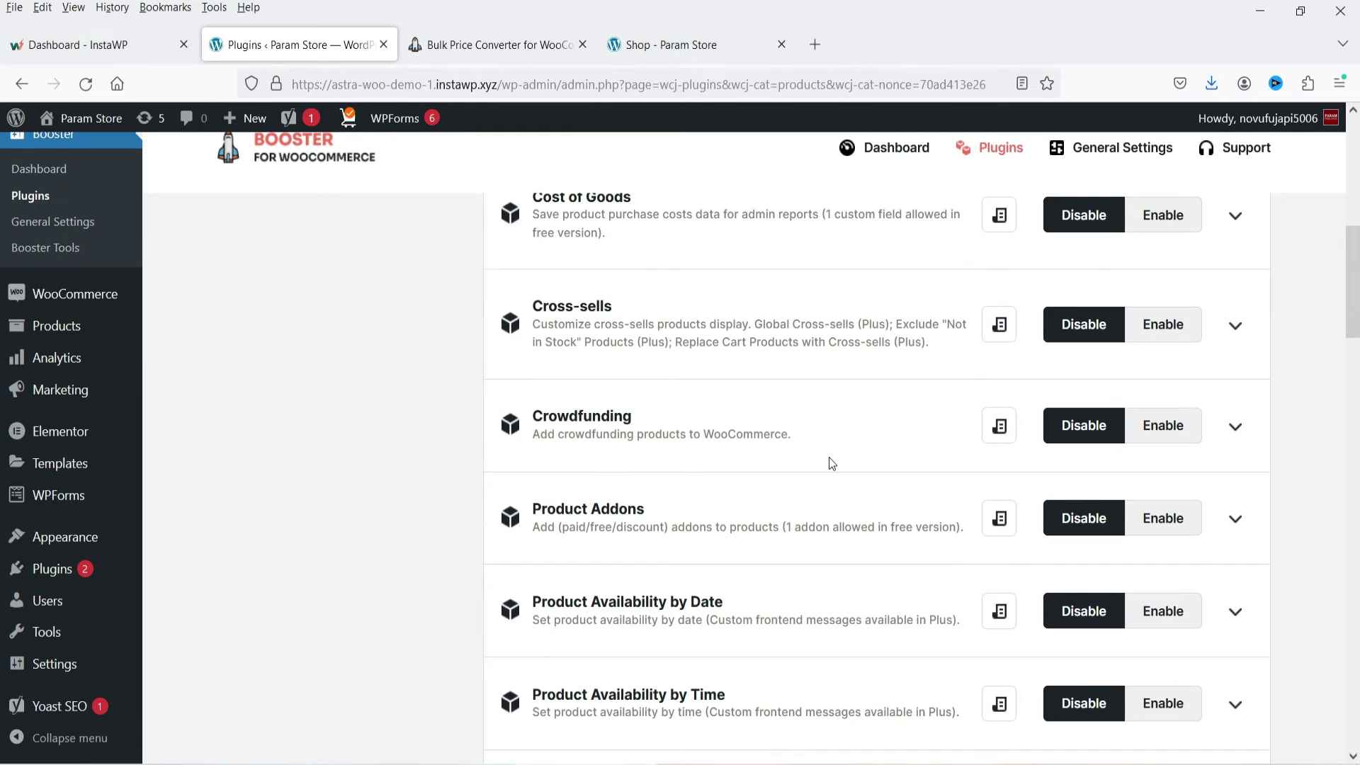
{"action": "scroll", "coordinate": [831, 457], "scroll_direction": "up", "scroll_amount": 4}
{"action": "scroll", "coordinate": [709, 457], "scroll_direction": "down", "scroll_amount": 4}
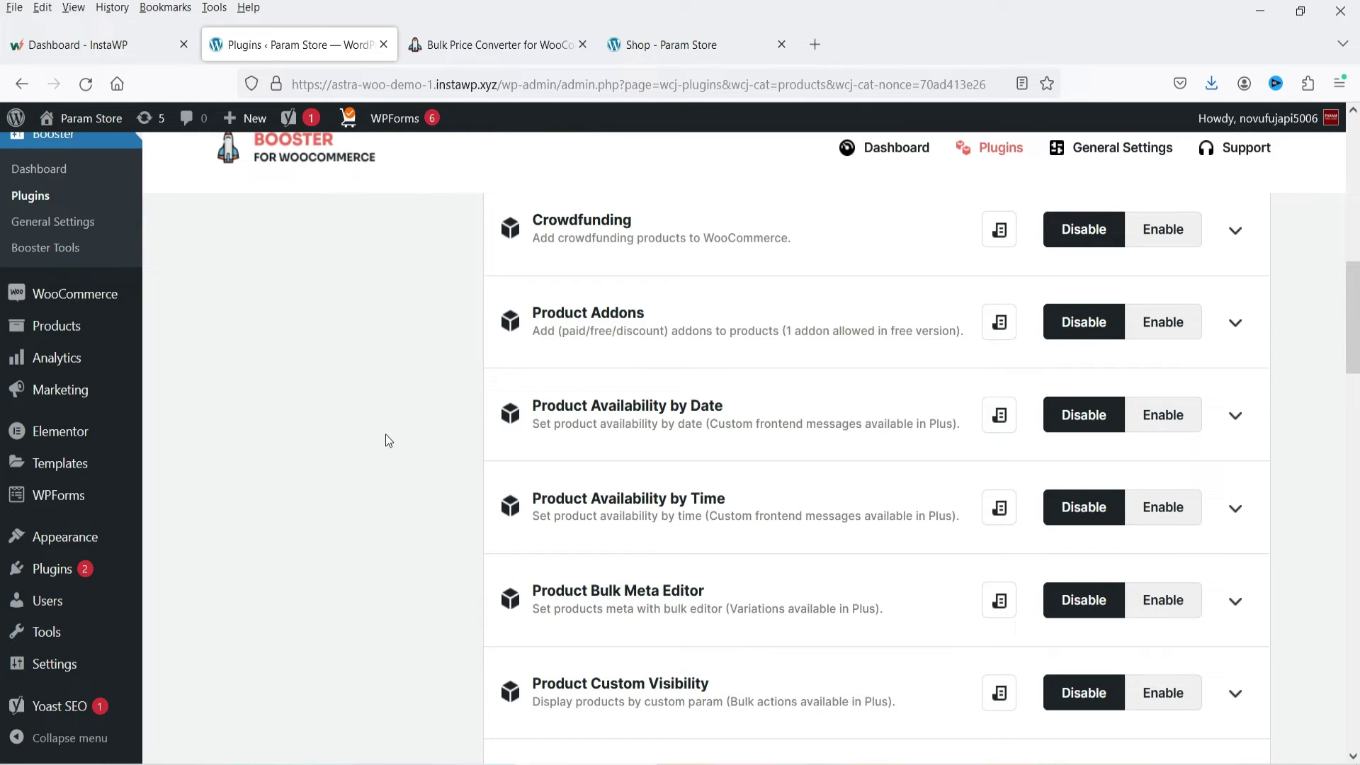
{"action": "scroll", "coordinate": [393, 429], "scroll_direction": "down", "scroll_amount": 2}
{"action": "scroll", "coordinate": [398, 434], "scroll_direction": "down", "scroll_amount": 4}
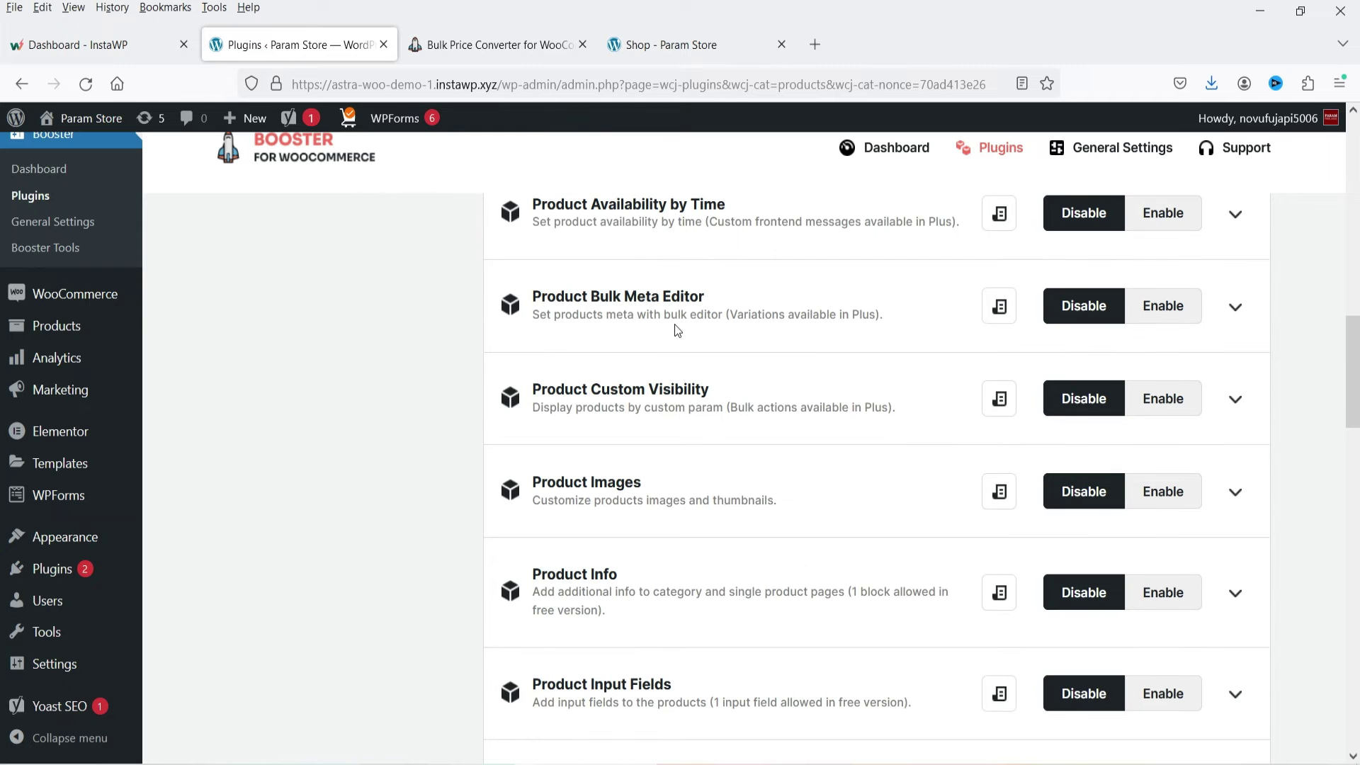
{"action": "scroll", "coordinate": [339, 393], "scroll_direction": "down", "scroll_amount": 6}
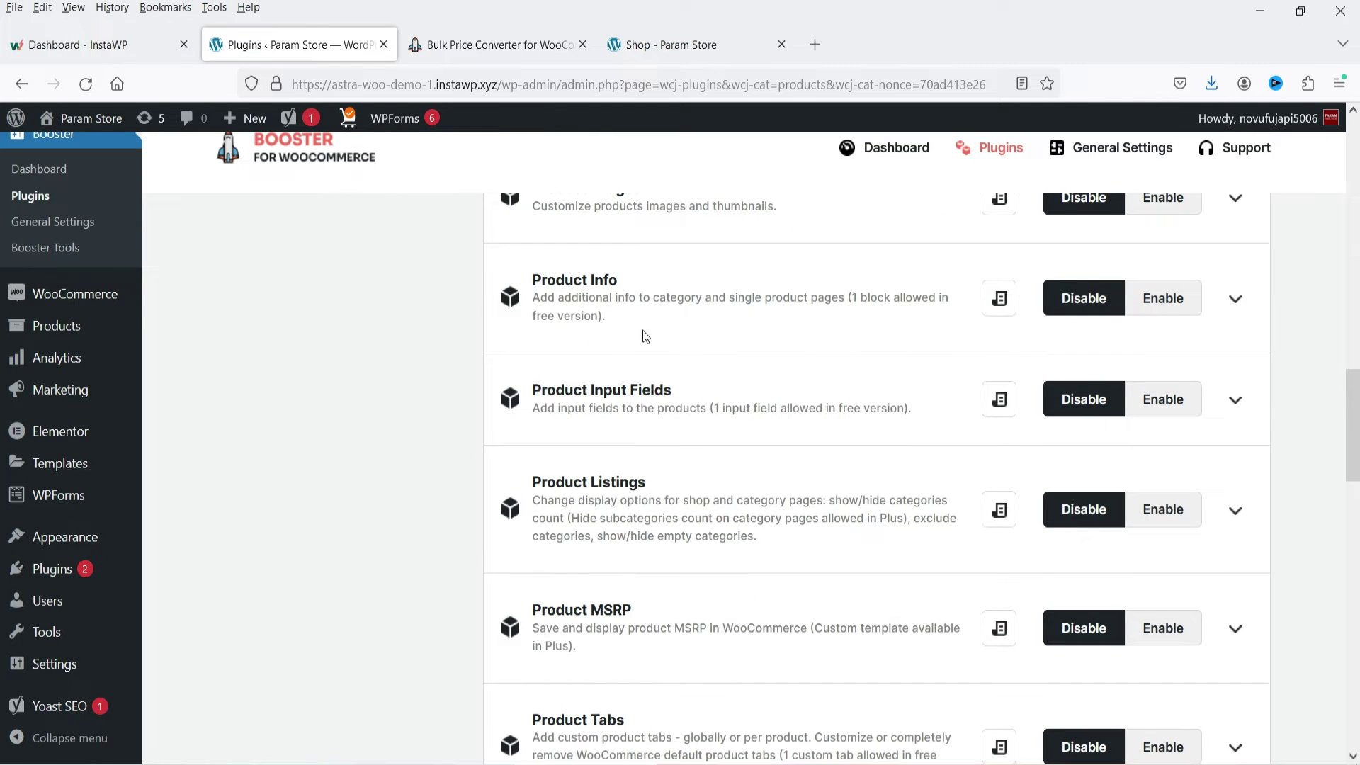
{"action": "scroll", "coordinate": [469, 425], "scroll_direction": "down", "scroll_amount": 5}
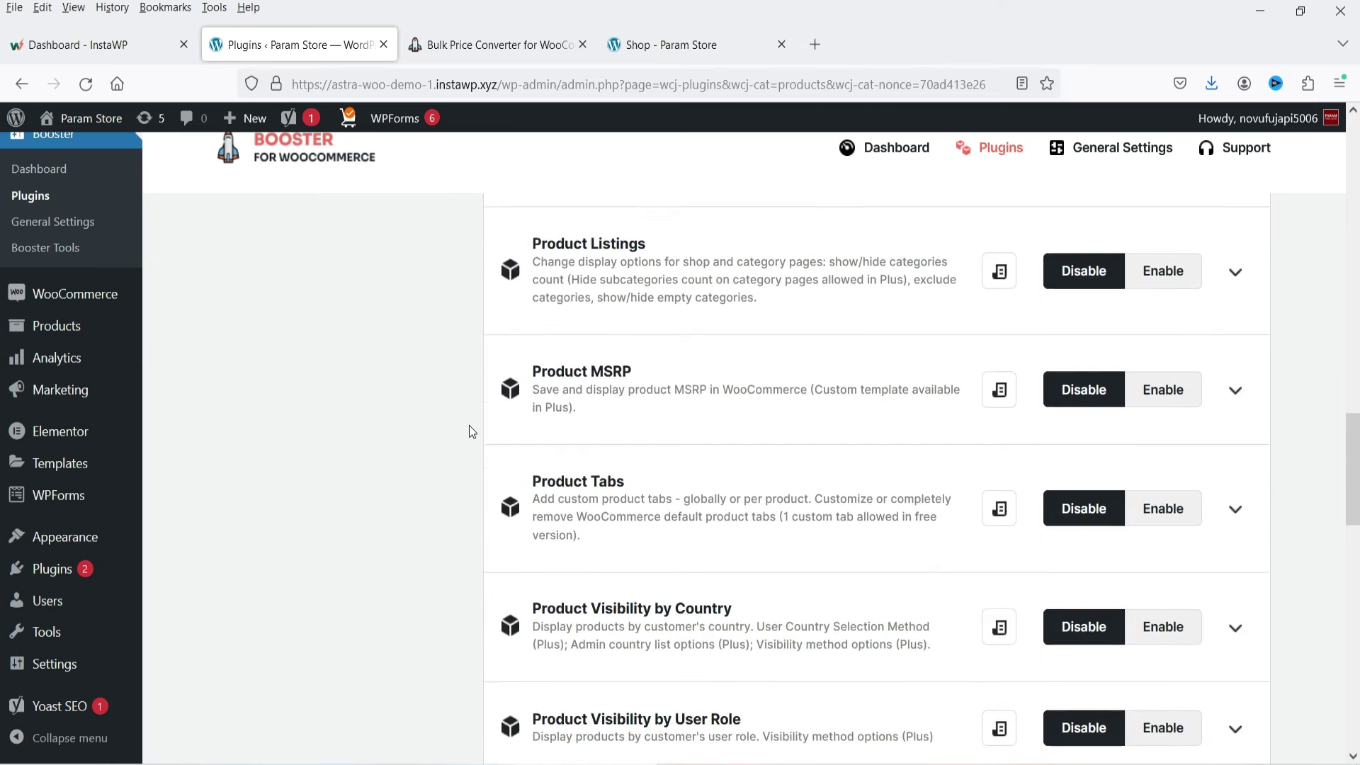
{"action": "scroll", "coordinate": [469, 425], "scroll_direction": "down", "scroll_amount": 3}
{"action": "scroll", "coordinate": [469, 426], "scroll_direction": "up", "scroll_amount": 2}
{"action": "scroll", "coordinate": [470, 425], "scroll_direction": "down", "scroll_amount": 4}
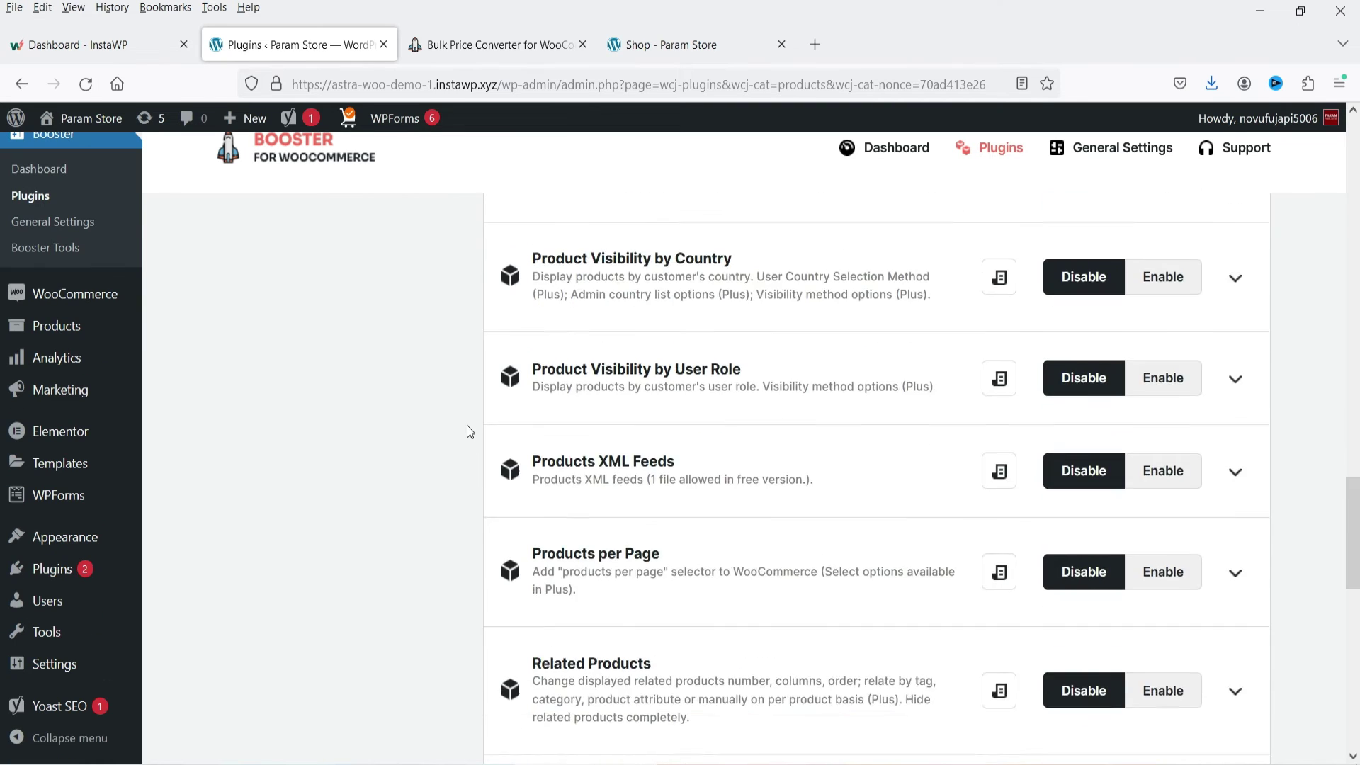
{"action": "scroll", "coordinate": [467, 426], "scroll_direction": "down", "scroll_amount": 10}
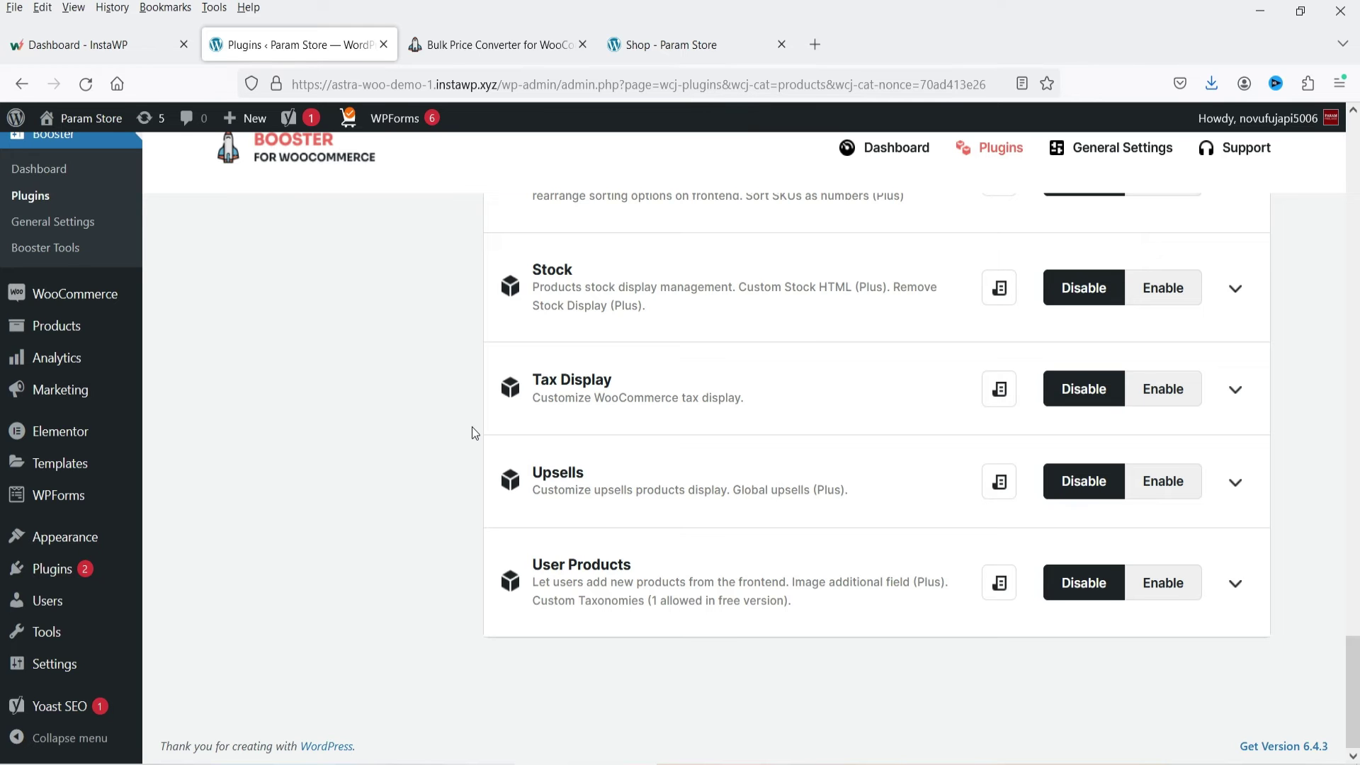
{"action": "scroll", "coordinate": [425, 447], "scroll_direction": "up", "scroll_amount": 15}
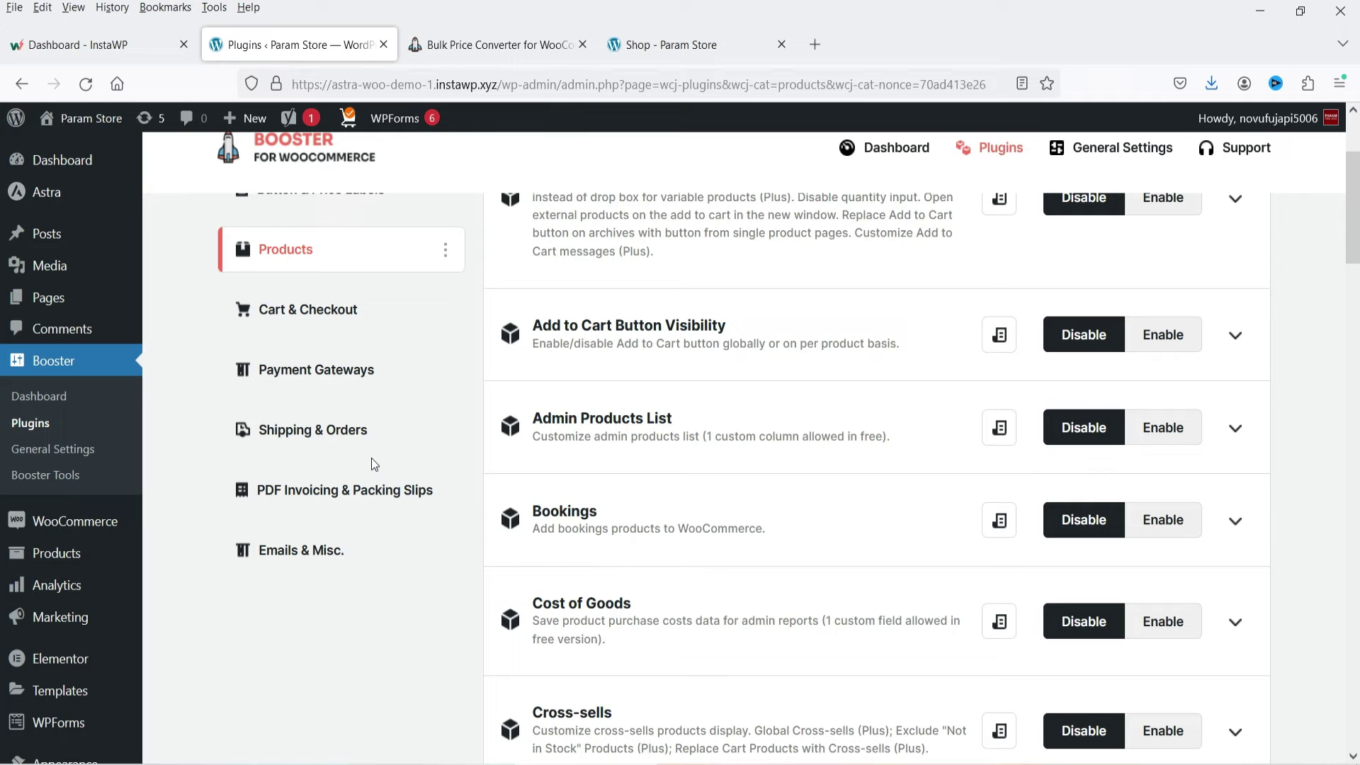
Show the Cart & Checkout category and review its modules, from Cart Customization through URL Coupons
{"action": "left_click", "coordinate": [340, 311]}
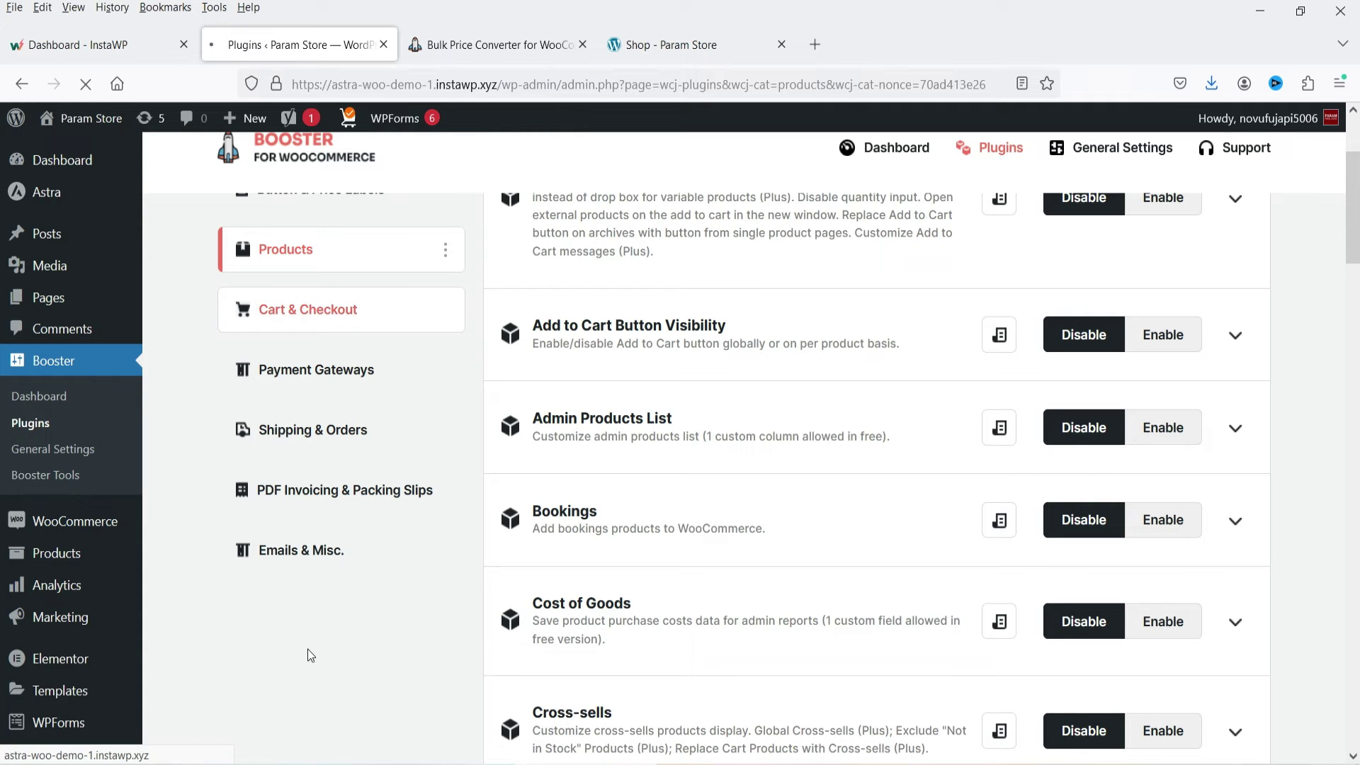
{"action": "scroll", "coordinate": [737, 390], "scroll_direction": "down", "scroll_amount": 3}
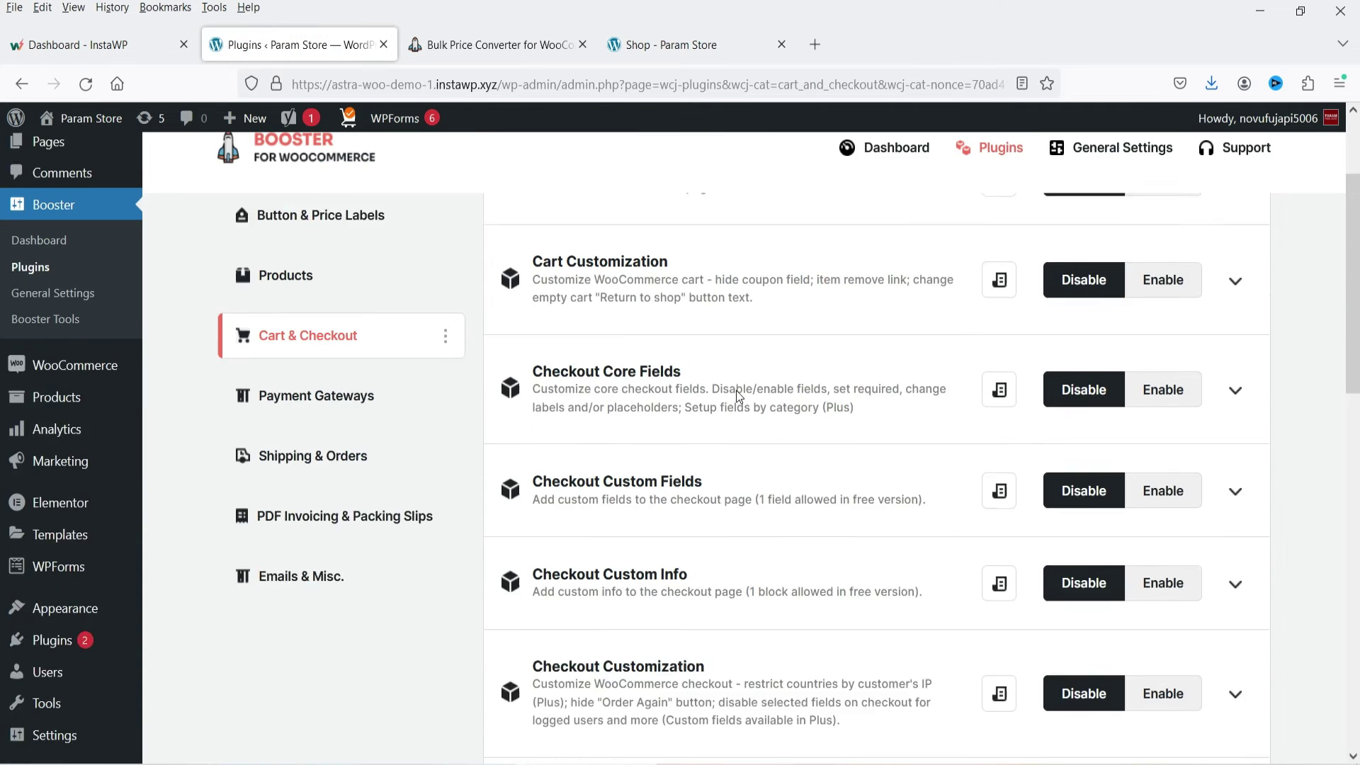
{"action": "scroll", "coordinate": [737, 389], "scroll_direction": "down", "scroll_amount": 1}
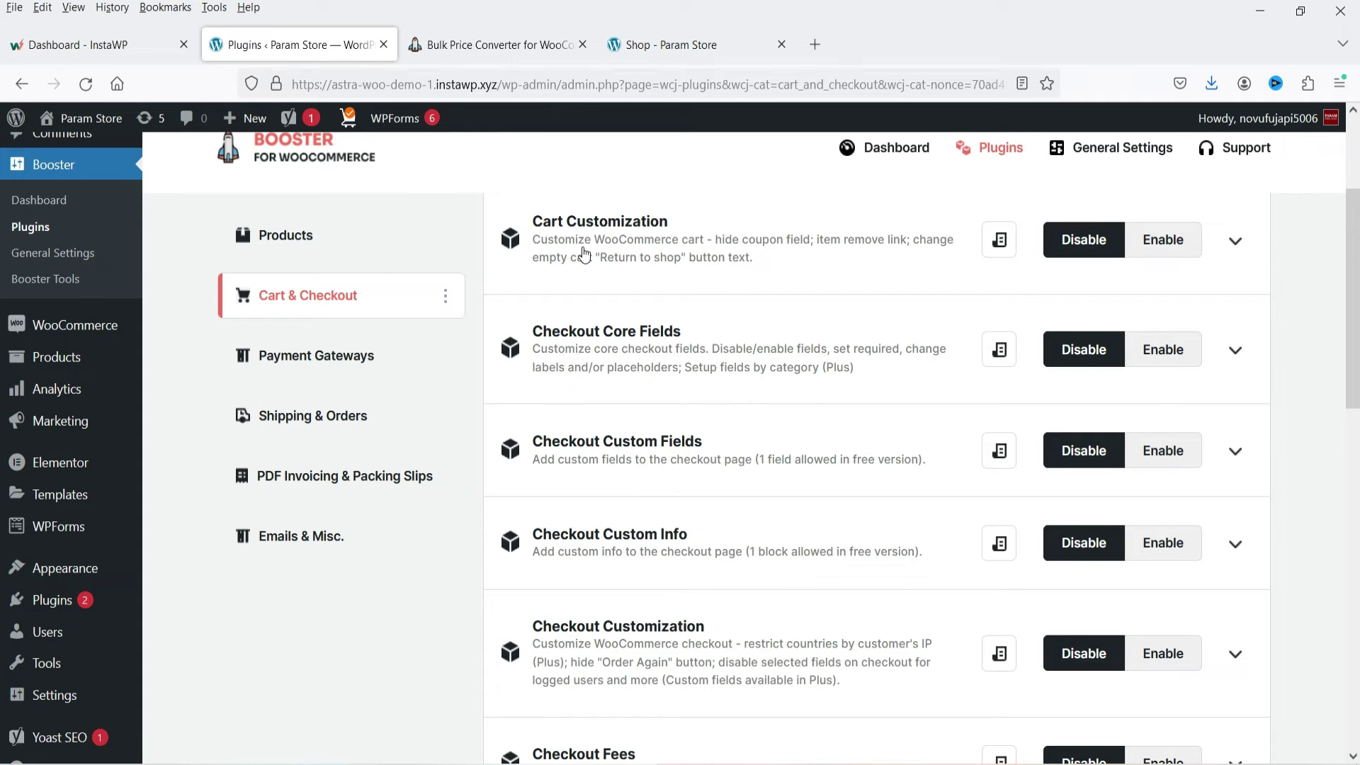
{"action": "scroll", "coordinate": [715, 372], "scroll_direction": "down", "scroll_amount": 4}
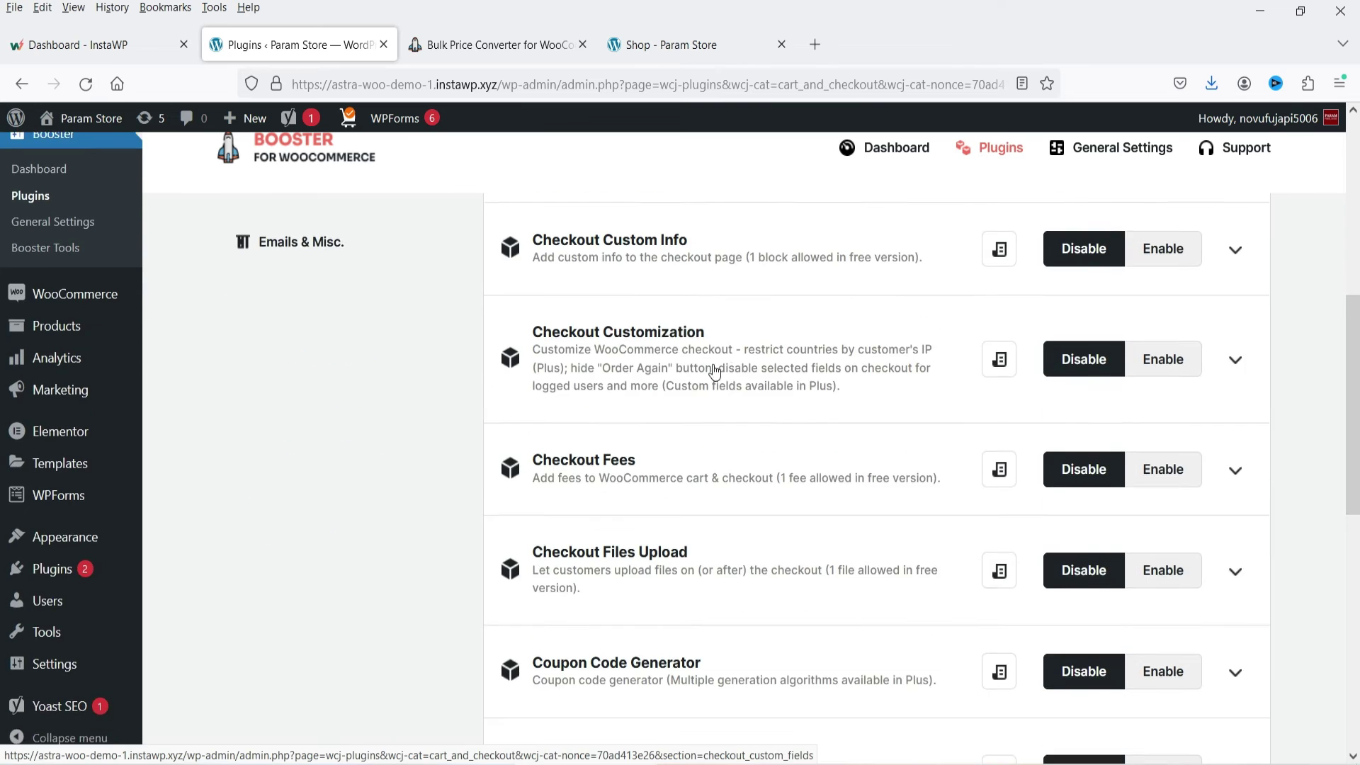
{"action": "scroll", "coordinate": [715, 372], "scroll_direction": "up", "scroll_amount": 4}
{"action": "scroll", "coordinate": [694, 439], "scroll_direction": "down", "scroll_amount": 4}
{"action": "scroll", "coordinate": [720, 487], "scroll_direction": "down", "scroll_amount": 4}
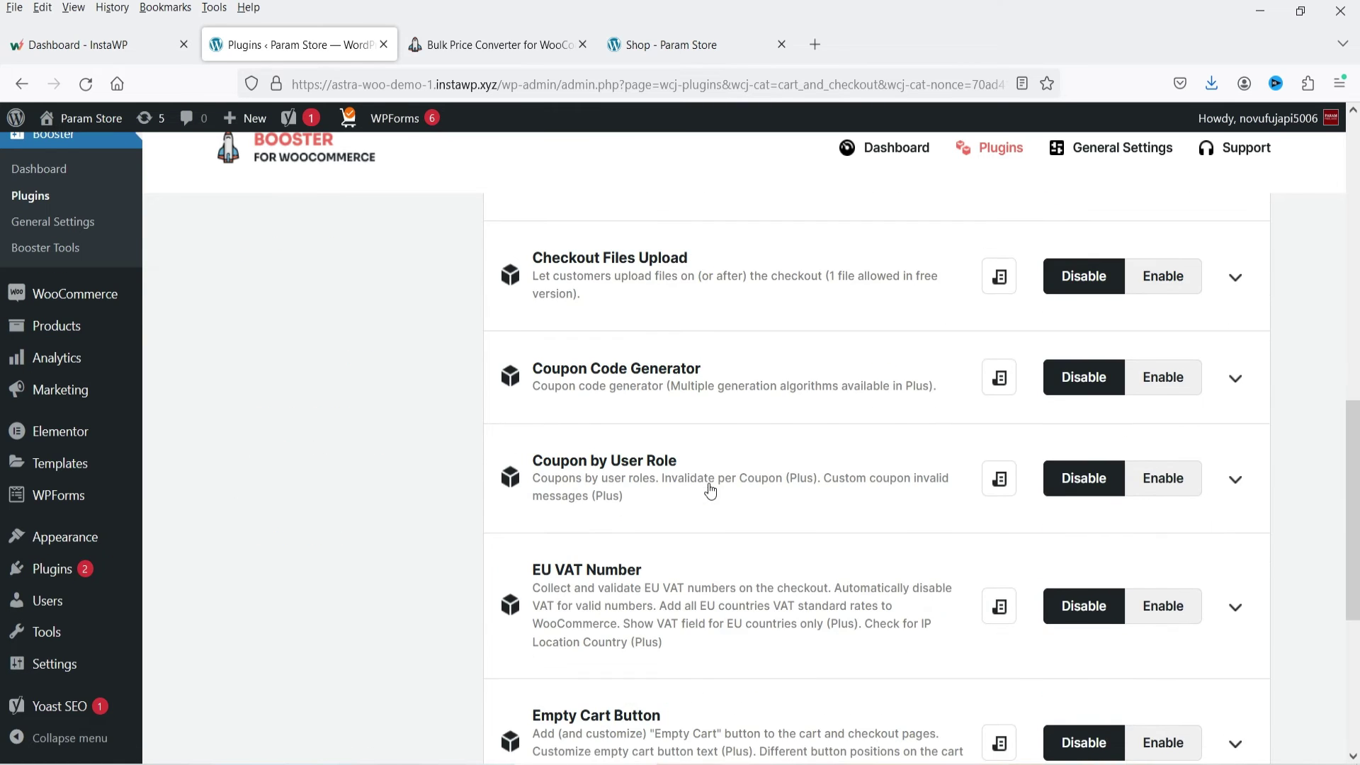
{"action": "scroll", "coordinate": [710, 489], "scroll_direction": "down", "scroll_amount": 3}
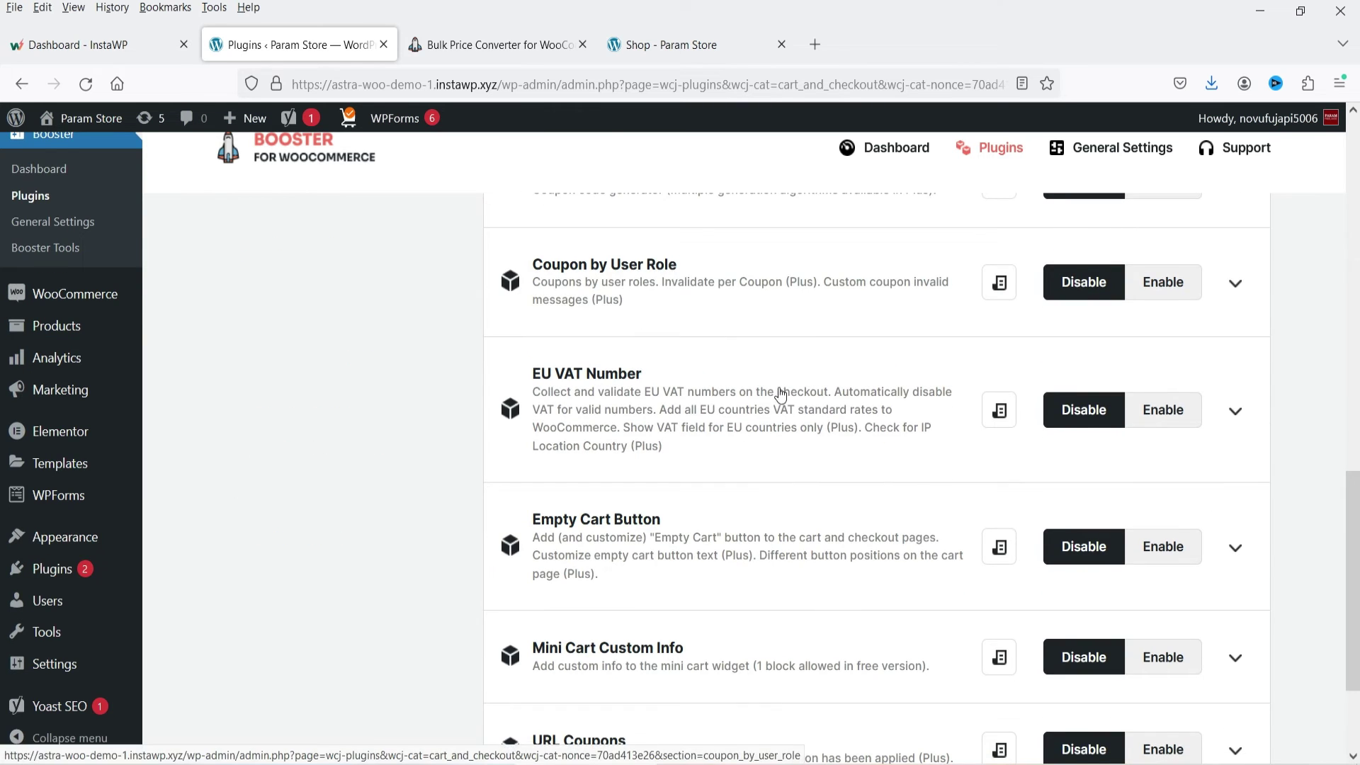
{"action": "scroll", "coordinate": [782, 395], "scroll_direction": "up", "scroll_amount": 3}
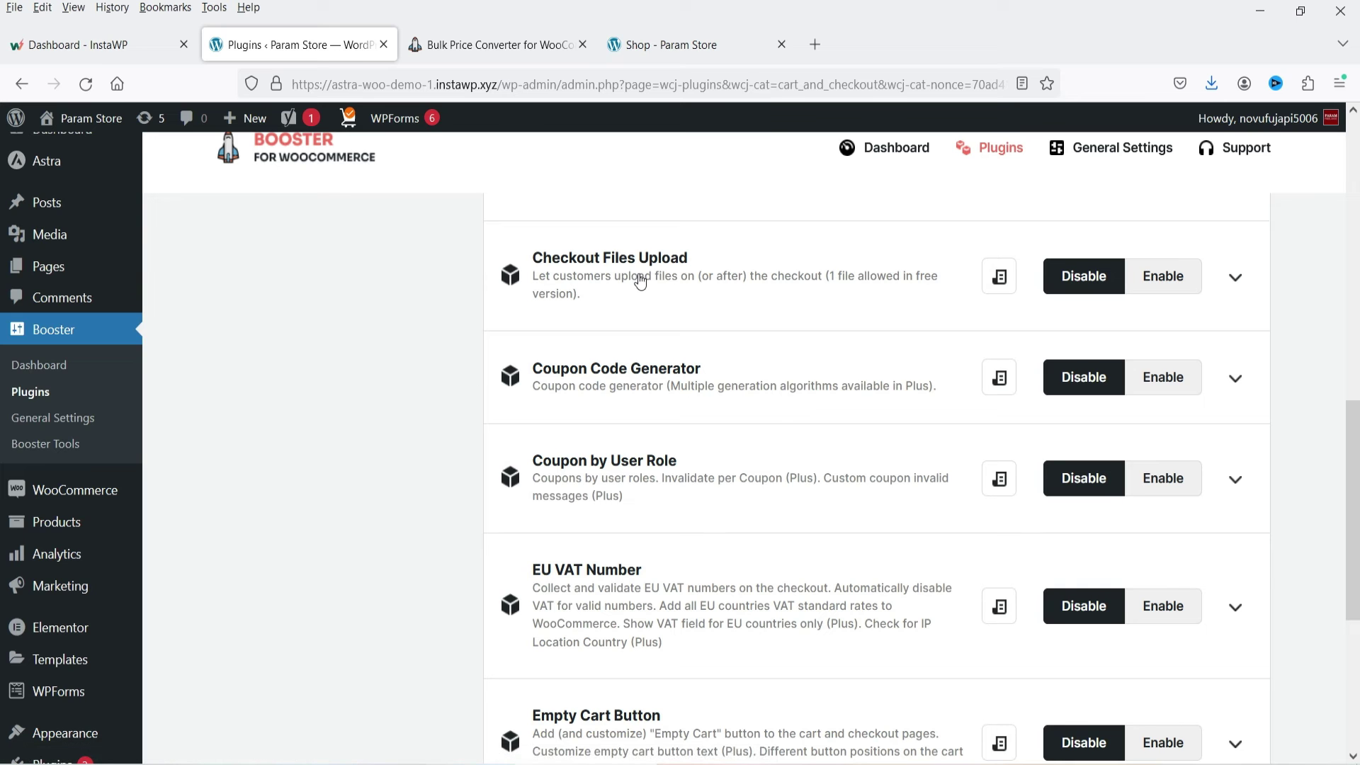
{"action": "scroll", "coordinate": [626, 464], "scroll_direction": "down", "scroll_amount": 4}
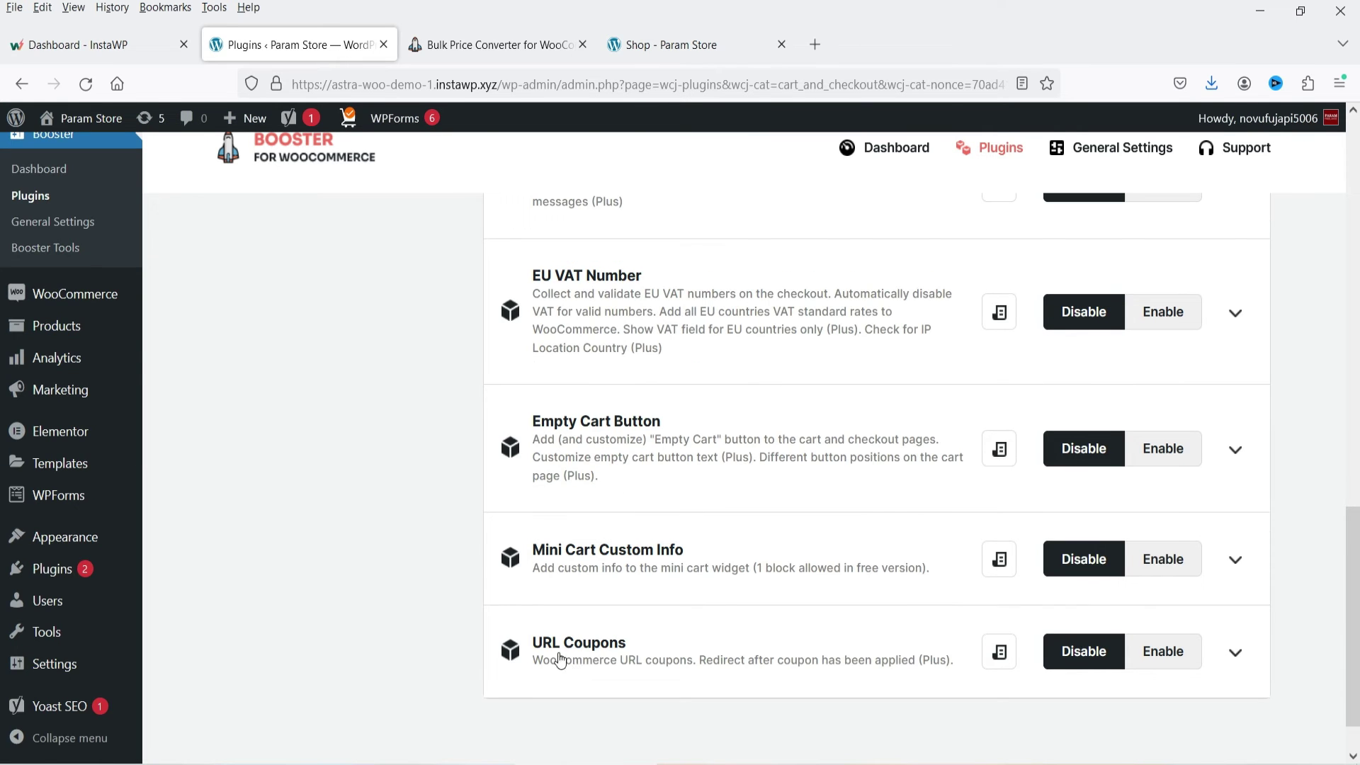
Show the Payment Gateways category and review its modules, from Custom Gateways through Gateways per Product or Category
{"action": "scroll", "coordinate": [559, 660], "scroll_direction": "up", "scroll_amount": 15}
{"action": "left_click", "coordinate": [319, 247]}
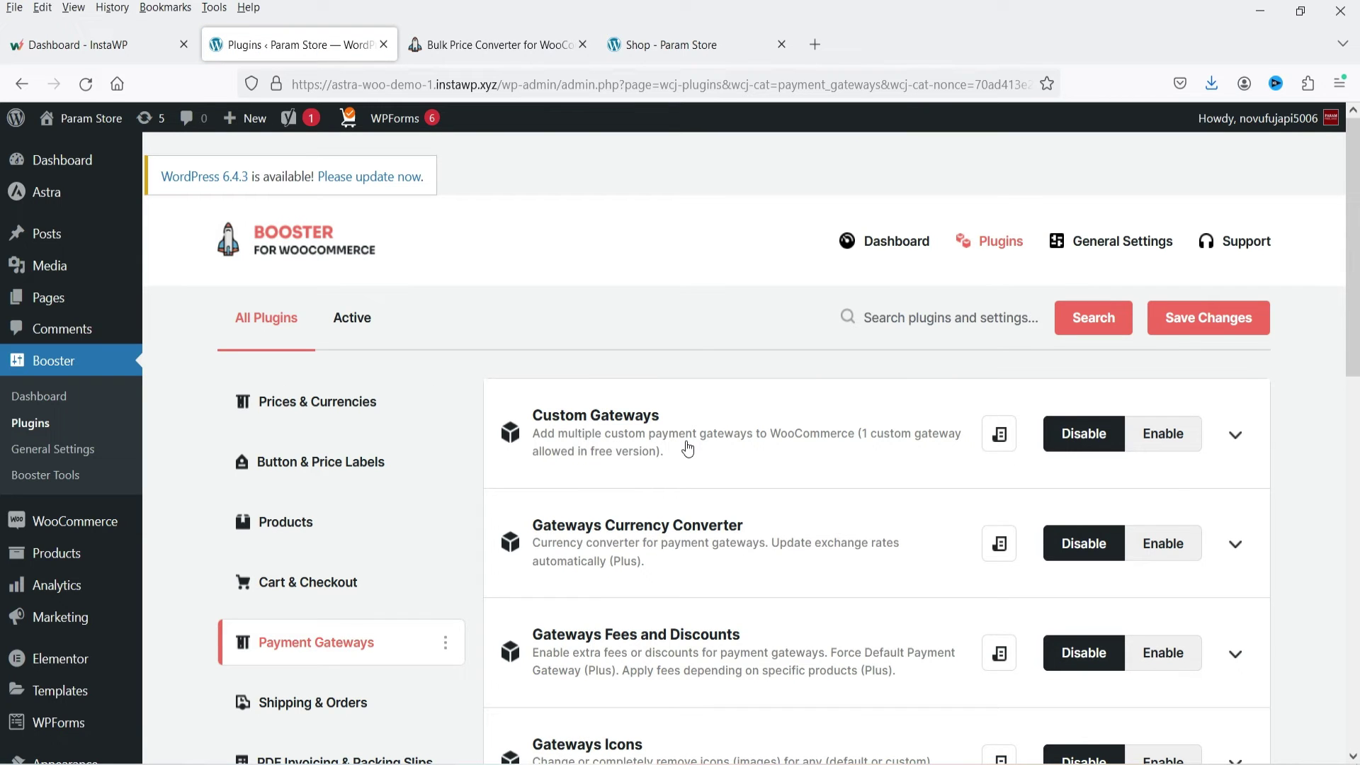
{"action": "scroll", "coordinate": [674, 431], "scroll_direction": "down", "scroll_amount": 4}
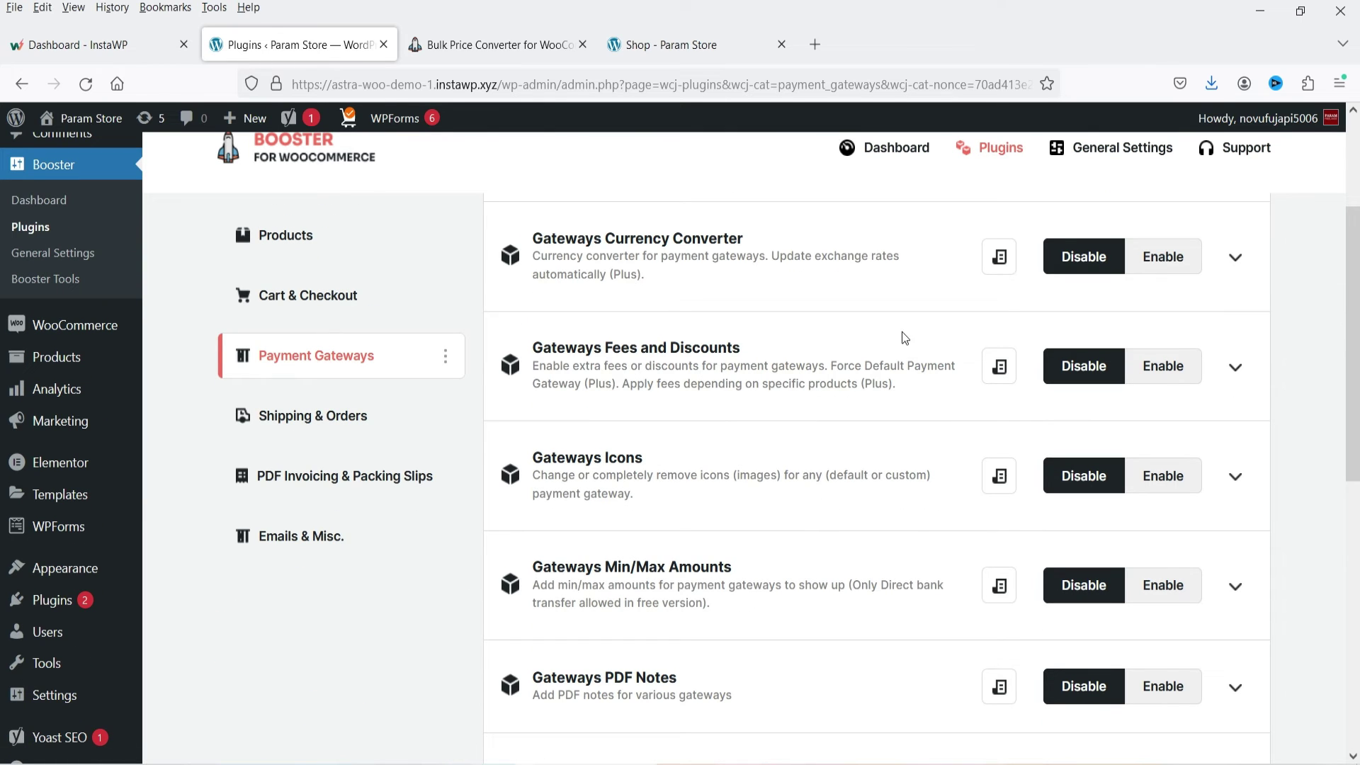
{"action": "scroll", "coordinate": [854, 422], "scroll_direction": "up", "scroll_amount": 4}
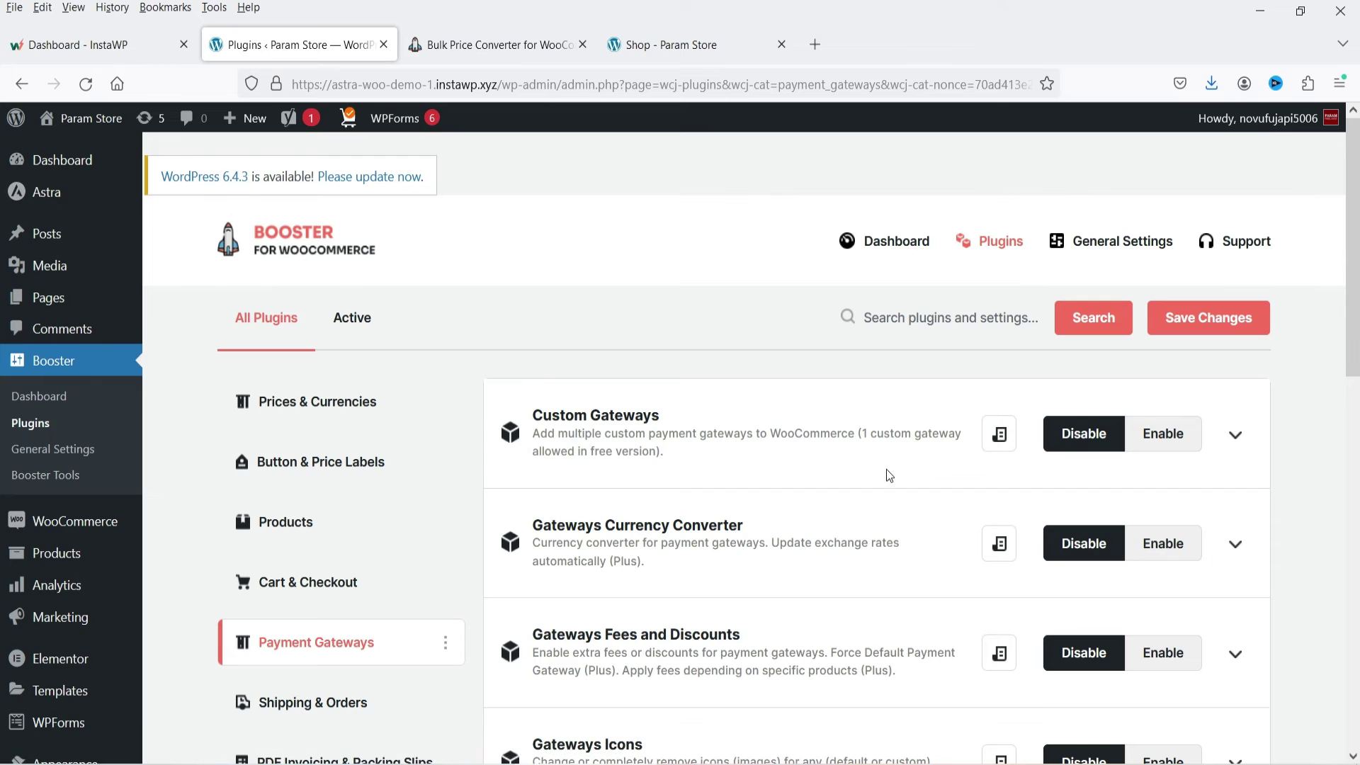
{"action": "scroll", "coordinate": [804, 450], "scroll_direction": "down", "scroll_amount": 5}
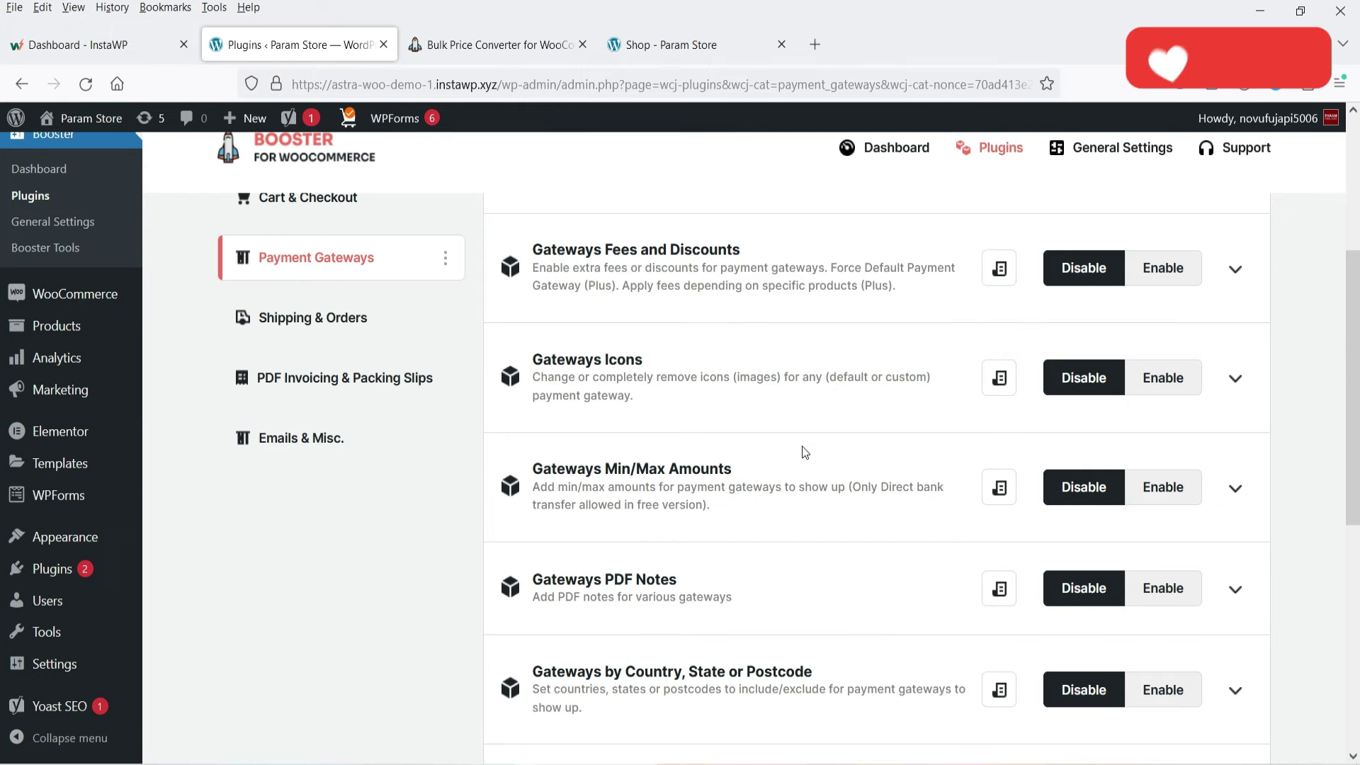
{"action": "scroll", "coordinate": [799, 452], "scroll_direction": "down", "scroll_amount": 4}
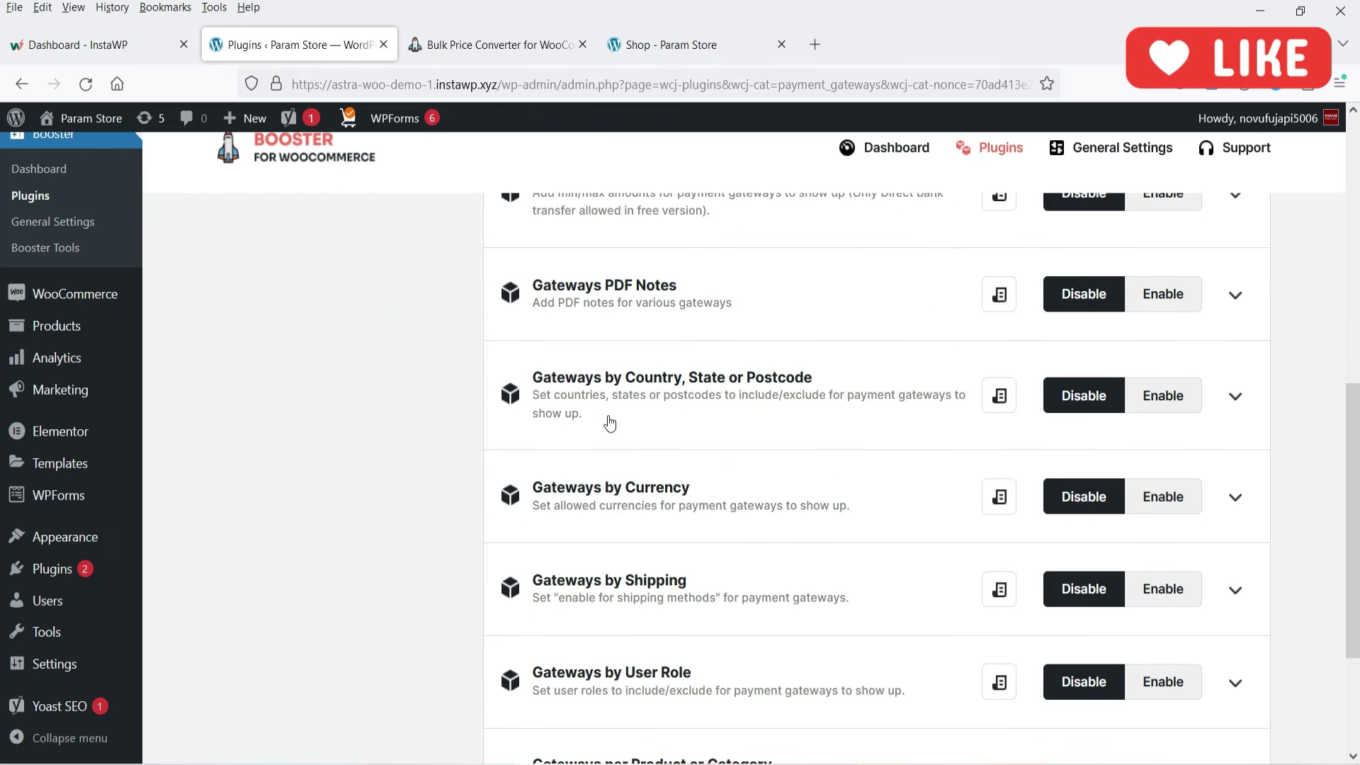
{"action": "scroll", "coordinate": [733, 435], "scroll_direction": "down", "scroll_amount": 1}
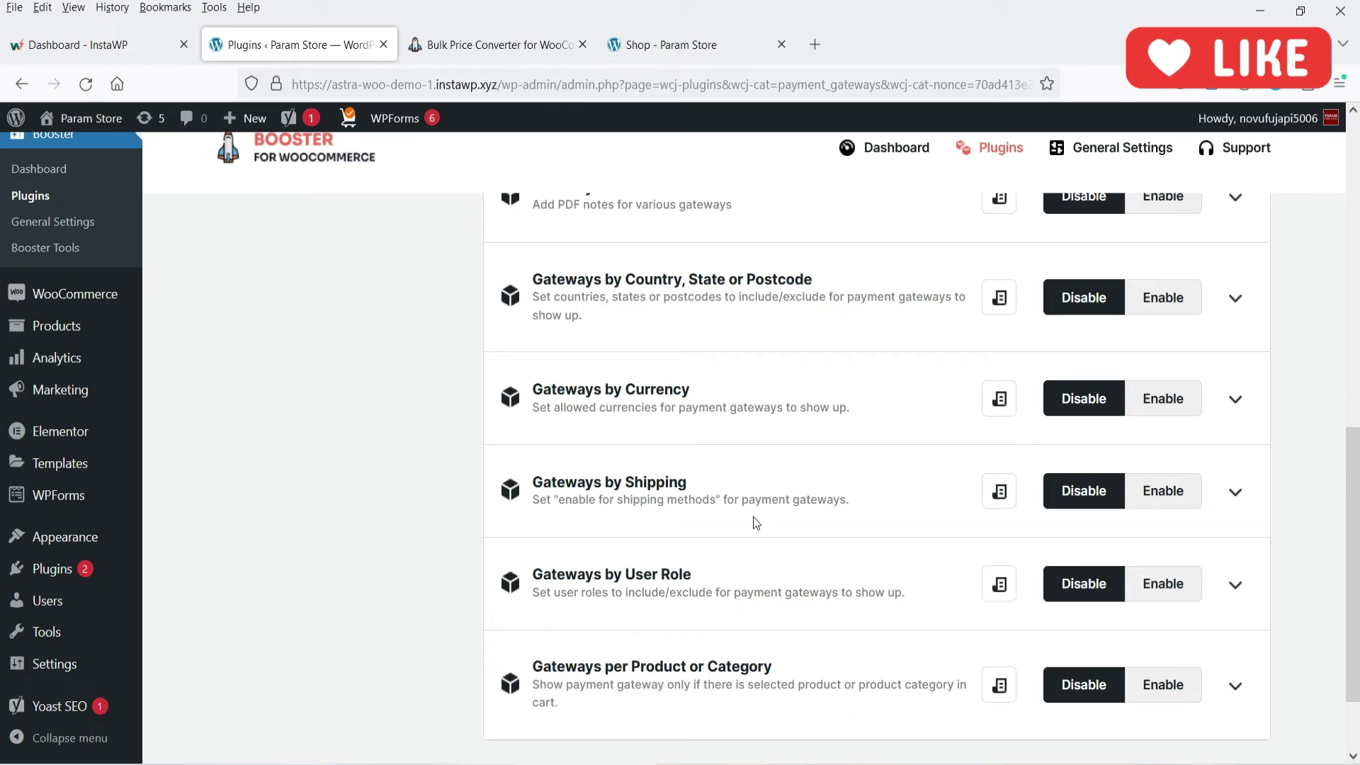
{"action": "scroll", "coordinate": [786, 595], "scroll_direction": "down", "scroll_amount": 1}
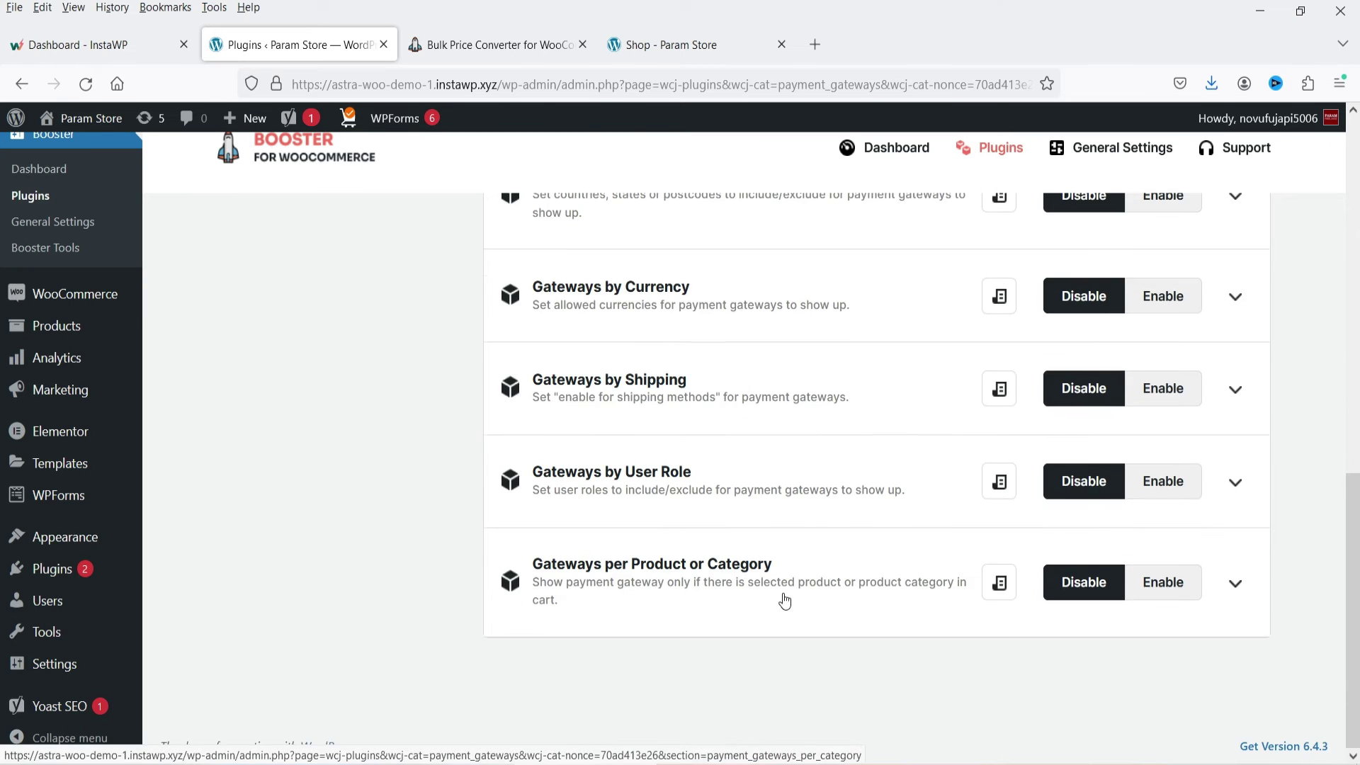
Show the Shipping & Orders category and review its modules, from Admin Orders List through Shipping Time
{"action": "scroll", "coordinate": [269, 542], "scroll_direction": "up", "scroll_amount": 10}
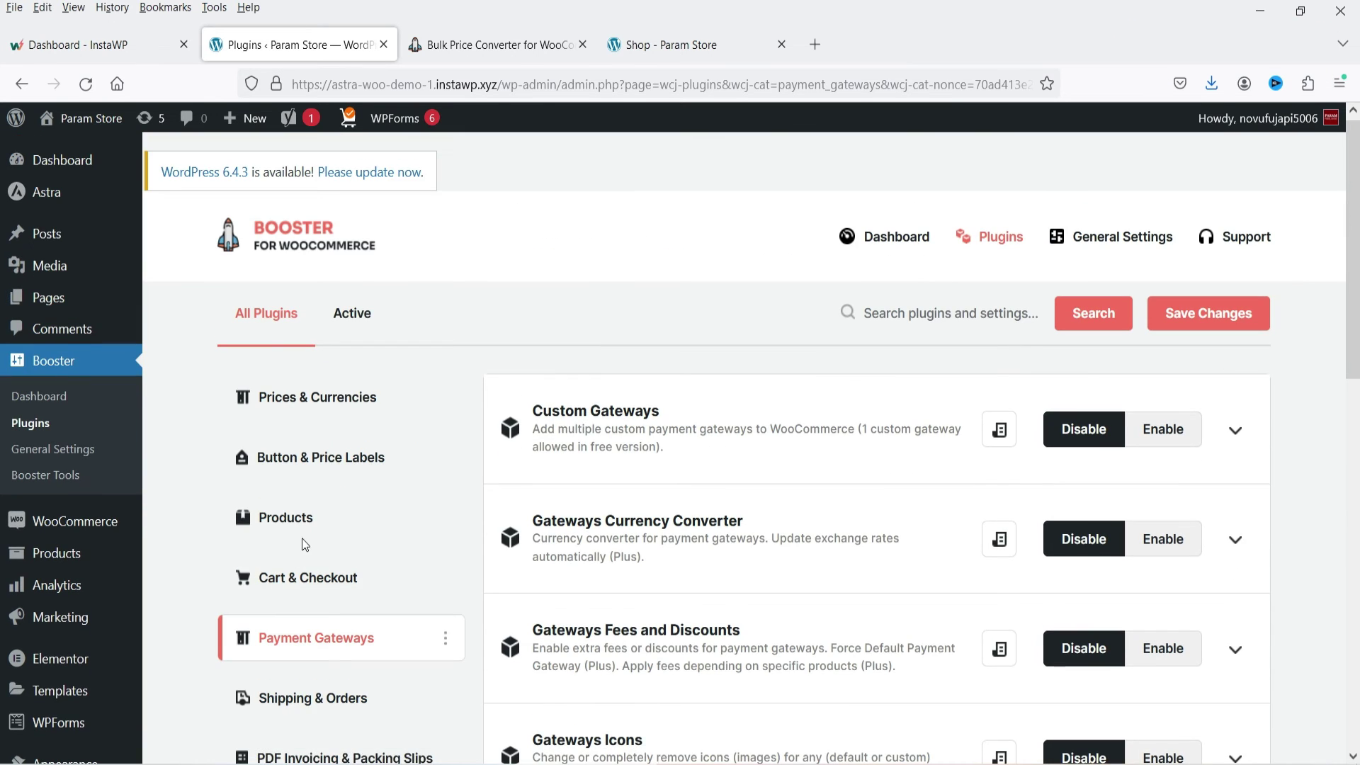
{"action": "scroll", "coordinate": [303, 549], "scroll_direction": "down", "scroll_amount": 2}
{"action": "left_click", "coordinate": [305, 510]}
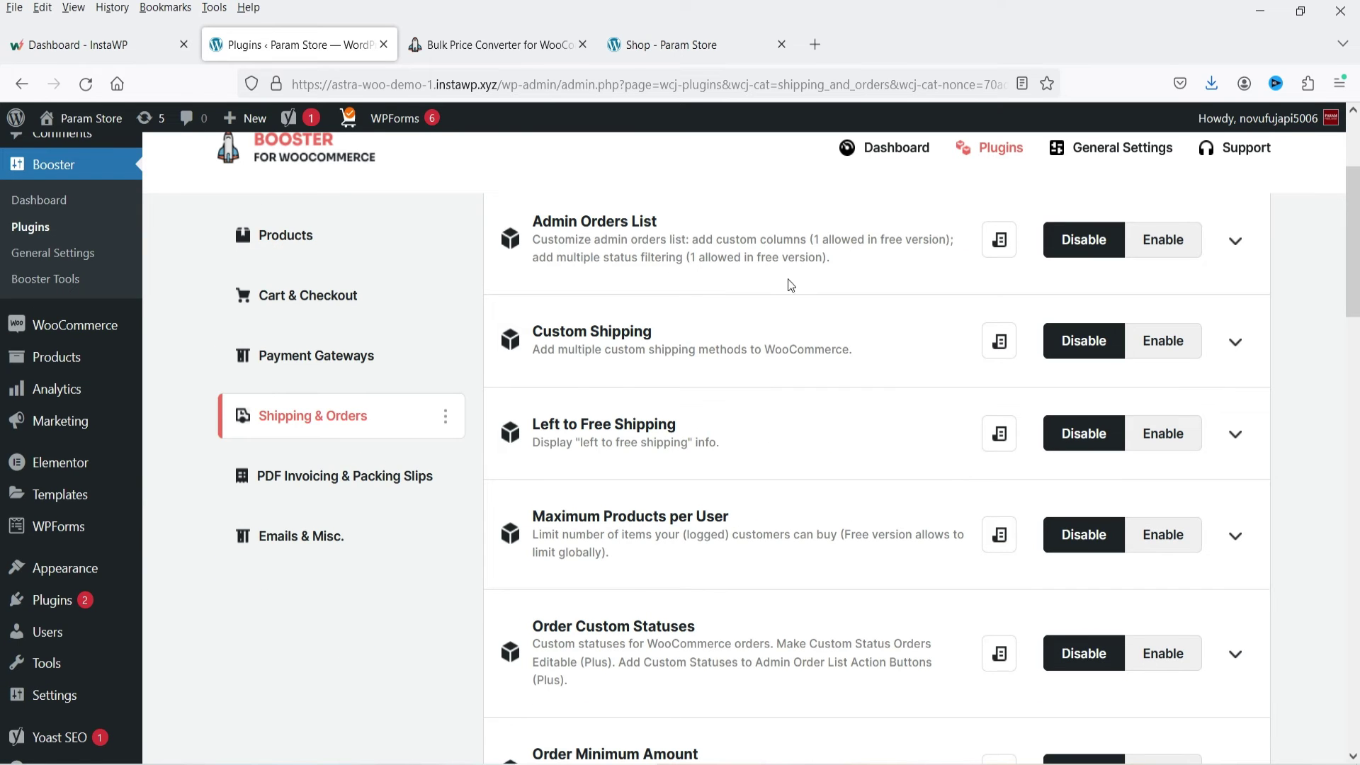
{"action": "scroll", "coordinate": [663, 394], "scroll_direction": "down", "scroll_amount": 2}
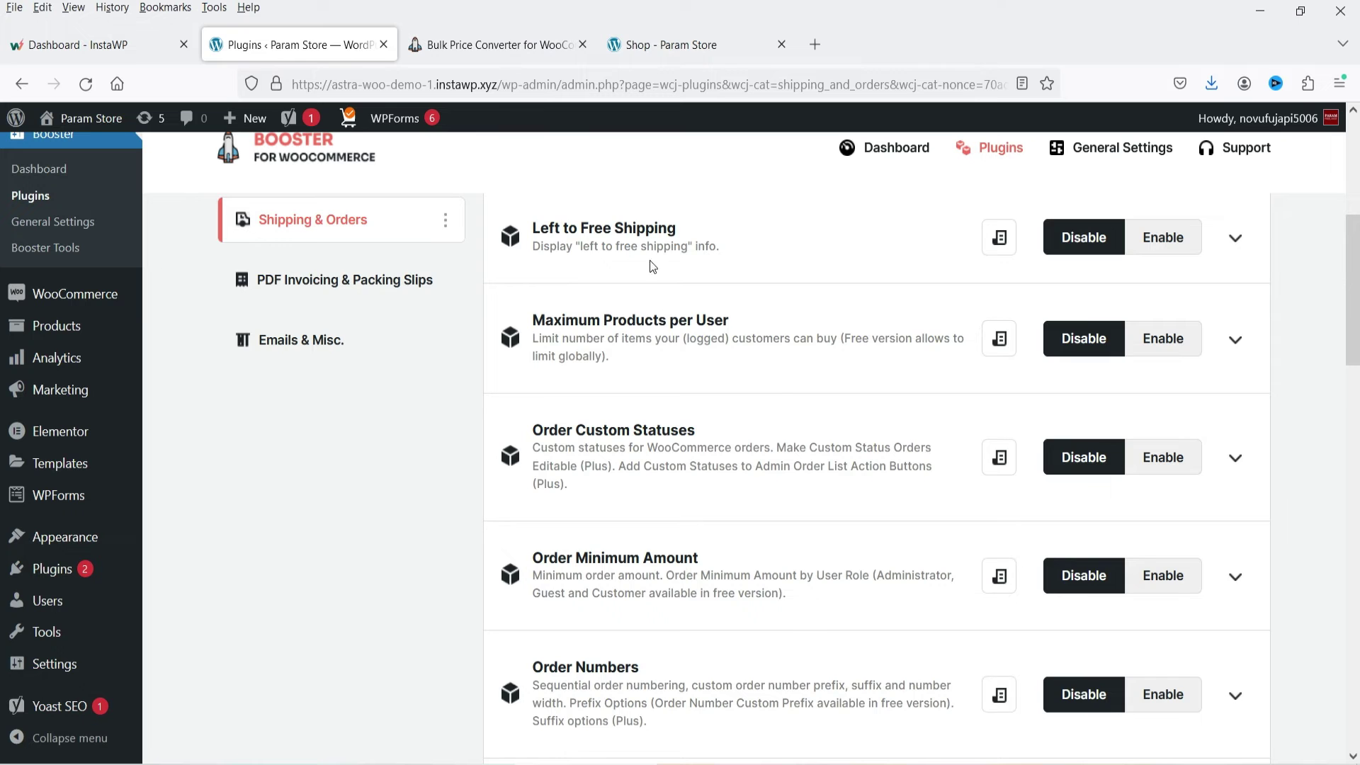
{"action": "scroll", "coordinate": [776, 378], "scroll_direction": "down", "scroll_amount": 3}
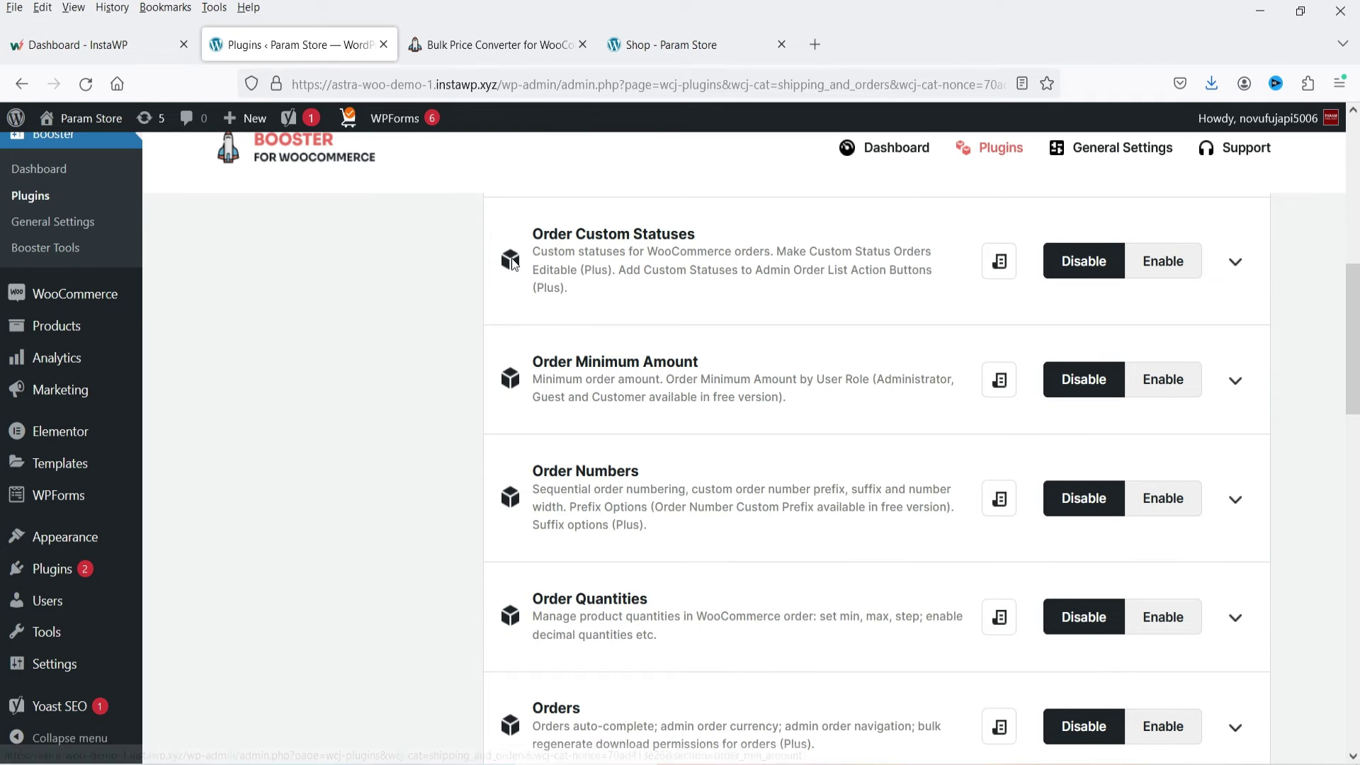
{"action": "scroll", "coordinate": [687, 435], "scroll_direction": "down", "scroll_amount": 4}
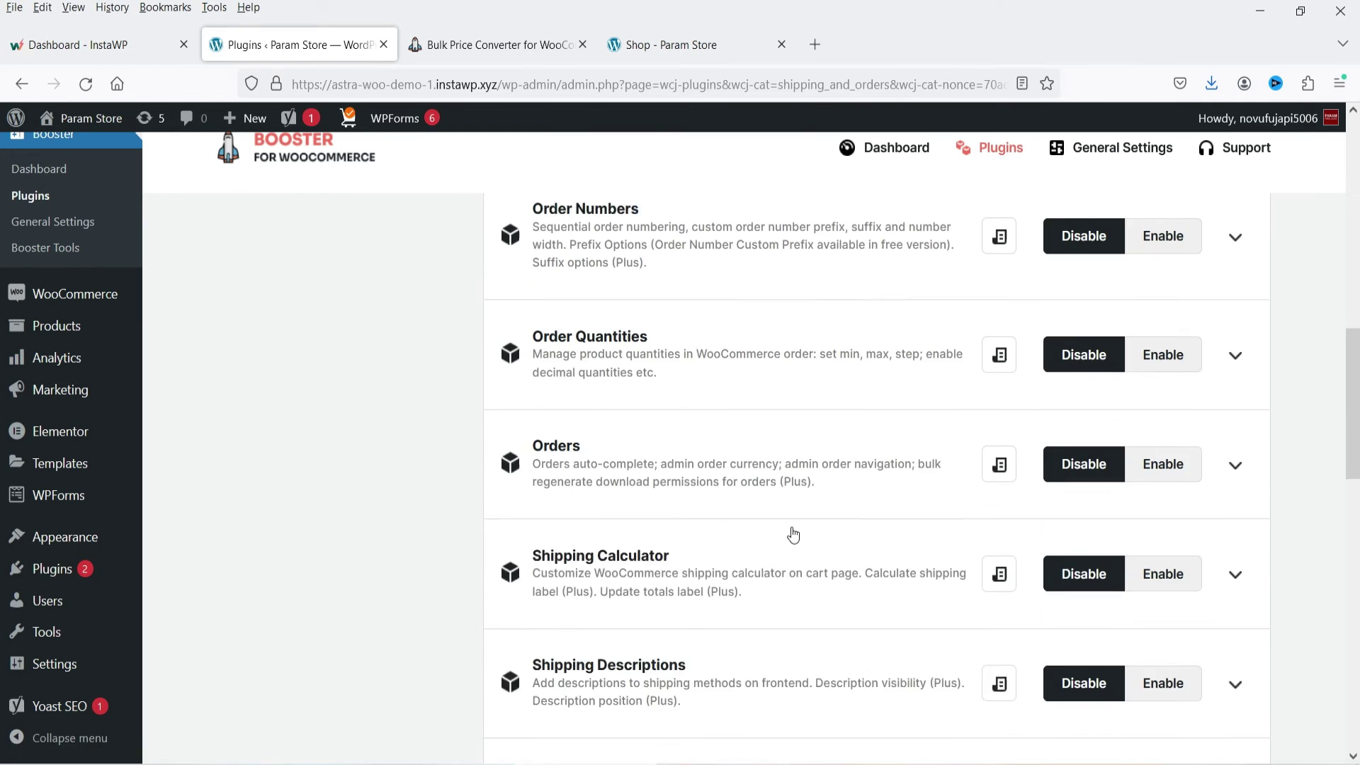
{"action": "scroll", "coordinate": [768, 465], "scroll_direction": "down", "scroll_amount": 4}
{"action": "scroll", "coordinate": [614, 416], "scroll_direction": "down", "scroll_amount": 3}
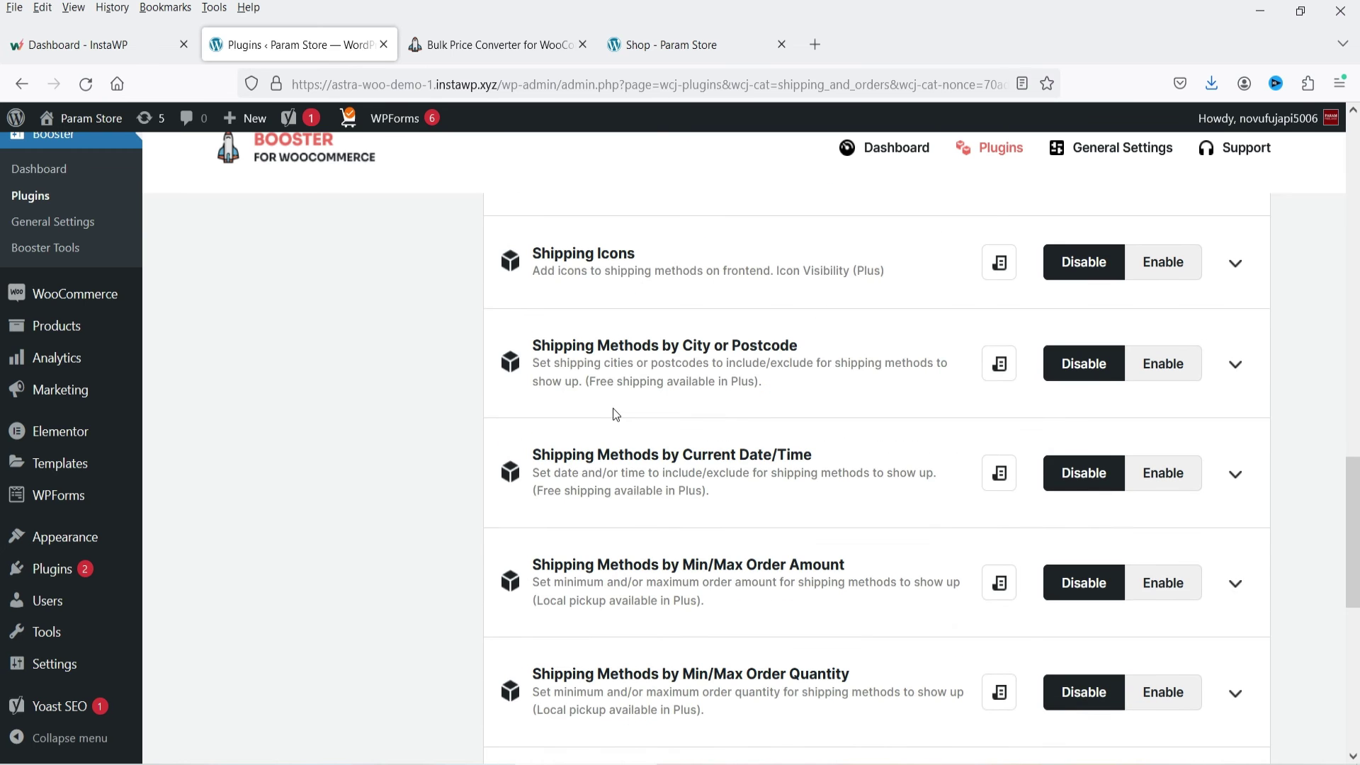
{"action": "scroll", "coordinate": [431, 497], "scroll_direction": "down", "scroll_amount": 7}
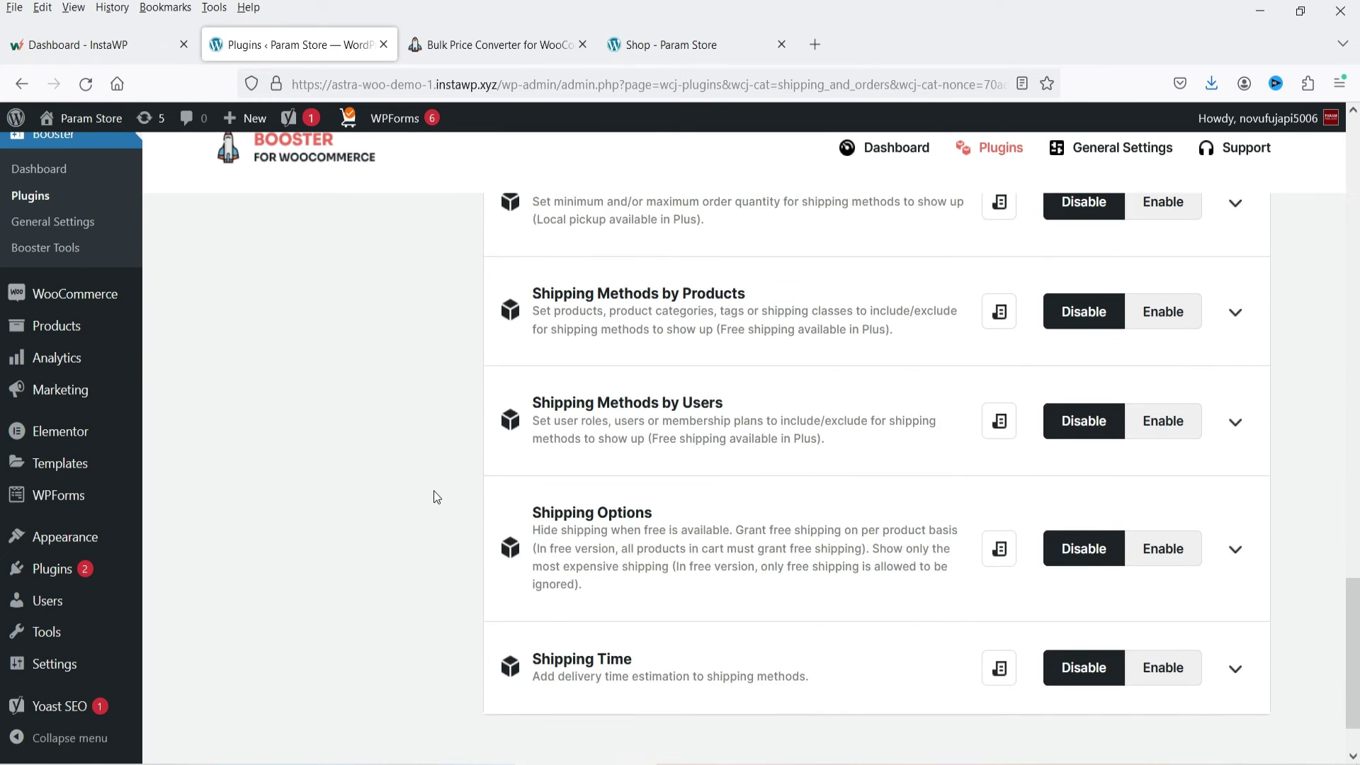
Show the PDF Invoicing & Packing Slips category, review its sections and expand the General settings
{"action": "scroll", "coordinate": [351, 539], "scroll_direction": "up", "scroll_amount": 15}
{"action": "left_click", "coordinate": [372, 574]}
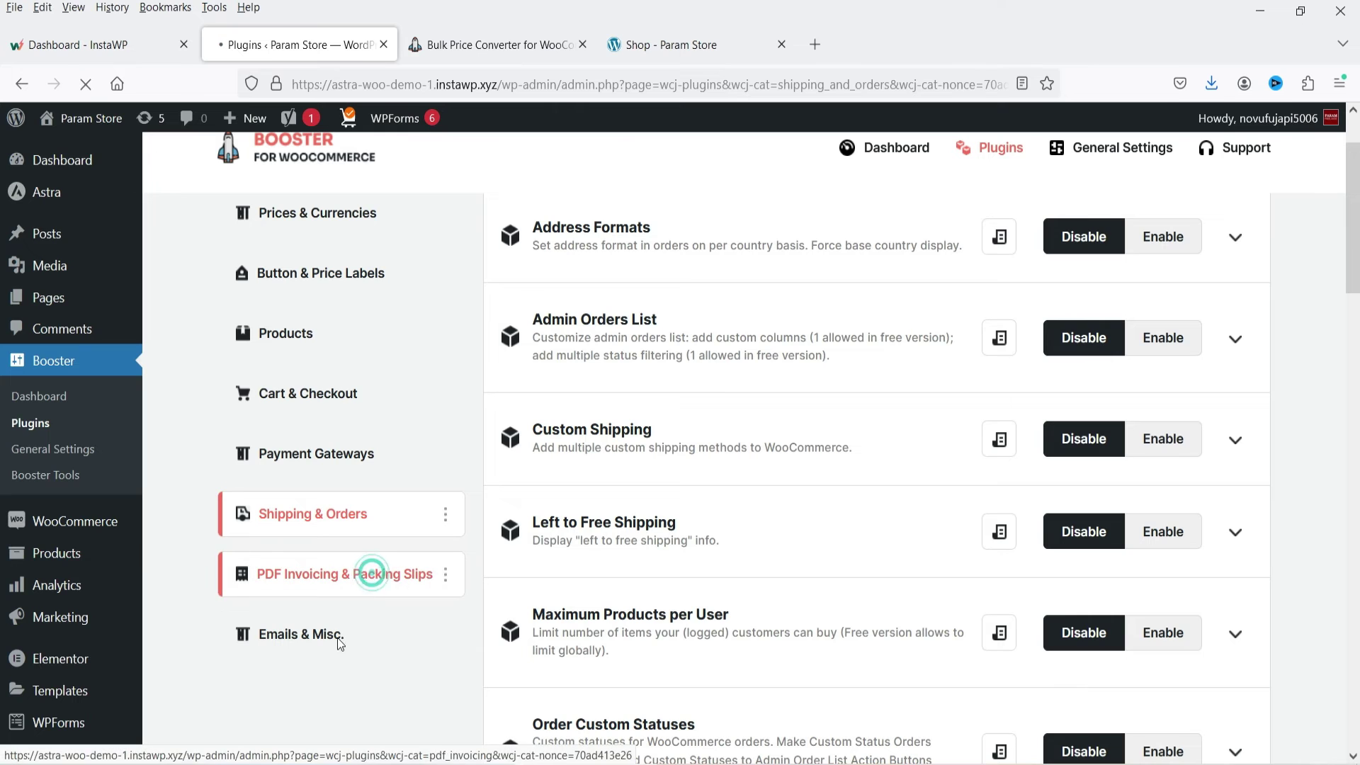
{"action": "scroll", "coordinate": [402, 507], "scroll_direction": "down", "scroll_amount": 1}
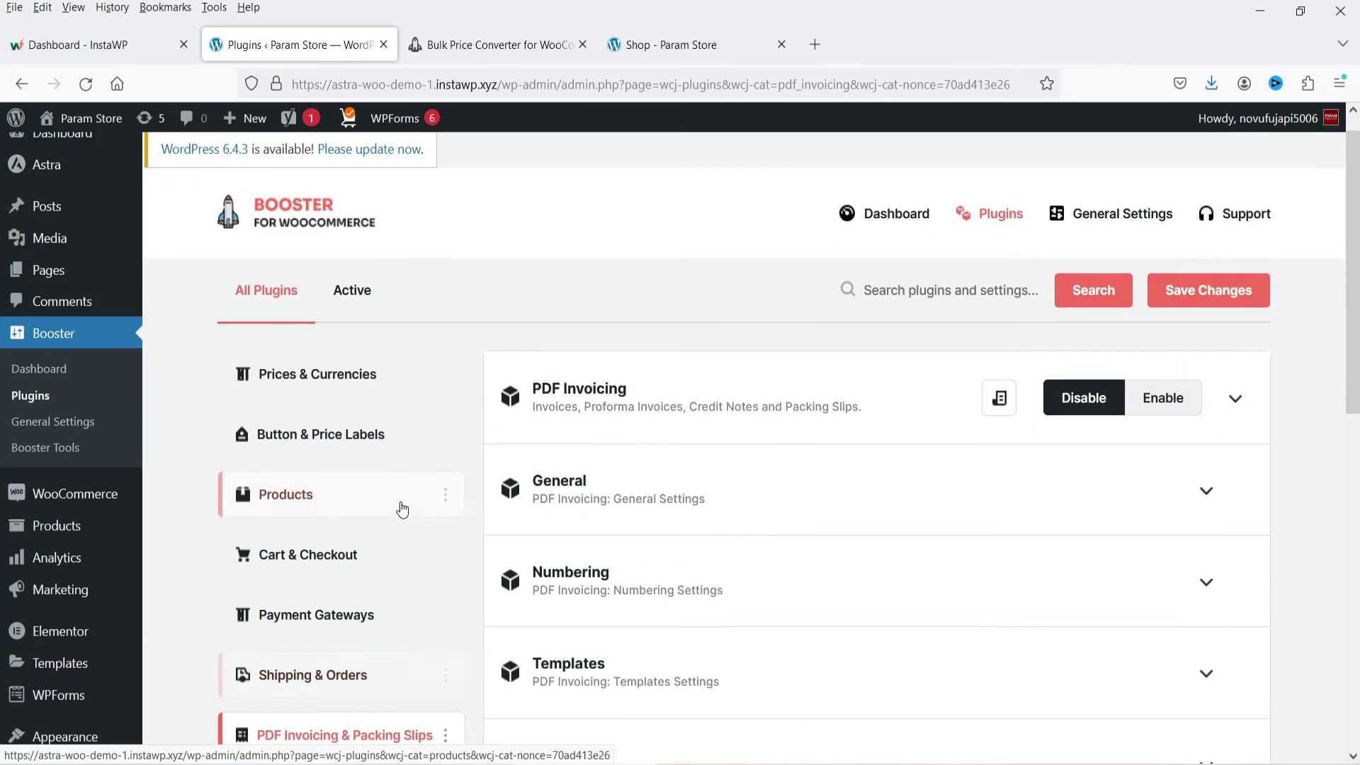
{"action": "scroll", "coordinate": [402, 507], "scroll_direction": "up", "scroll_amount": 1}
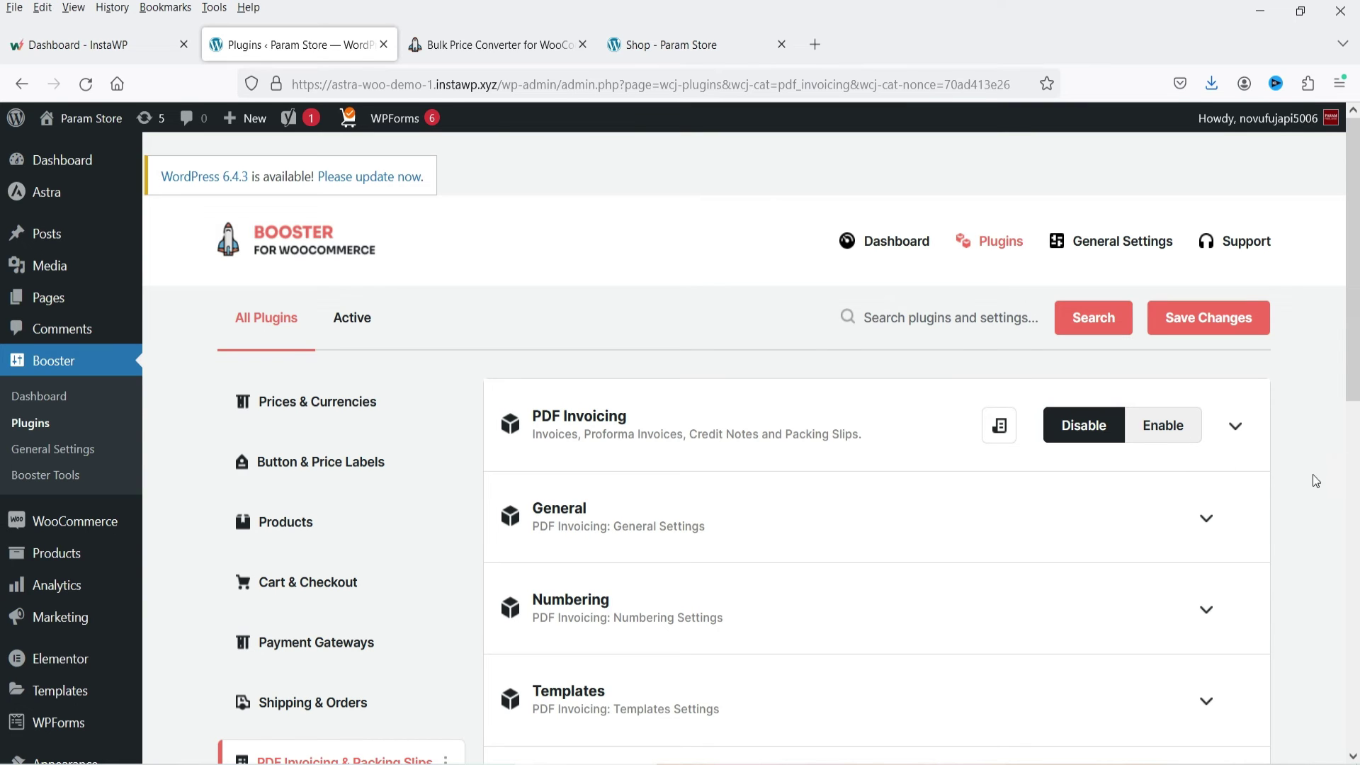
{"action": "scroll", "coordinate": [673, 471], "scroll_direction": "down", "scroll_amount": 3}
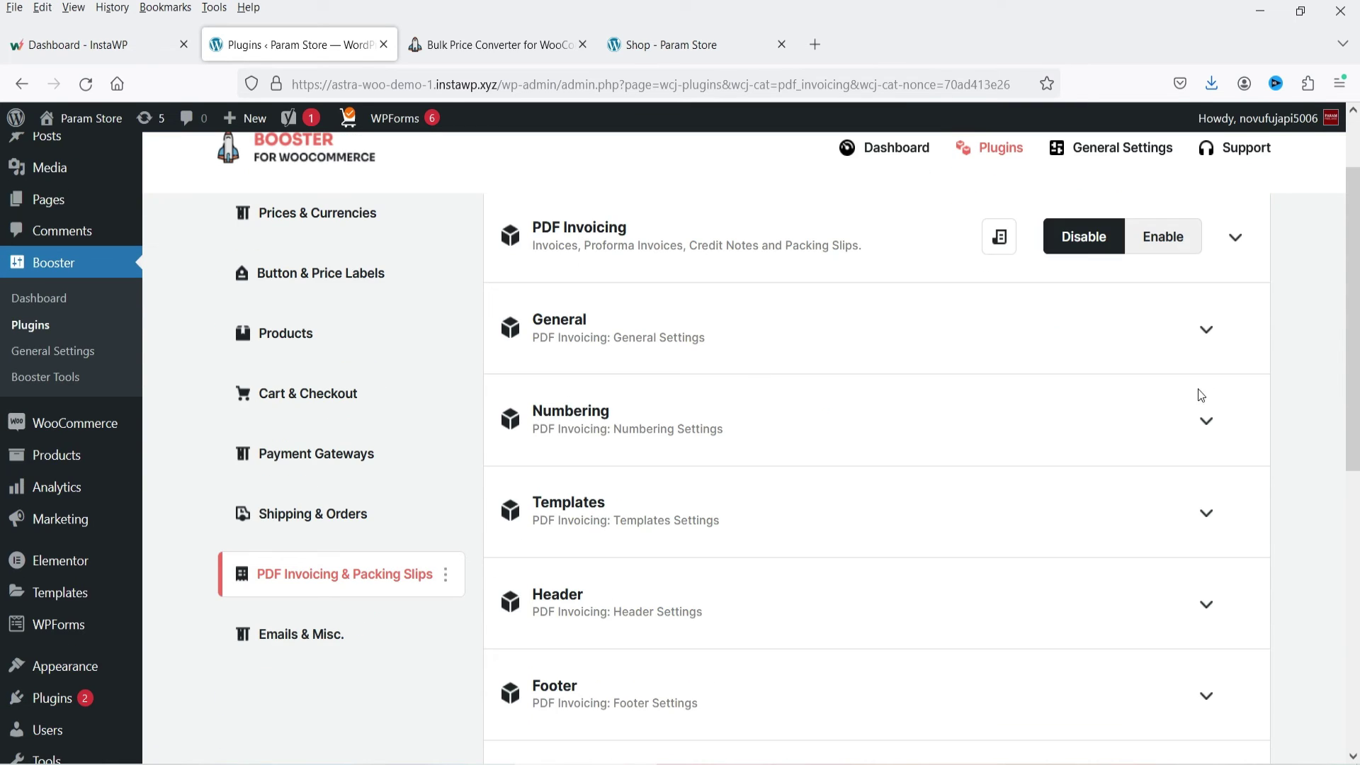
{"action": "left_click", "coordinate": [1210, 343]}
Enable the Admin Bar module in the Emails & Misc. category and save the changes
{"action": "left_click", "coordinate": [273, 537]}
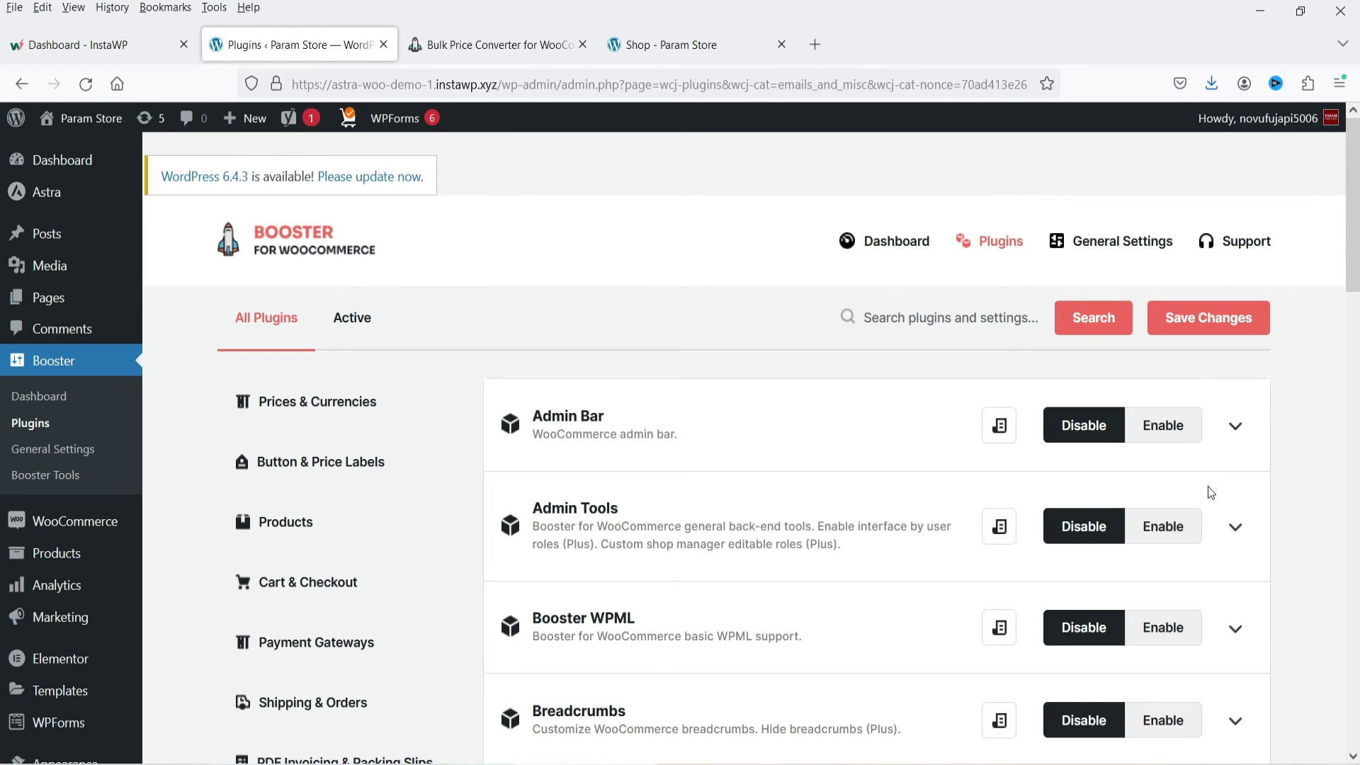
{"action": "left_click", "coordinate": [1169, 429]}
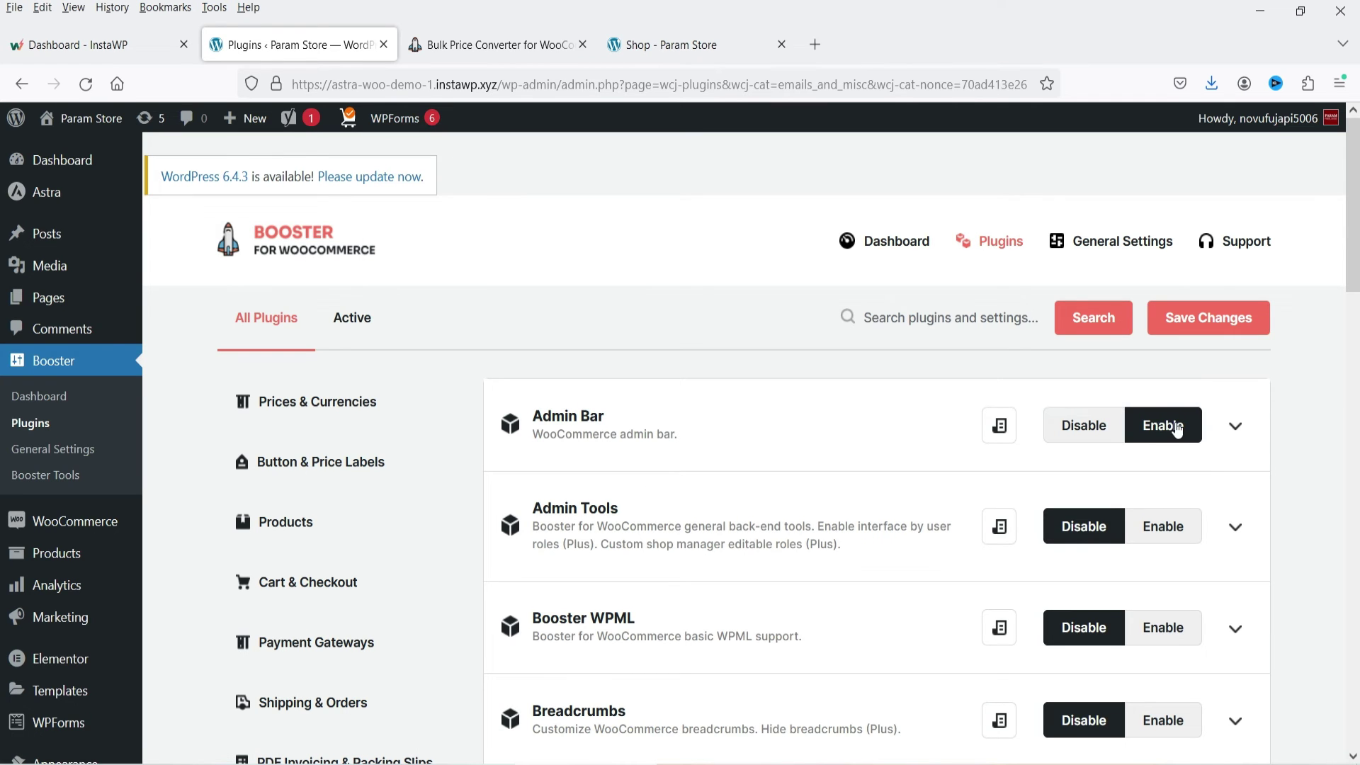
{"action": "left_click", "coordinate": [1205, 316]}
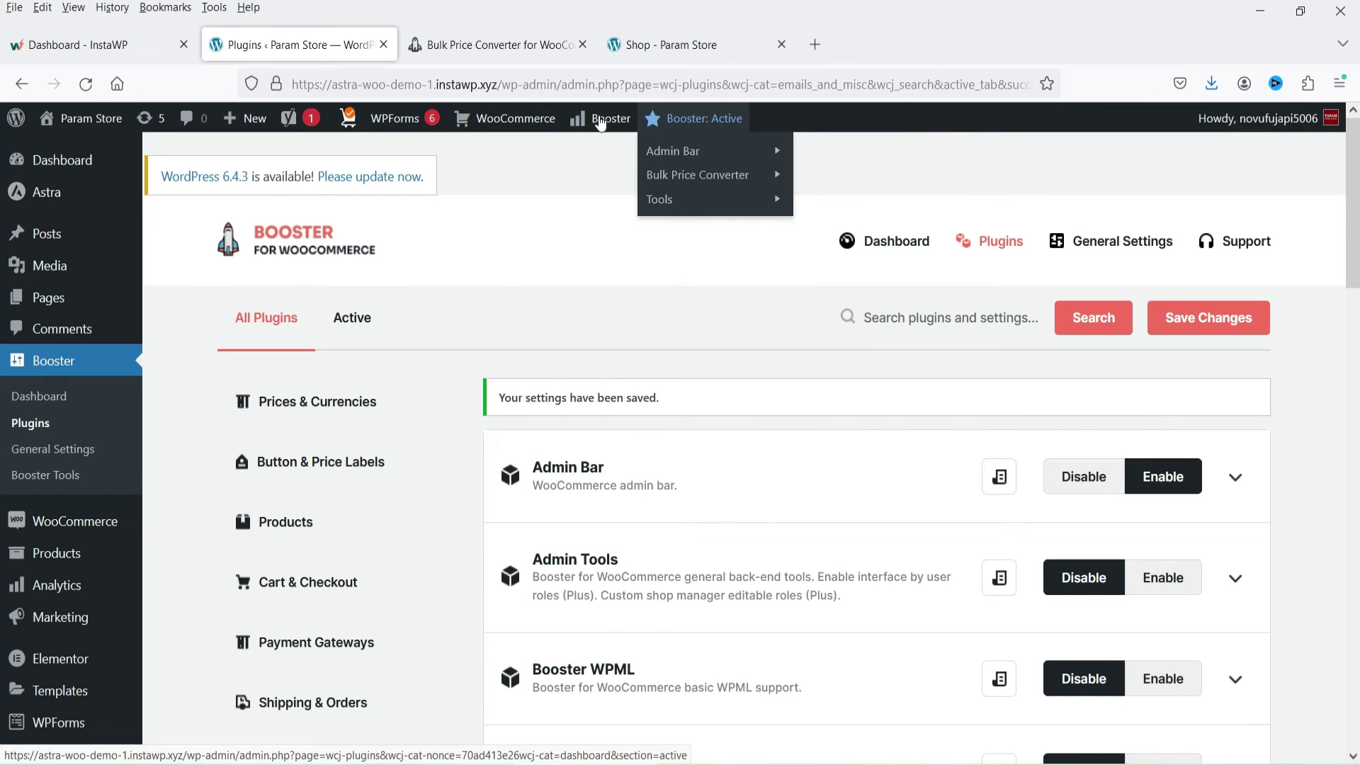
Look through the WooCommerce, Booster and Booster: Active menus in the WordPress admin bar
{"action": "mouse_move", "coordinate": [506, 120]}
{"action": "mouse_move", "coordinate": [531, 151]}
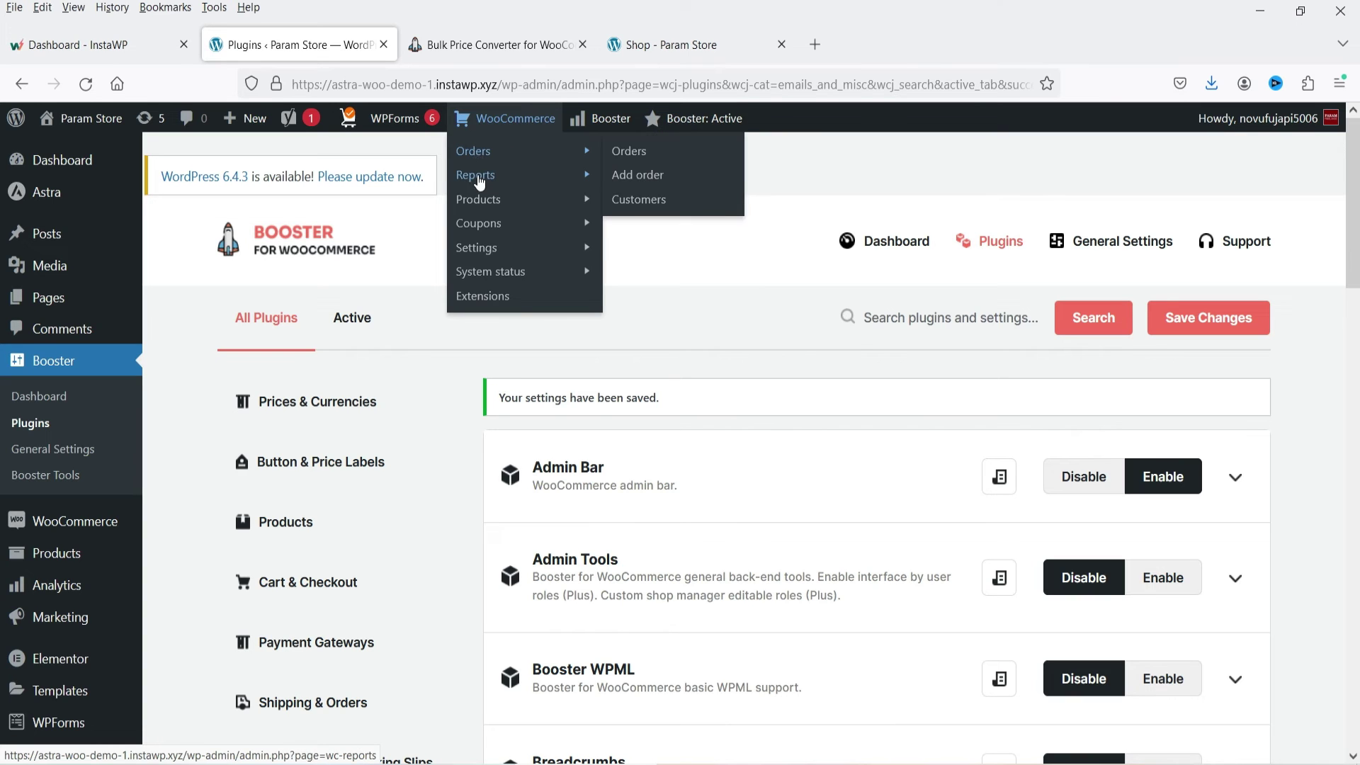
{"action": "mouse_move", "coordinate": [500, 228]}
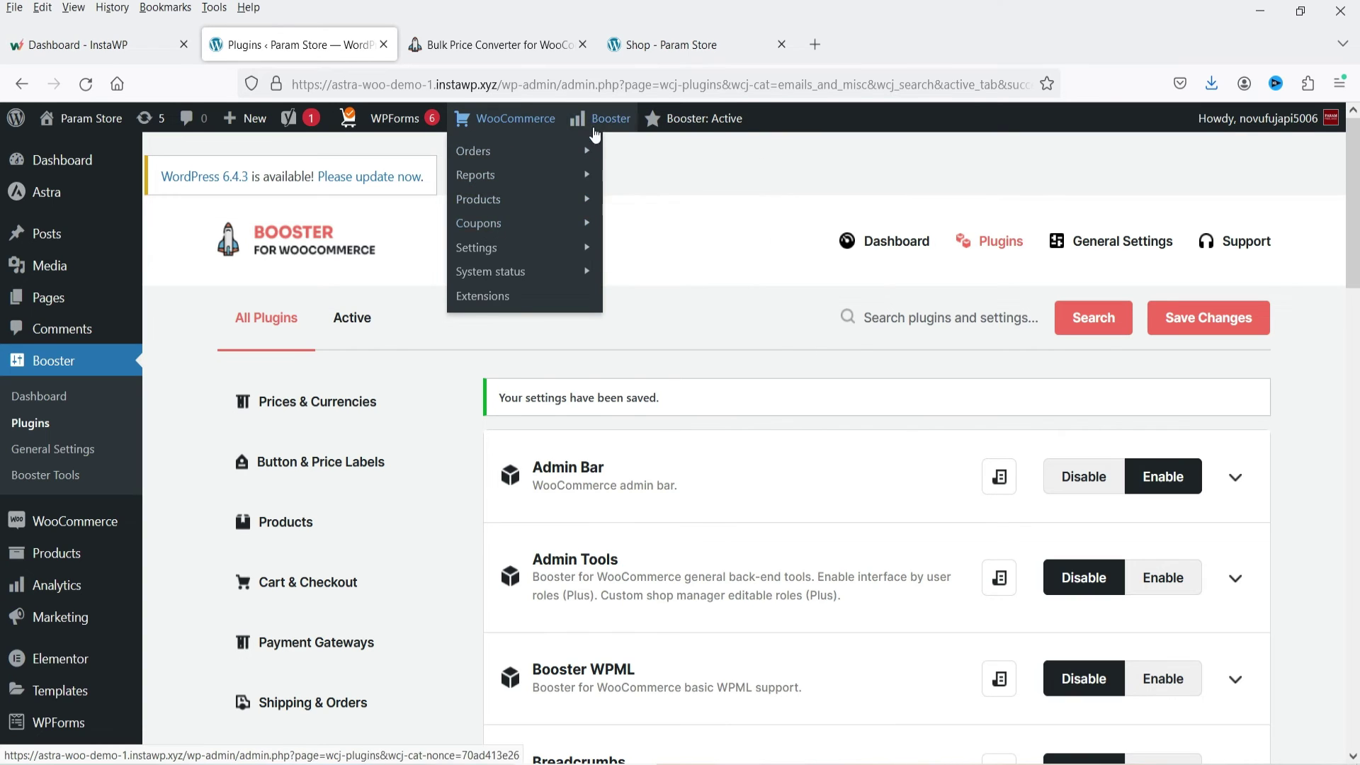
{"action": "mouse_move", "coordinate": [662, 122]}
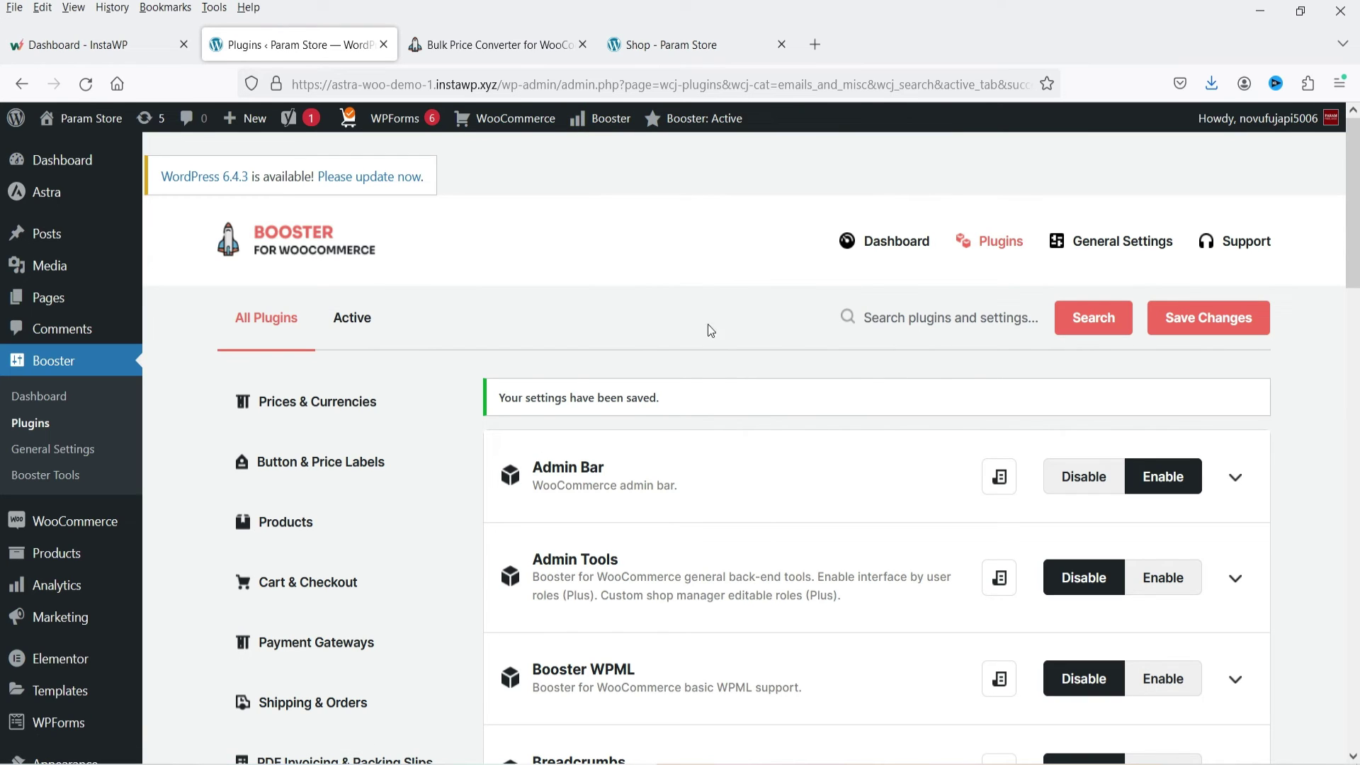
From the active modules, open the Admin Bar module's settings, disable the "Booster" Admin Bar option and save the changes
{"action": "left_click", "coordinate": [351, 339]}
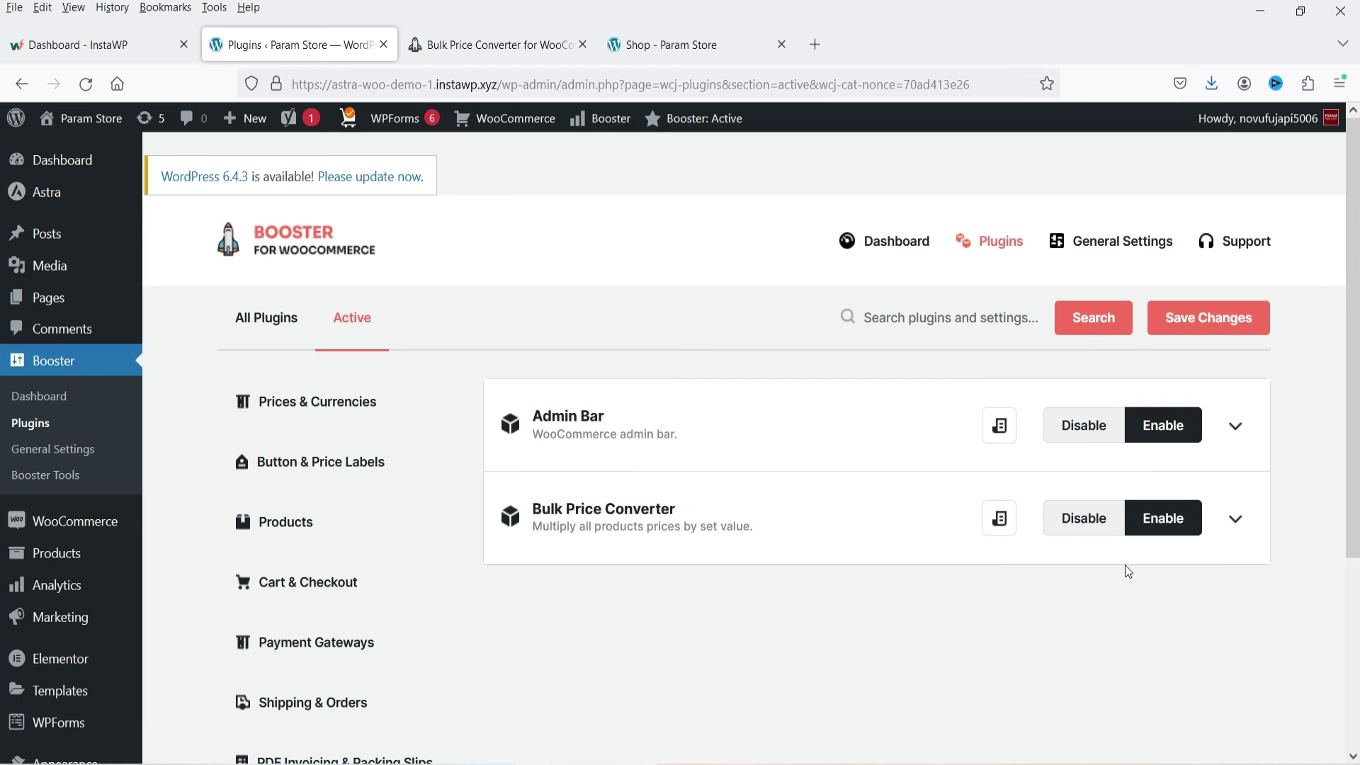
{"action": "left_click", "coordinate": [1236, 428]}
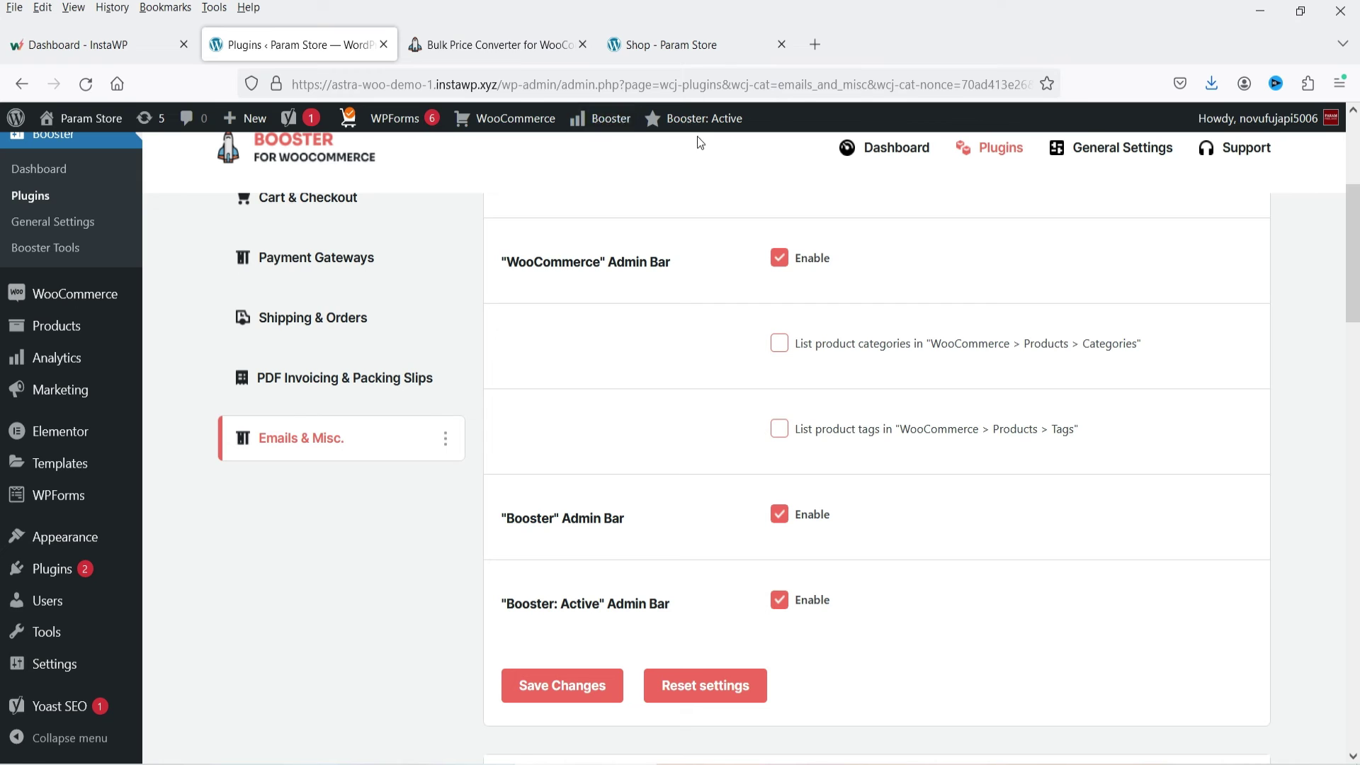
{"action": "left_click", "coordinate": [780, 513]}
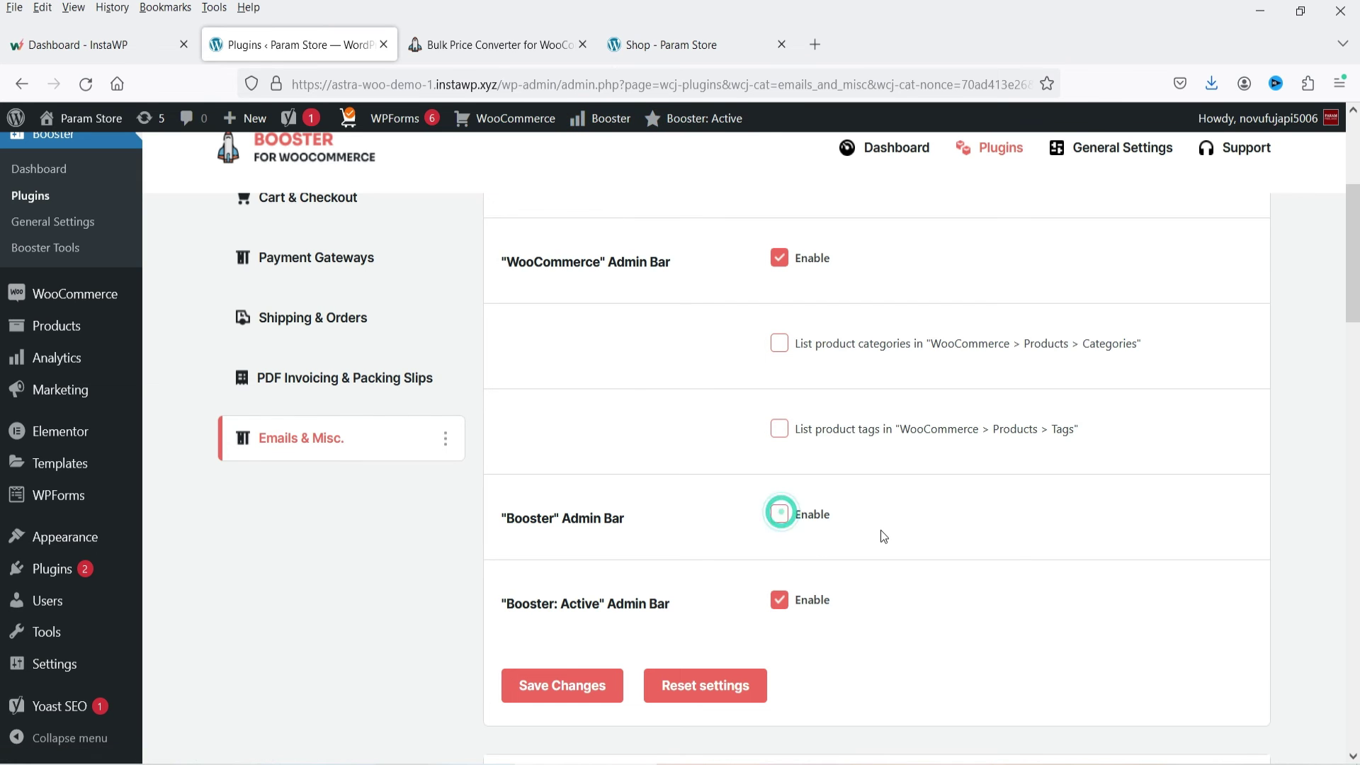
{"action": "left_click", "coordinate": [576, 686]}
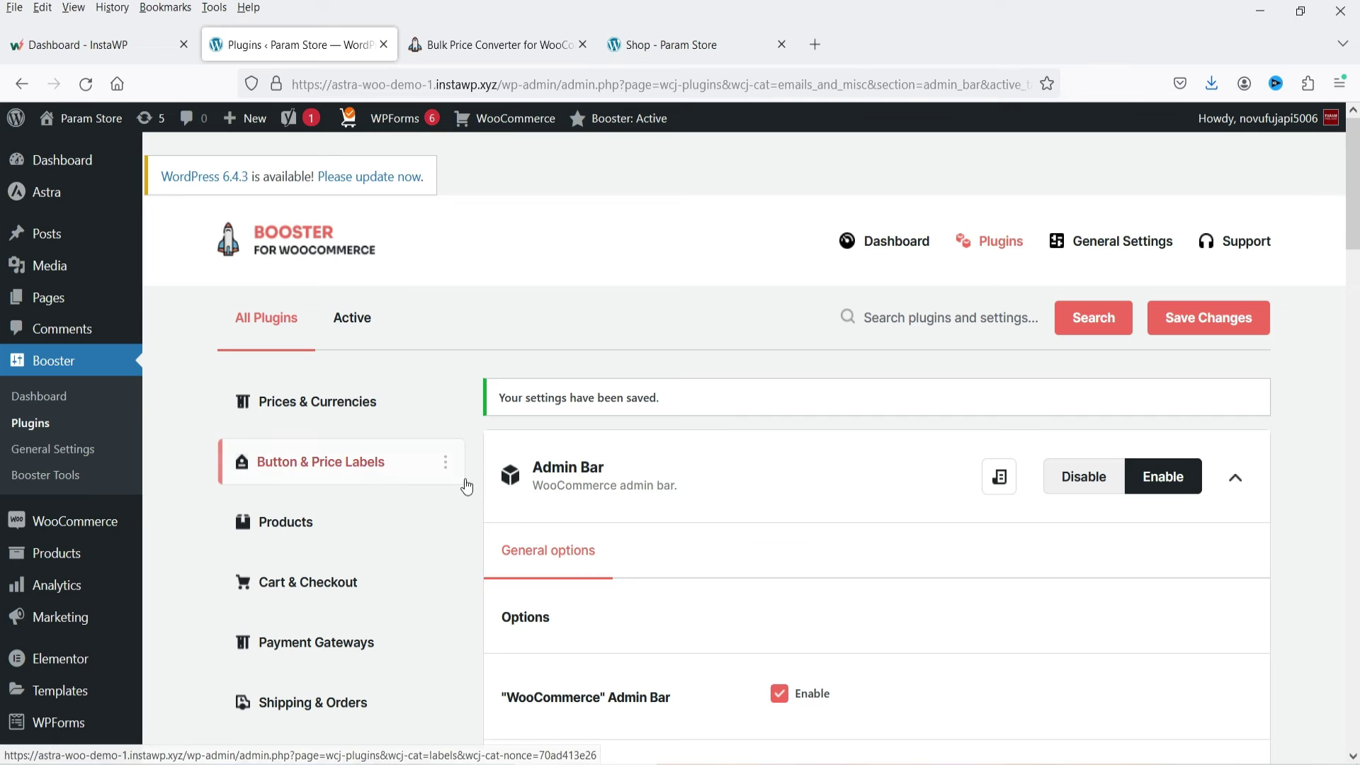
Install the booster-plus-for-woocommerce_7.1.5 zip file from the Desktop as an uploaded plugin and activate it
{"action": "scroll", "coordinate": [42, 454], "scroll_direction": "down", "scroll_amount": 4}
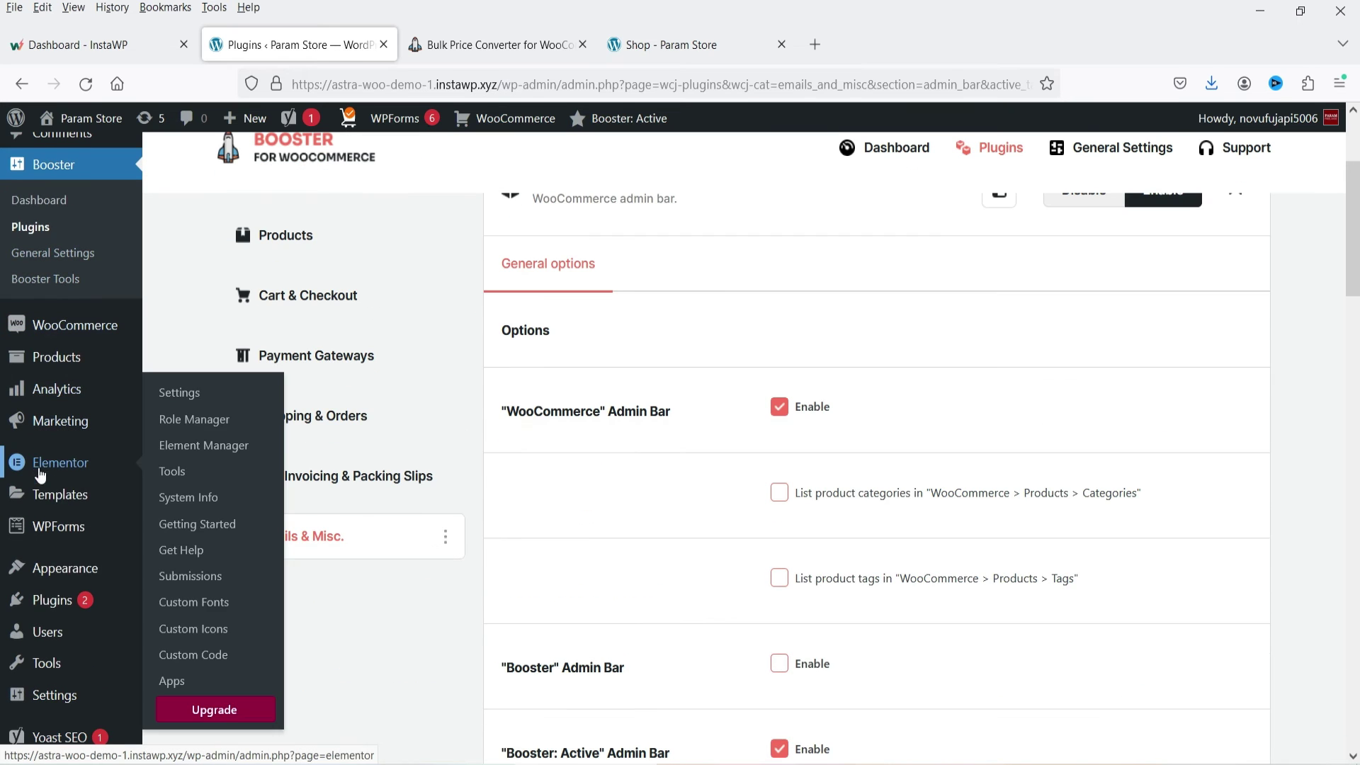
{"action": "mouse_move", "coordinate": [33, 603]}
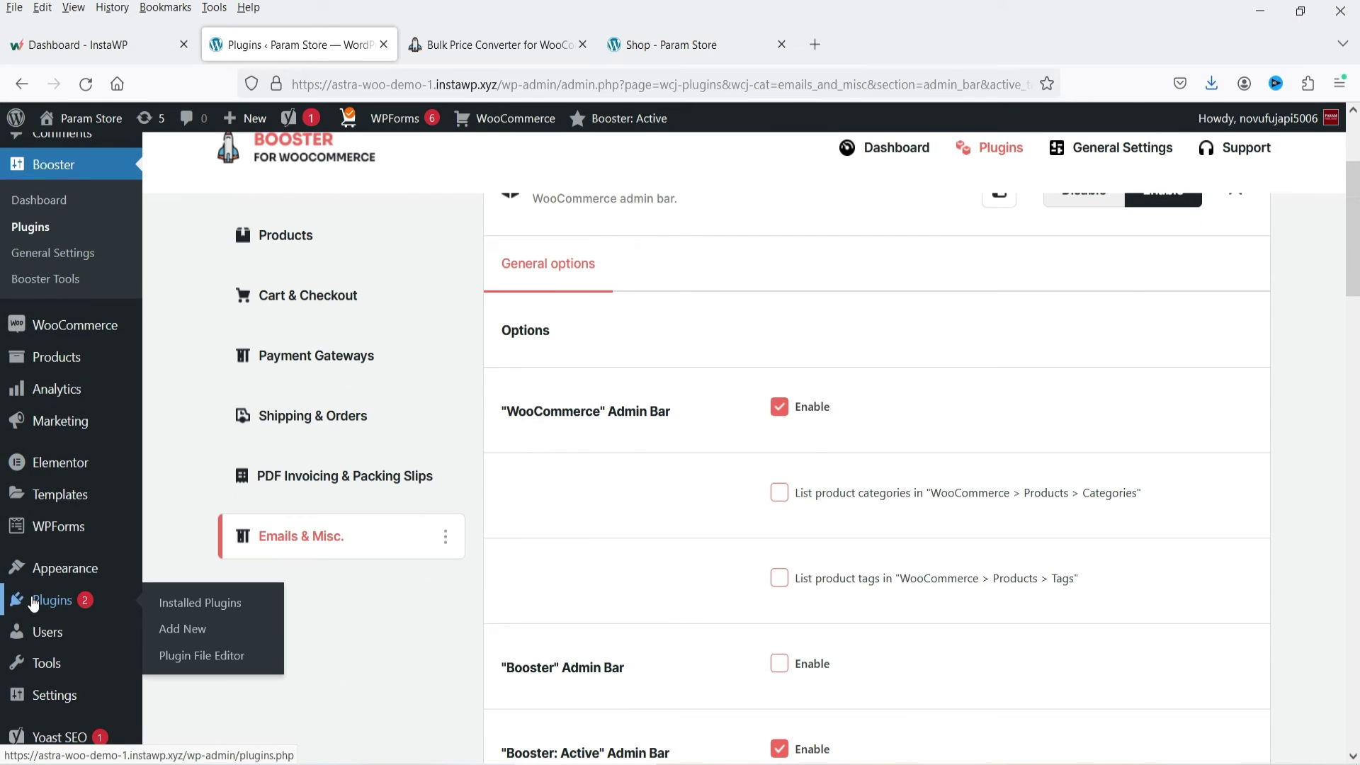
{"action": "left_click", "coordinate": [182, 629]}
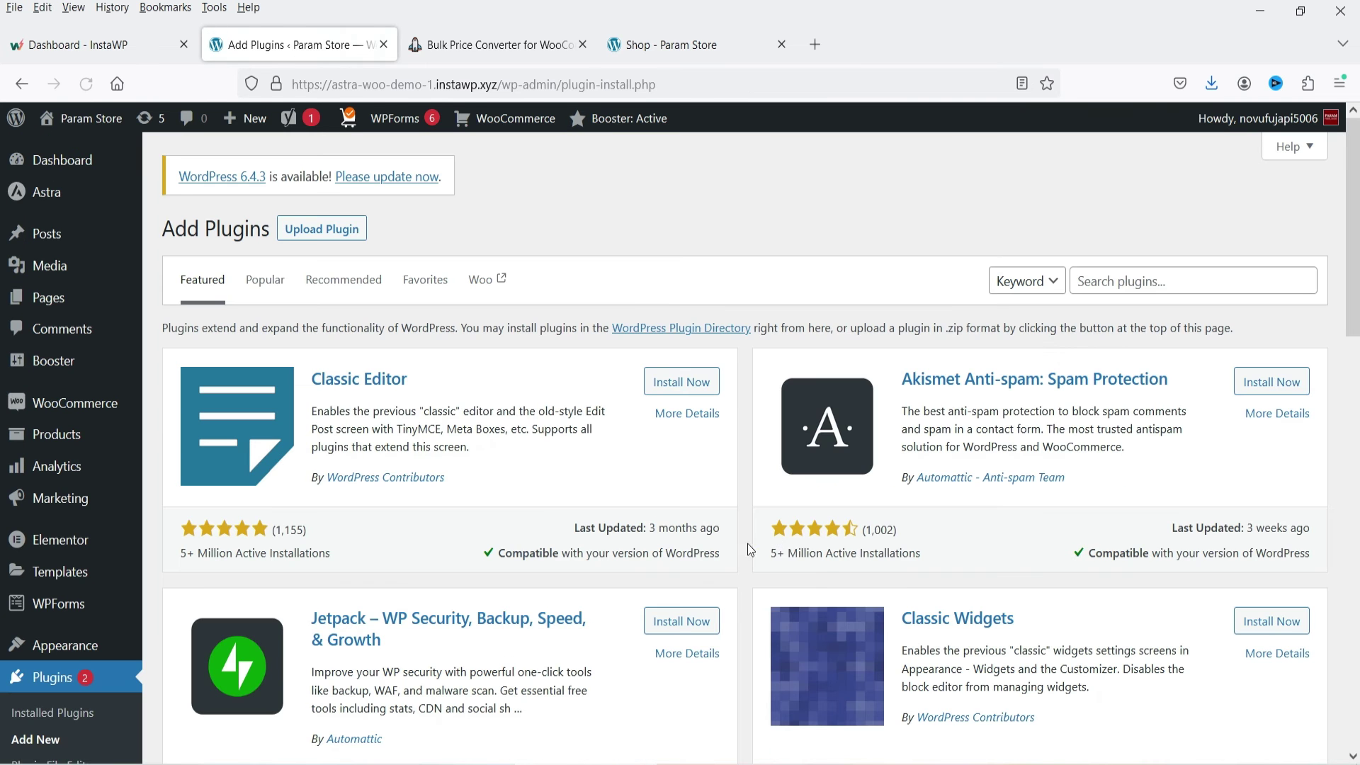
{"action": "left_click", "coordinate": [320, 229]}
{"action": "left_click", "coordinate": [628, 397]}
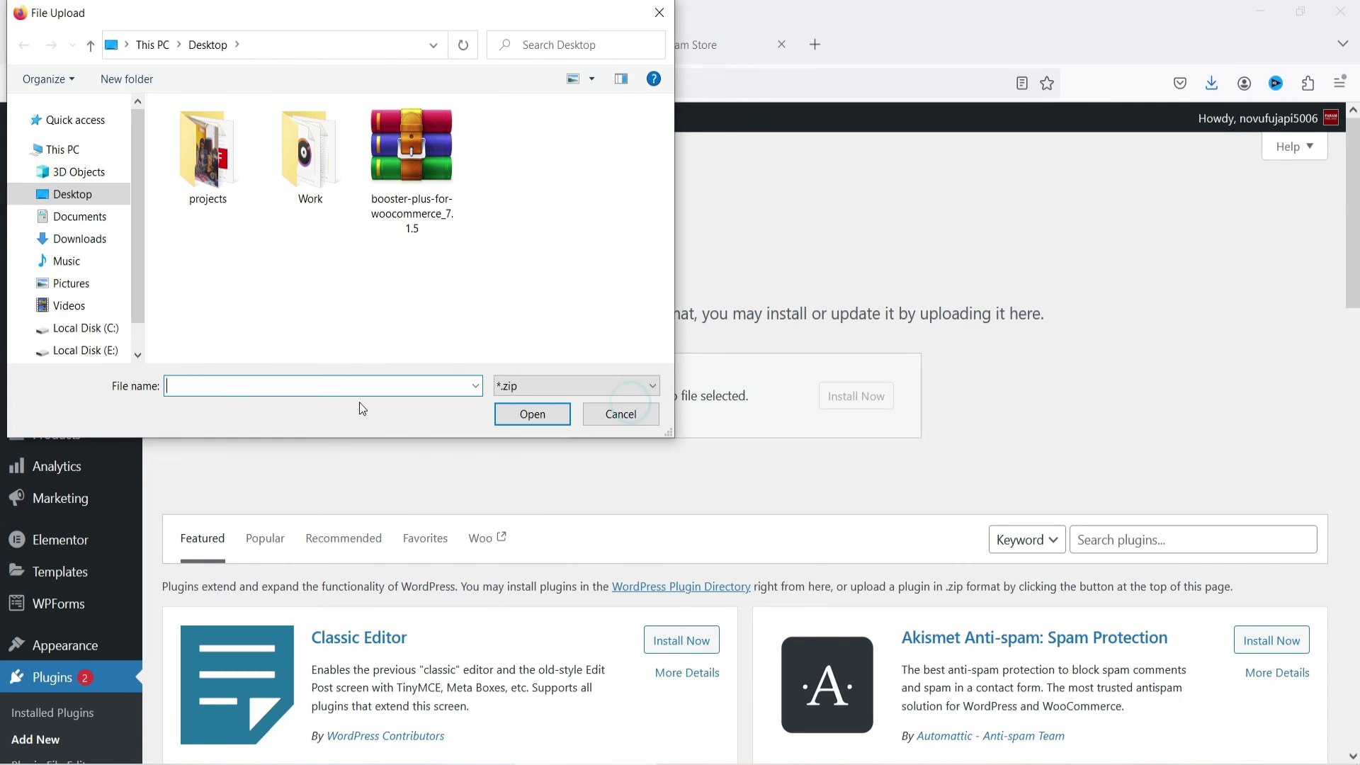
{"action": "double_click", "coordinate": [412, 195]}
{"action": "left_click", "coordinate": [894, 400]}
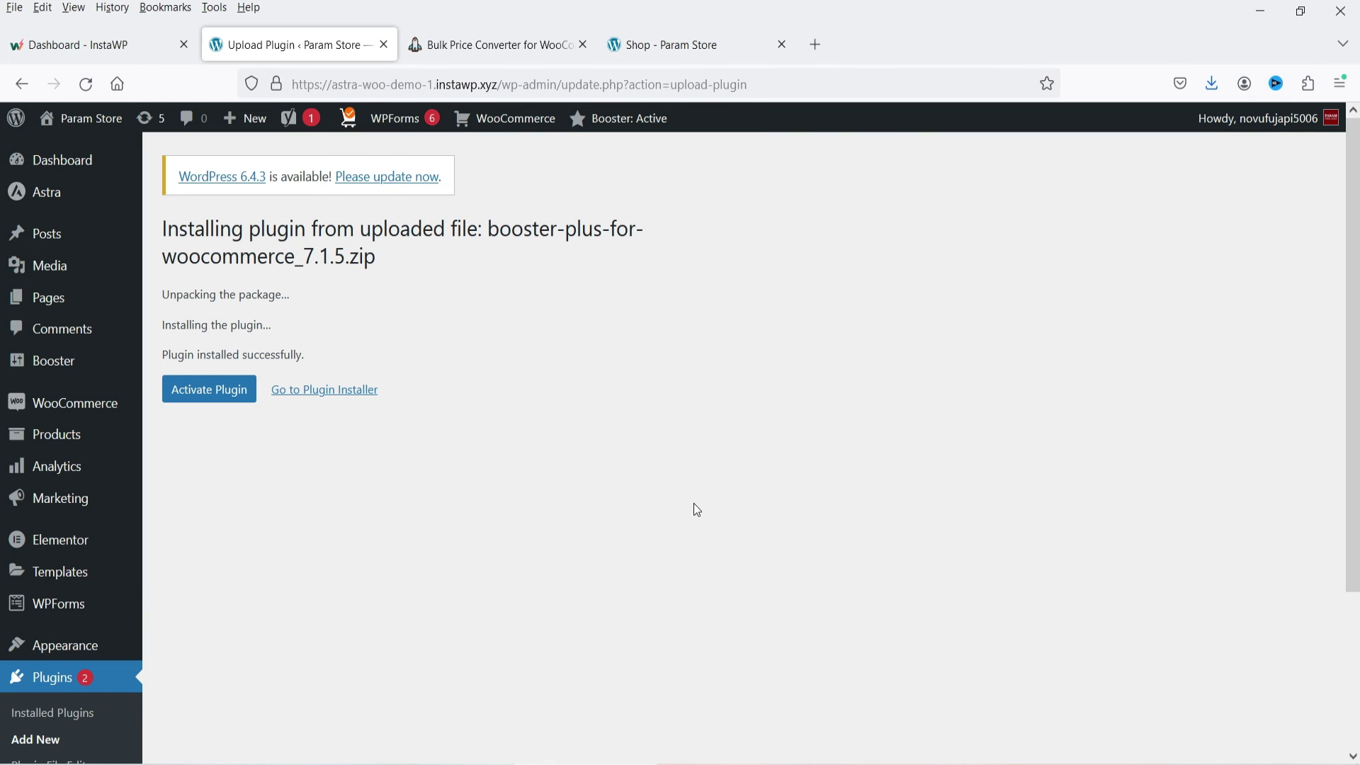
{"action": "left_click", "coordinate": [211, 394]}
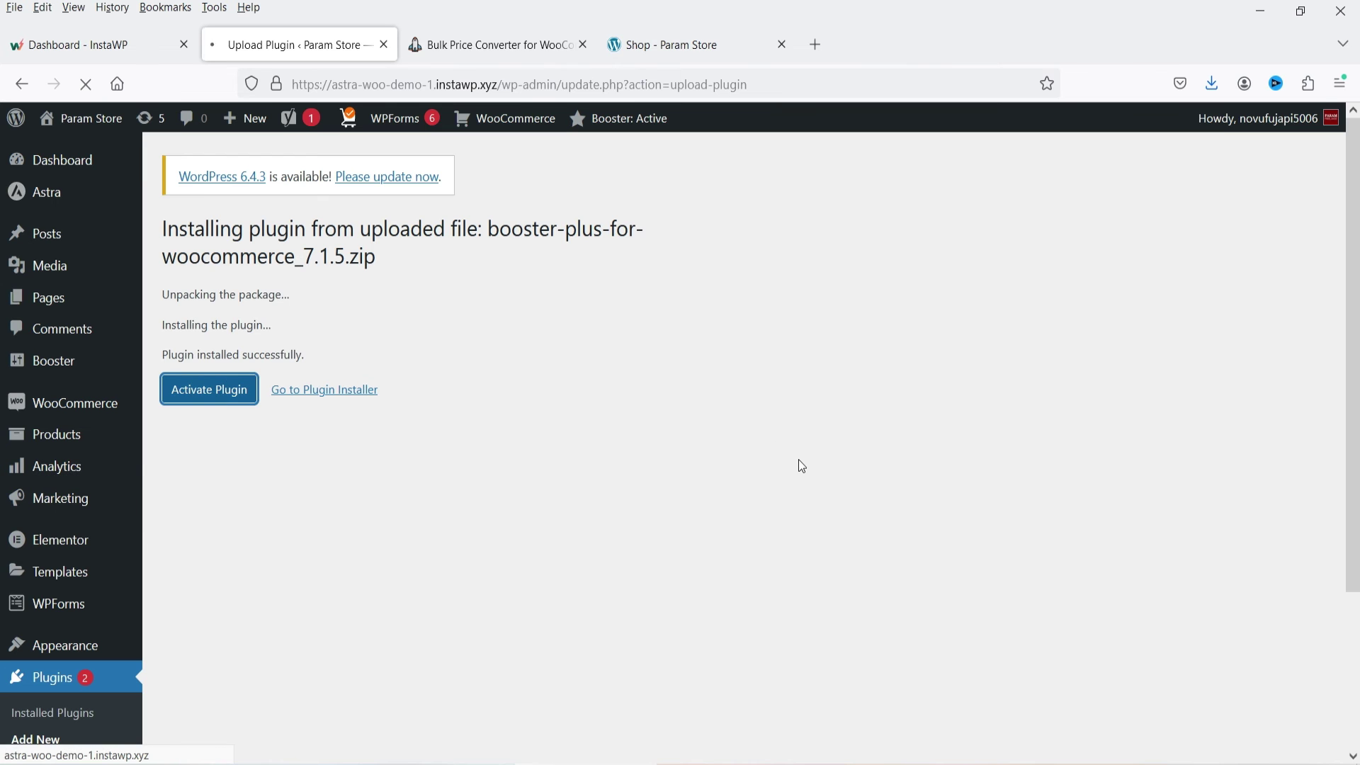
Open Booster's plugins page and show only the active modules
{"action": "left_click", "coordinate": [49, 361]}
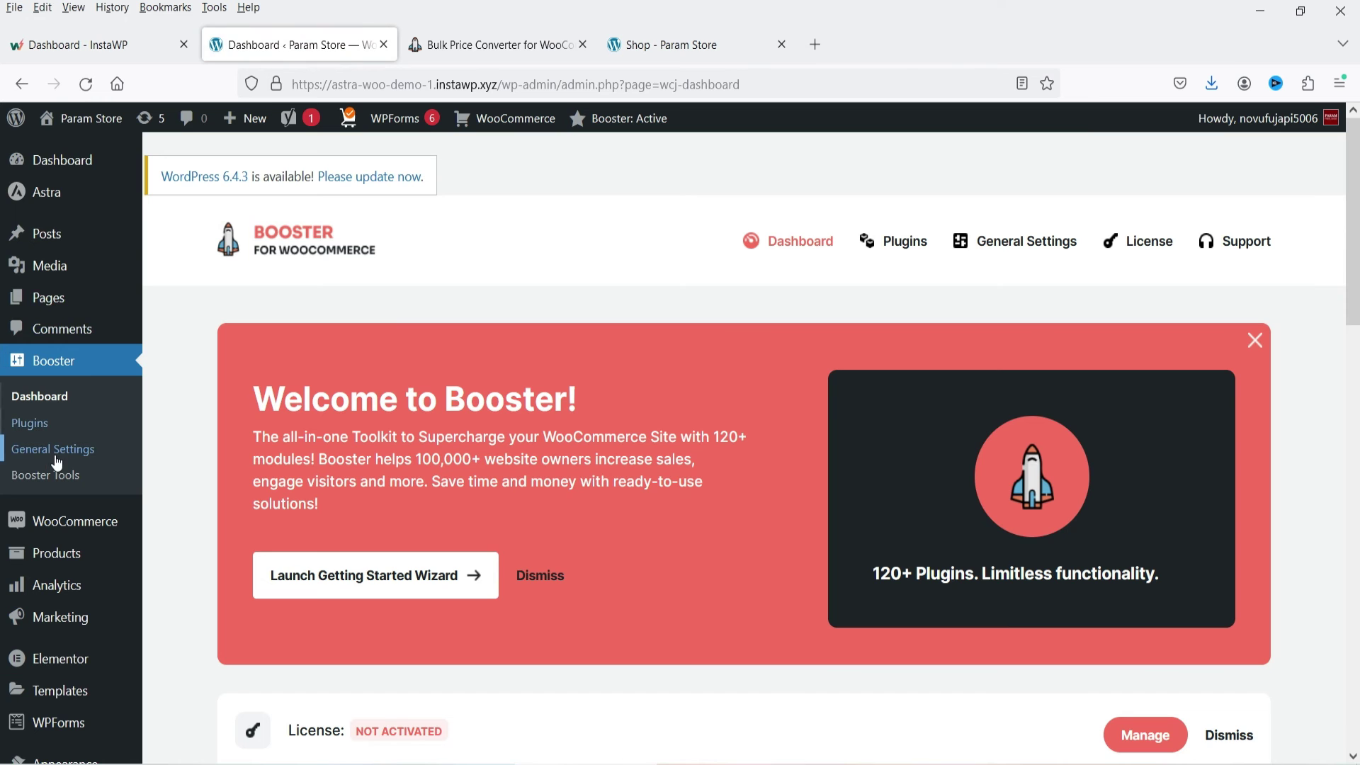
{"action": "left_click", "coordinate": [32, 423]}
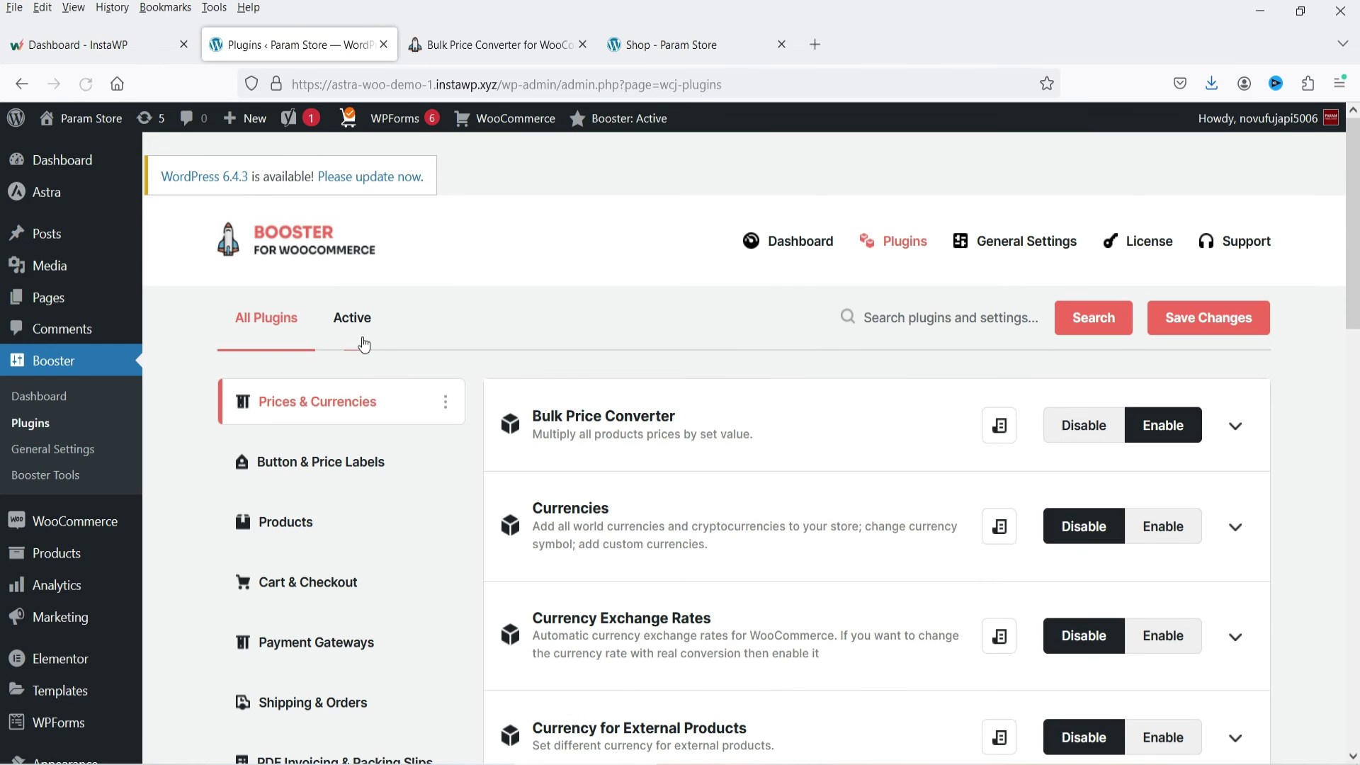
{"action": "left_click", "coordinate": [358, 325]}
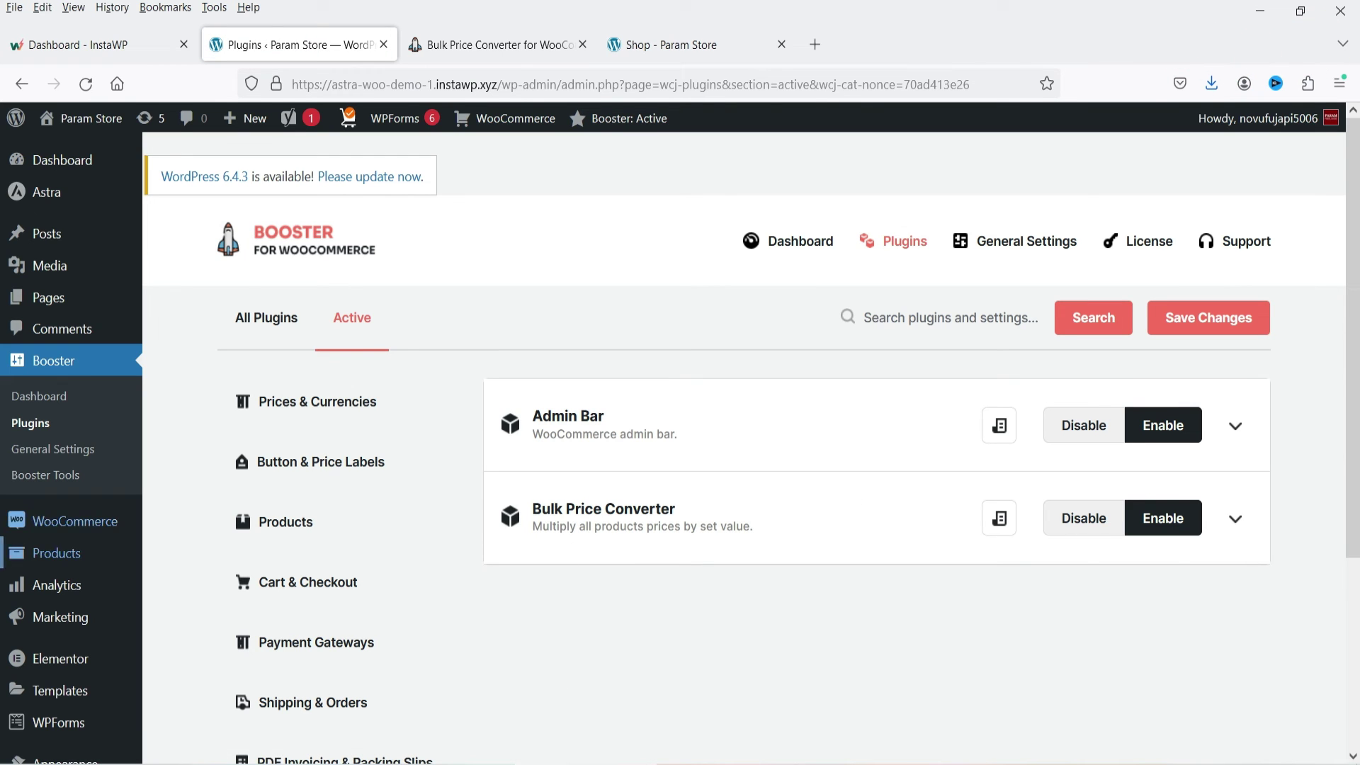
Open the Bulk Price Converter in Booster Tools and set its products category to Body lotion
{"action": "left_click", "coordinate": [57, 482]}
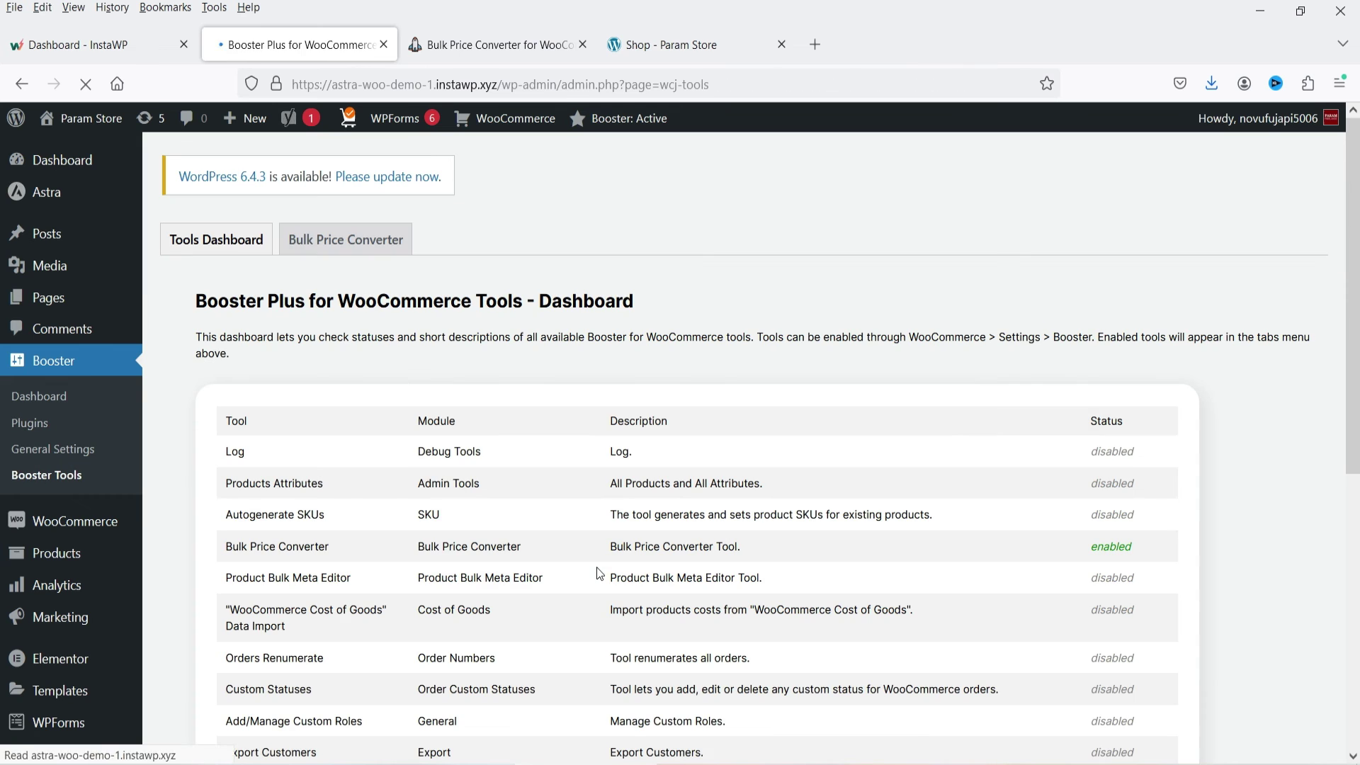
{"action": "left_click", "coordinate": [330, 240]}
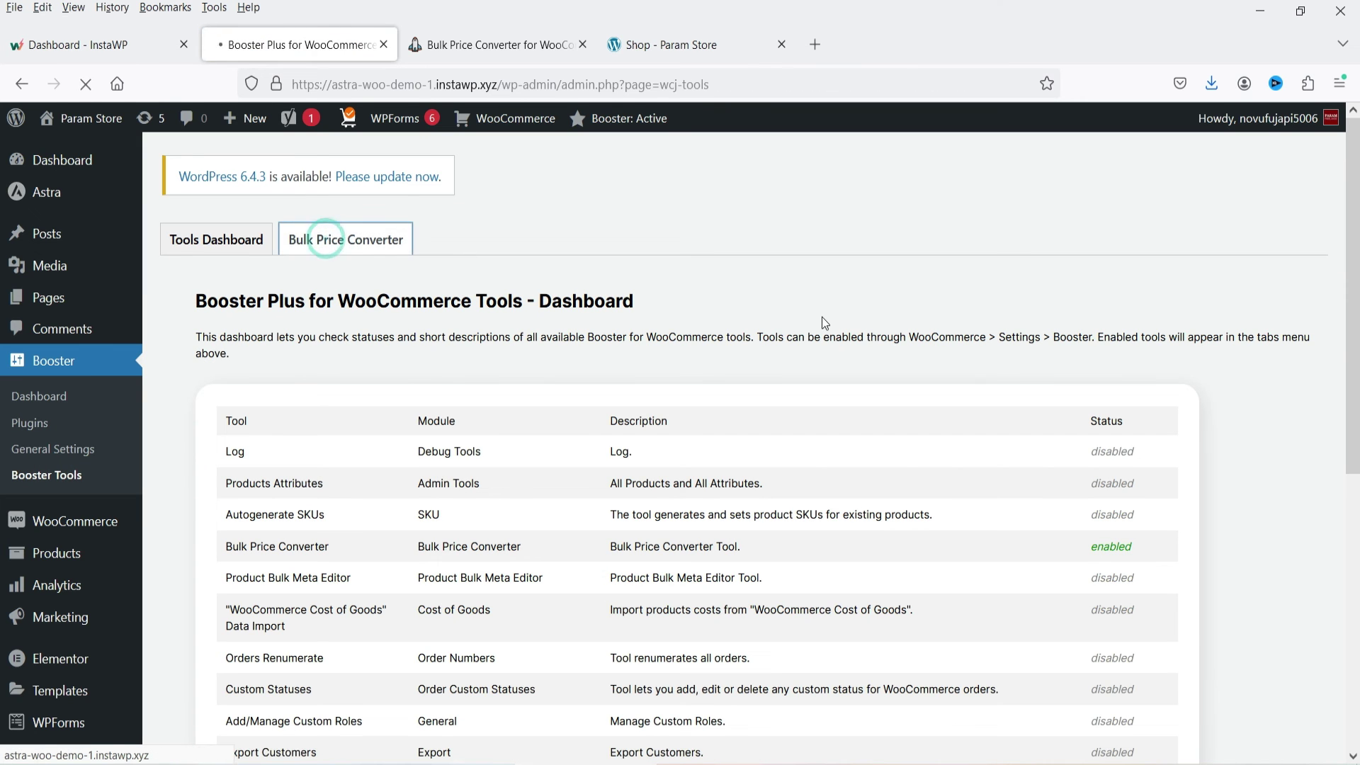
{"action": "scroll", "coordinate": [821, 323], "scroll_direction": "down", "scroll_amount": 2}
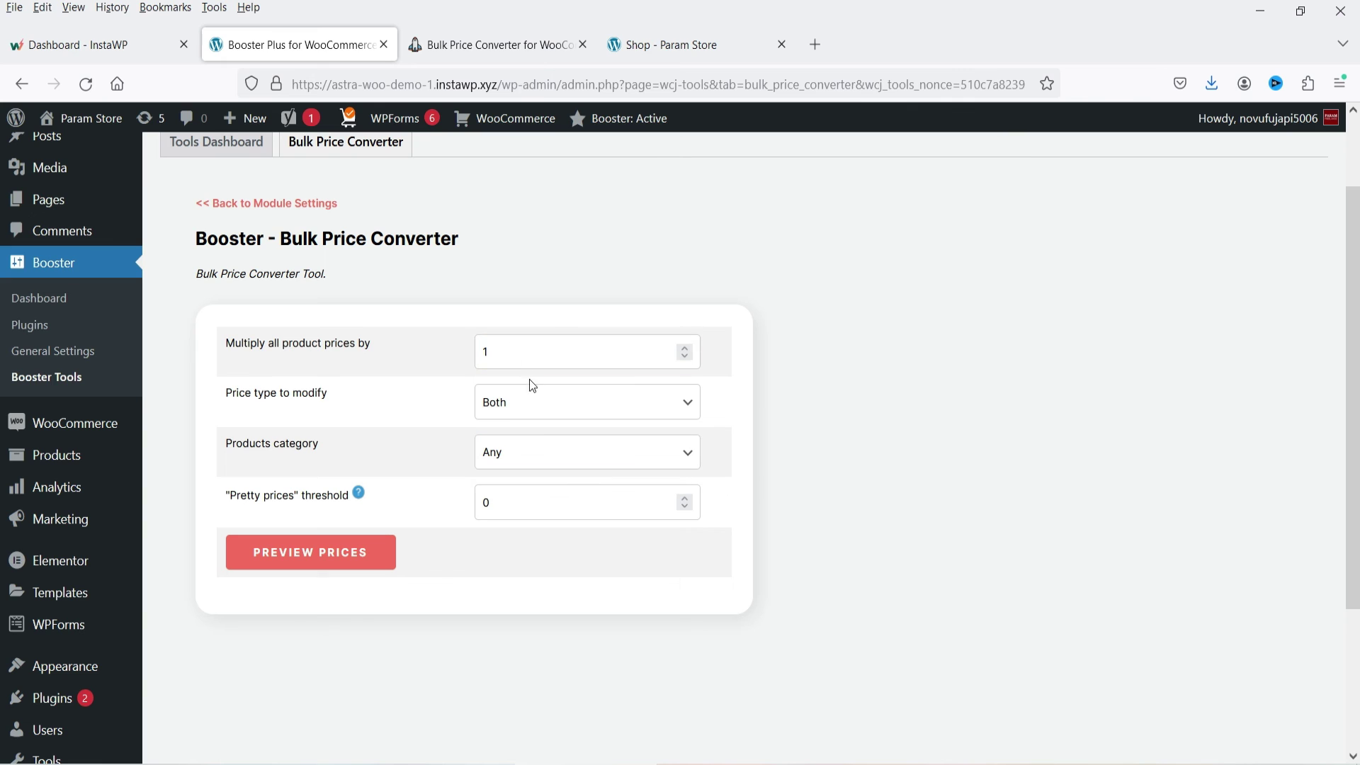
{"action": "left_click", "coordinate": [550, 457]}
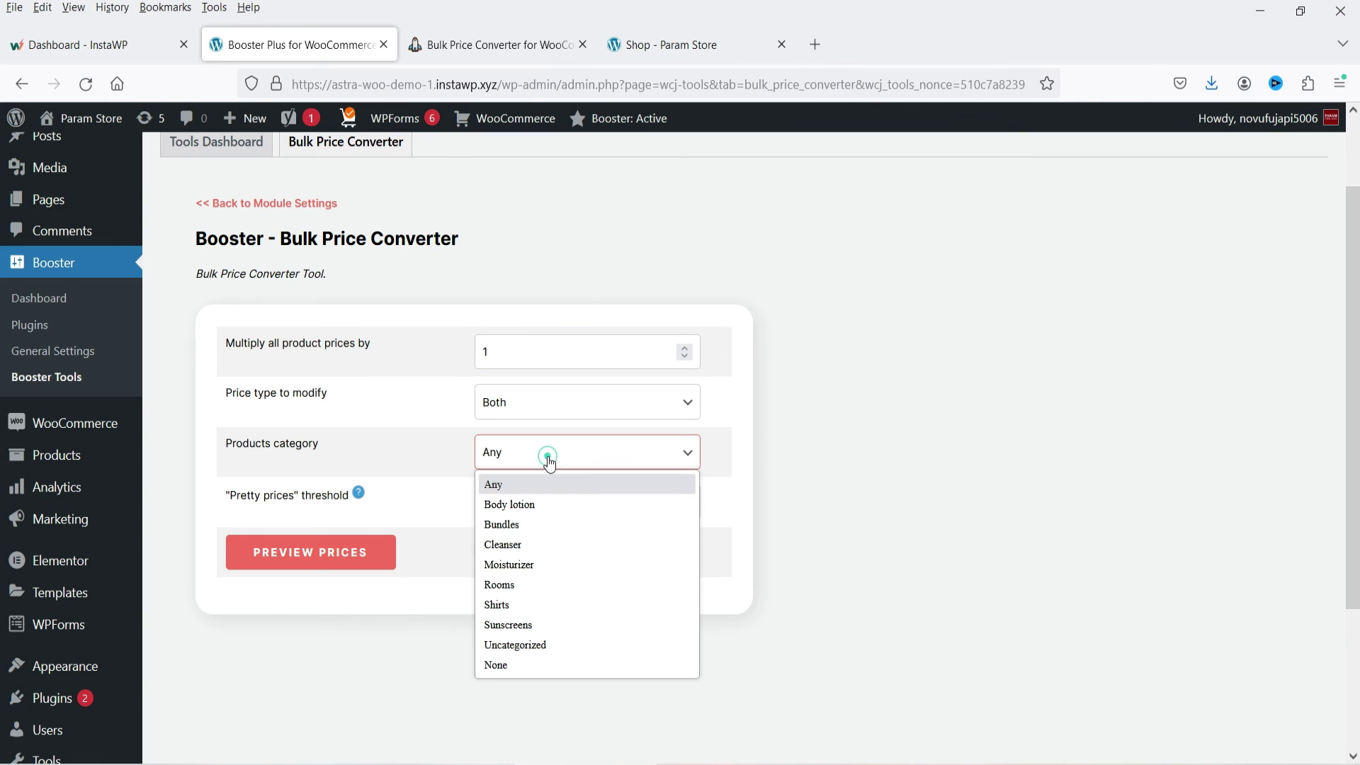
{"action": "left_click", "coordinate": [559, 505]}
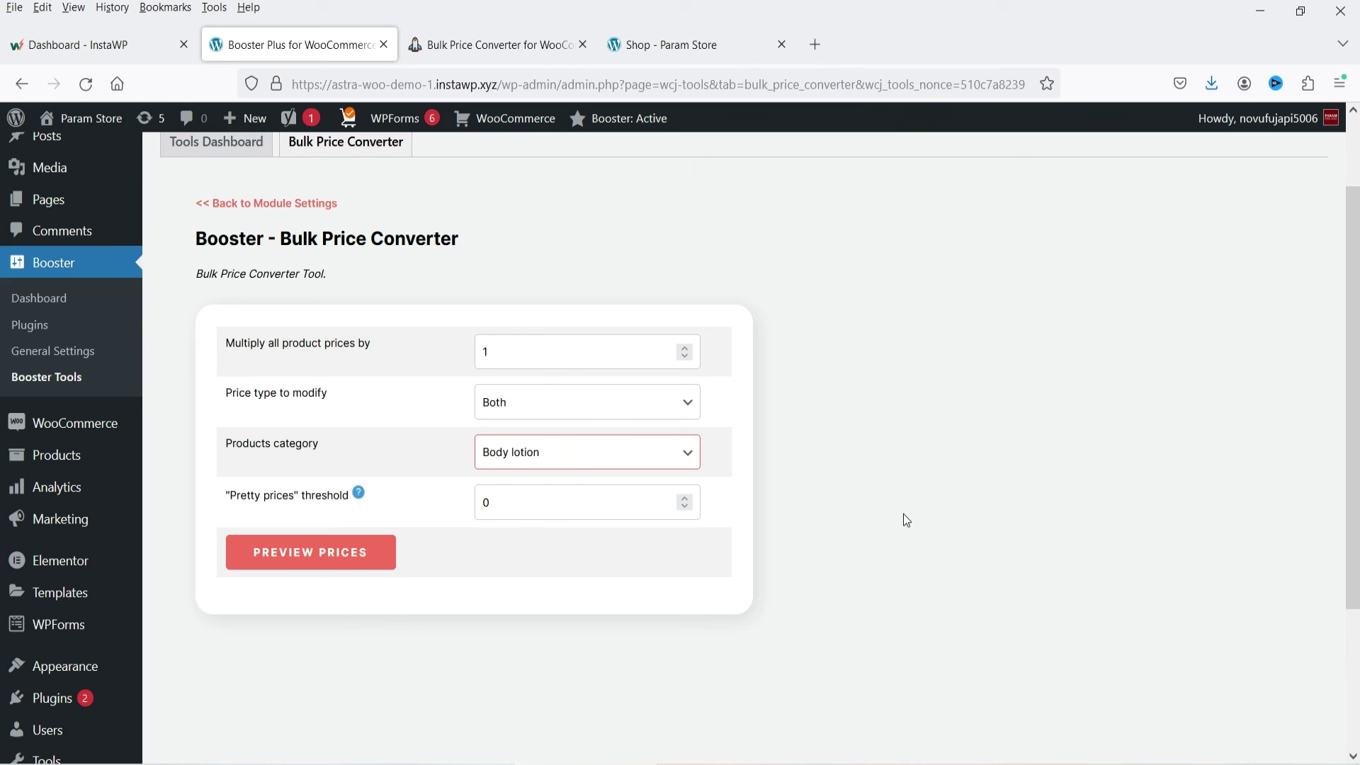
{"action": "left_click", "coordinate": [600, 461]}
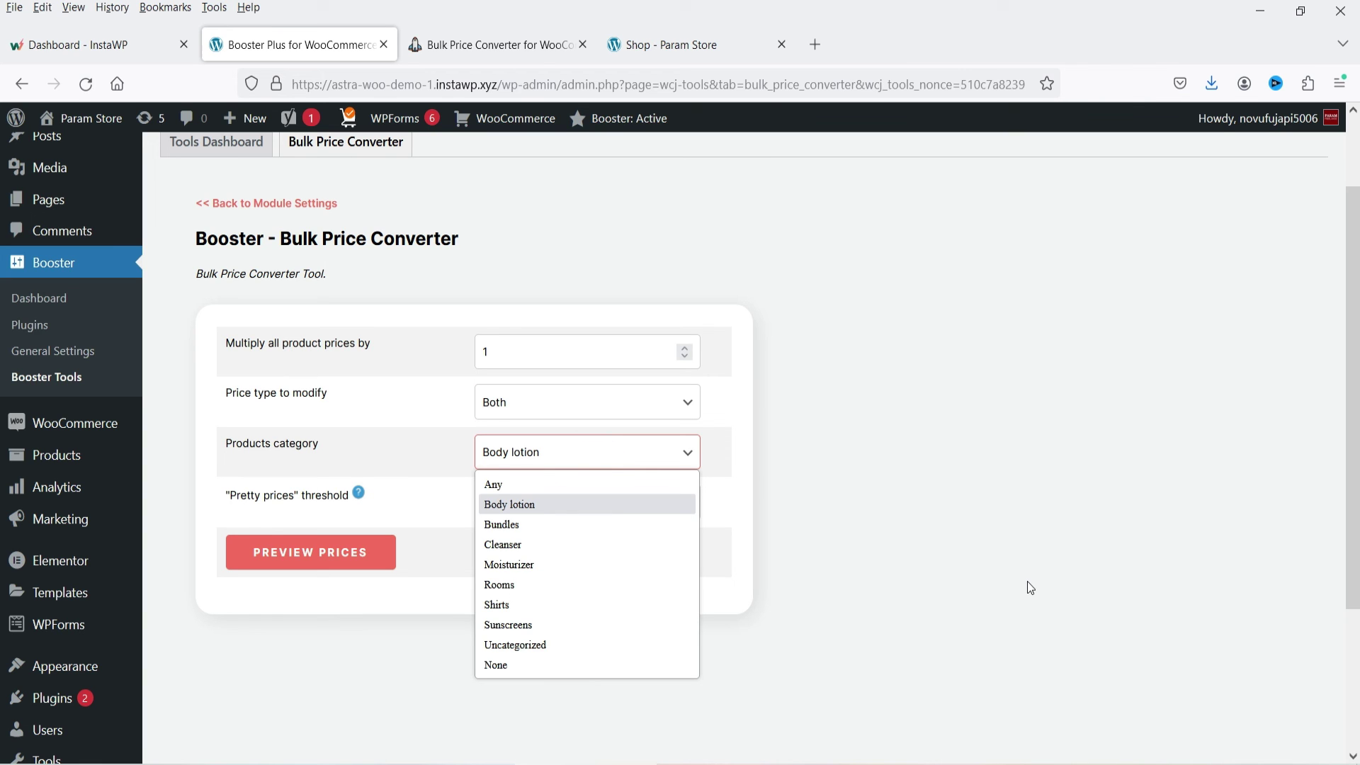
{"action": "left_click", "coordinate": [1031, 588]}
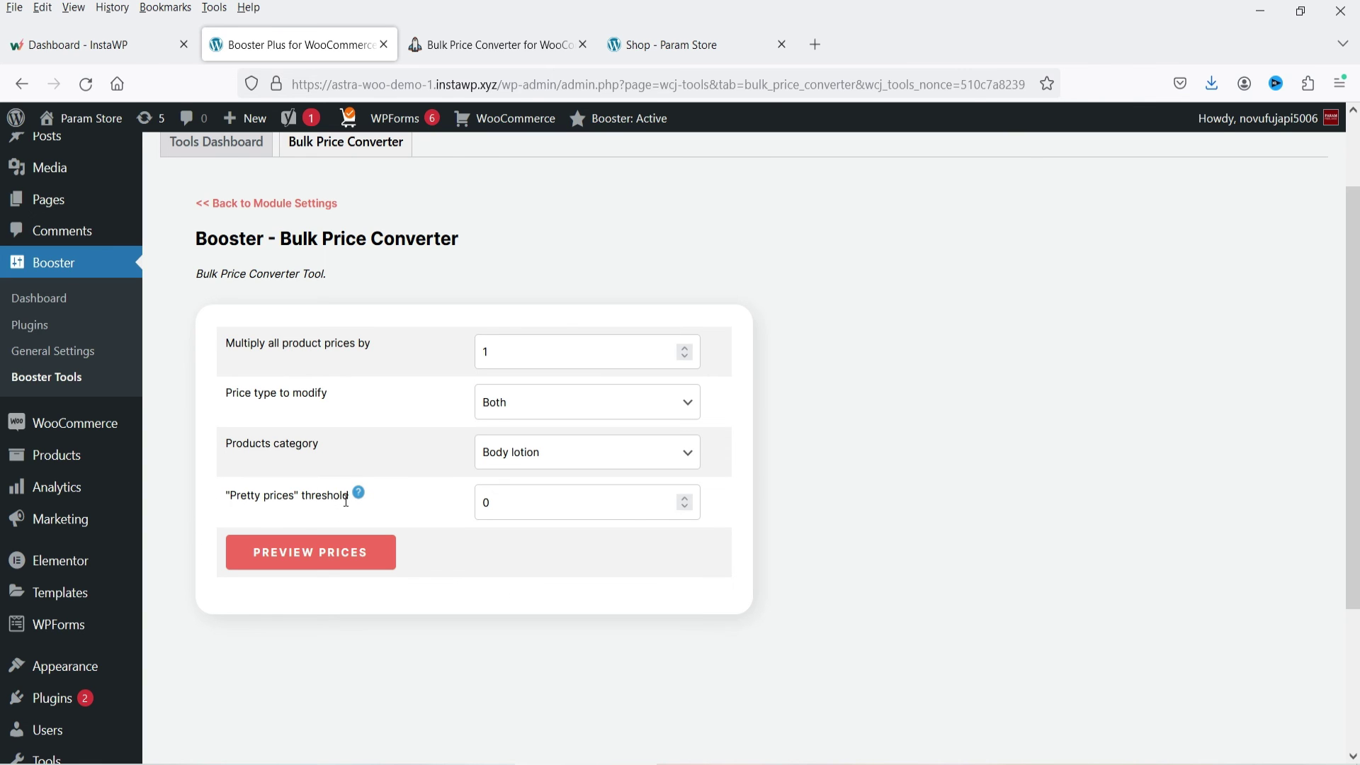
{"action": "mouse_move", "coordinate": [361, 501]}
Return to Booster's plugins page
{"action": "scroll", "coordinate": [965, 462], "scroll_direction": "up", "scroll_amount": 2}
{"action": "left_click", "coordinate": [30, 423]}
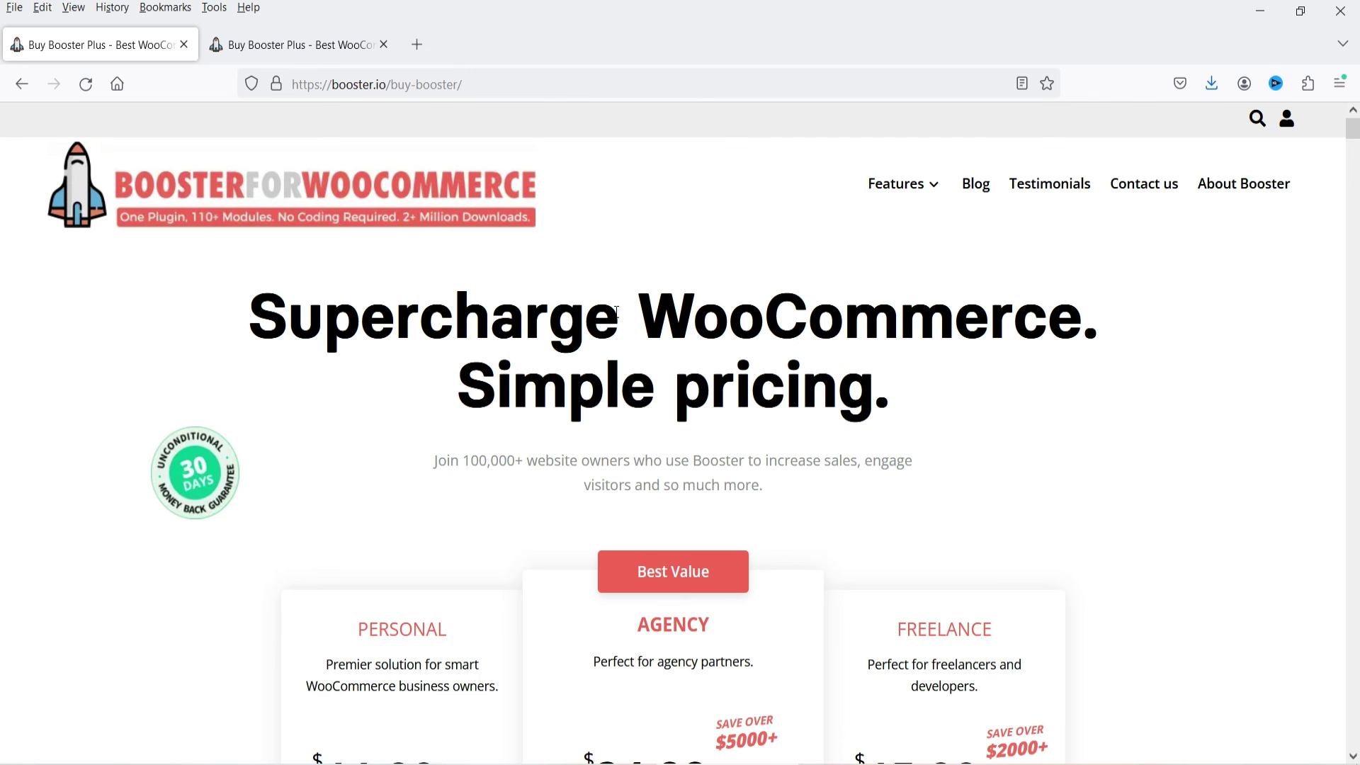
Review the Personal, Agency and Freelance plans on the Booster Plus pricing page and its cost comparison with other plugins
{"action": "scroll", "coordinate": [602, 319], "scroll_direction": "down", "scroll_amount": 4}
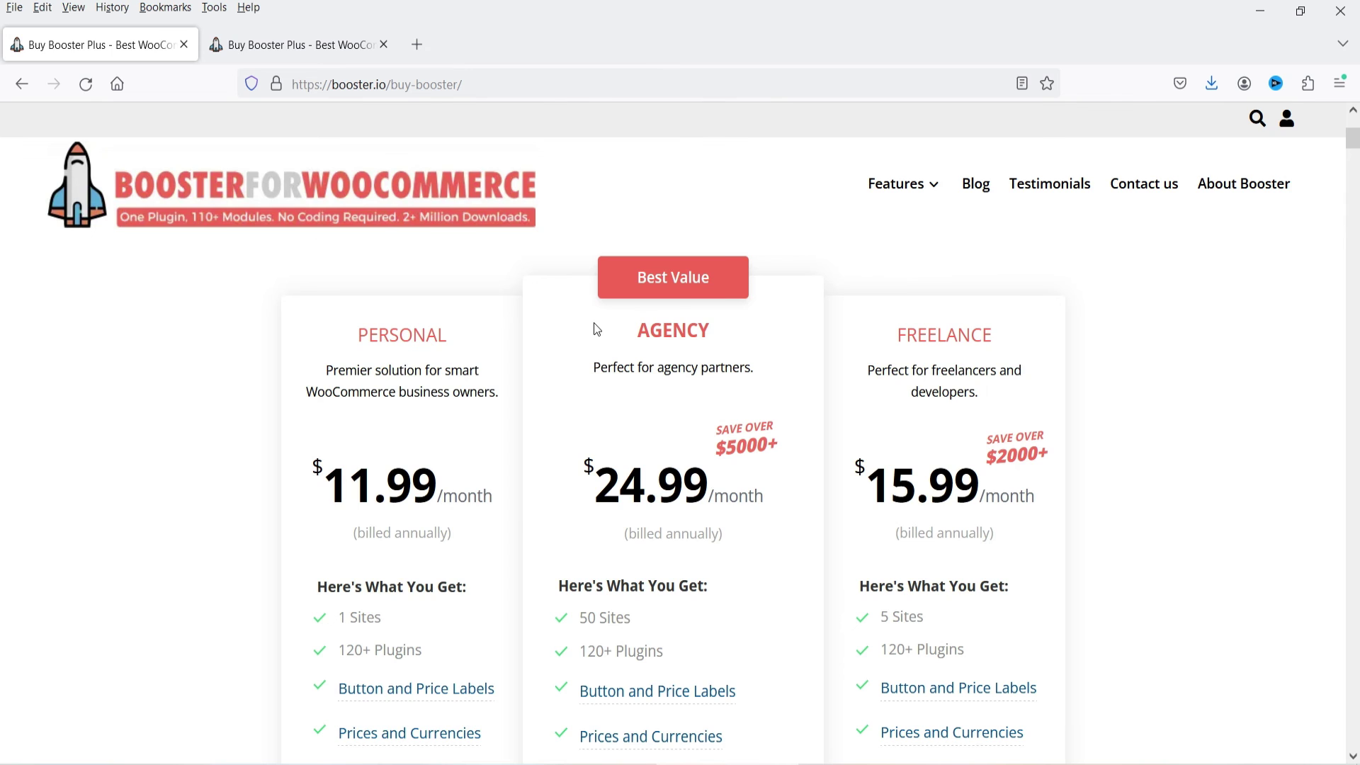
{"action": "scroll", "coordinate": [597, 329], "scroll_direction": "down", "scroll_amount": 5}
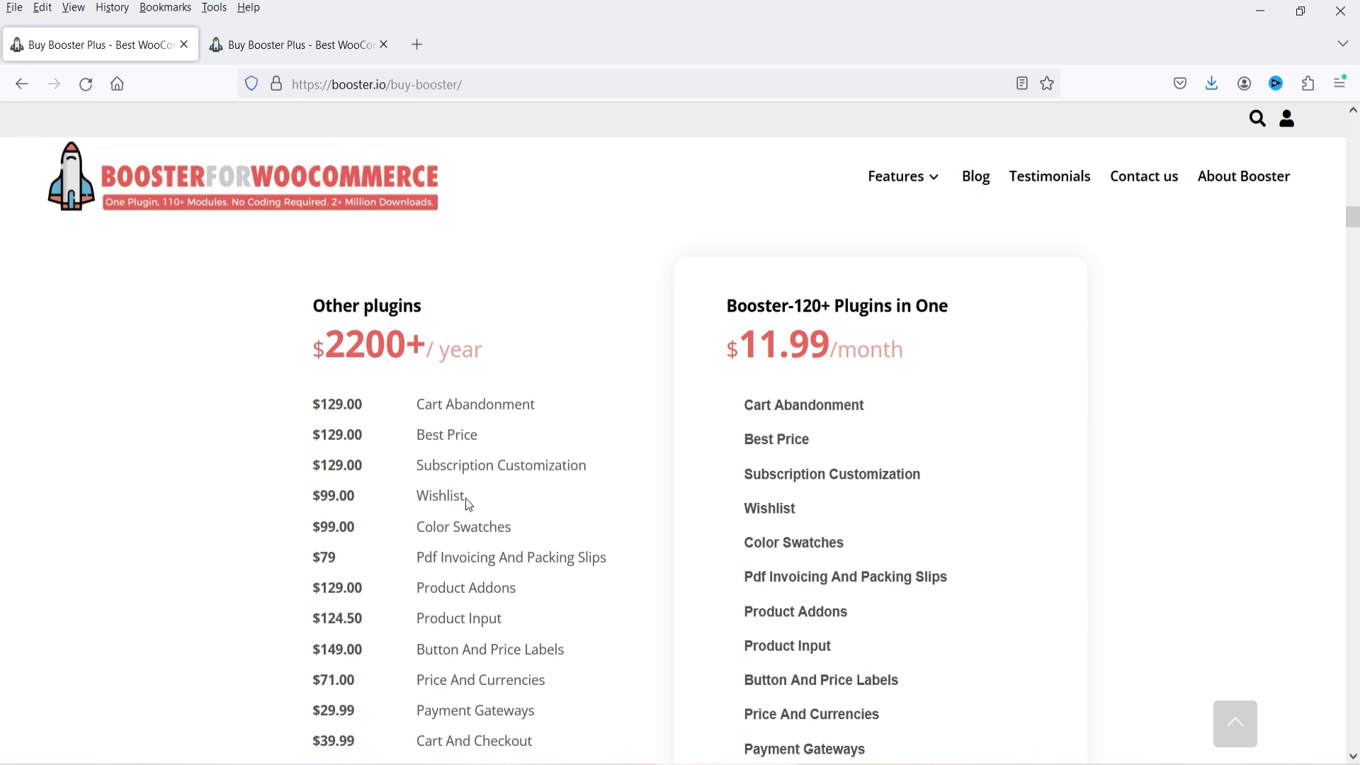
{"action": "scroll", "coordinate": [1131, 484], "scroll_direction": "up", "scroll_amount": 5}
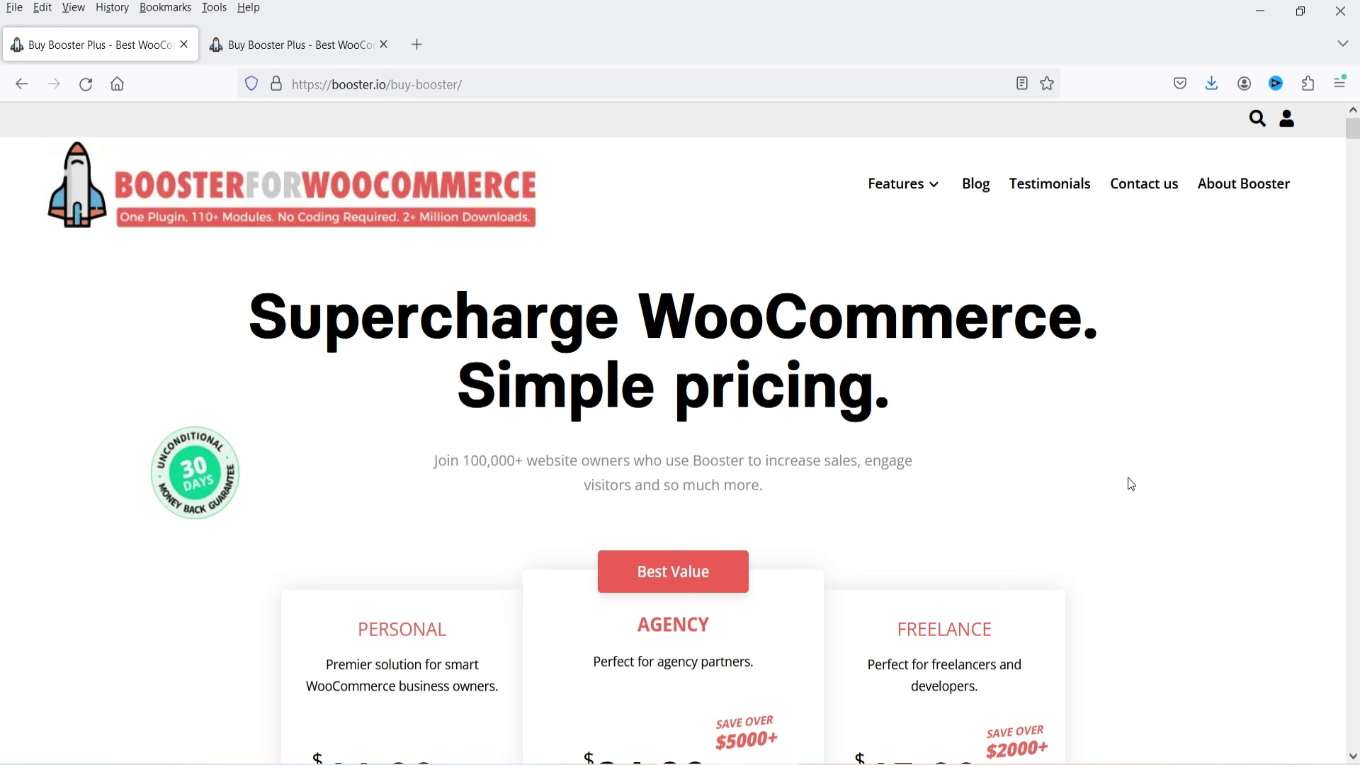